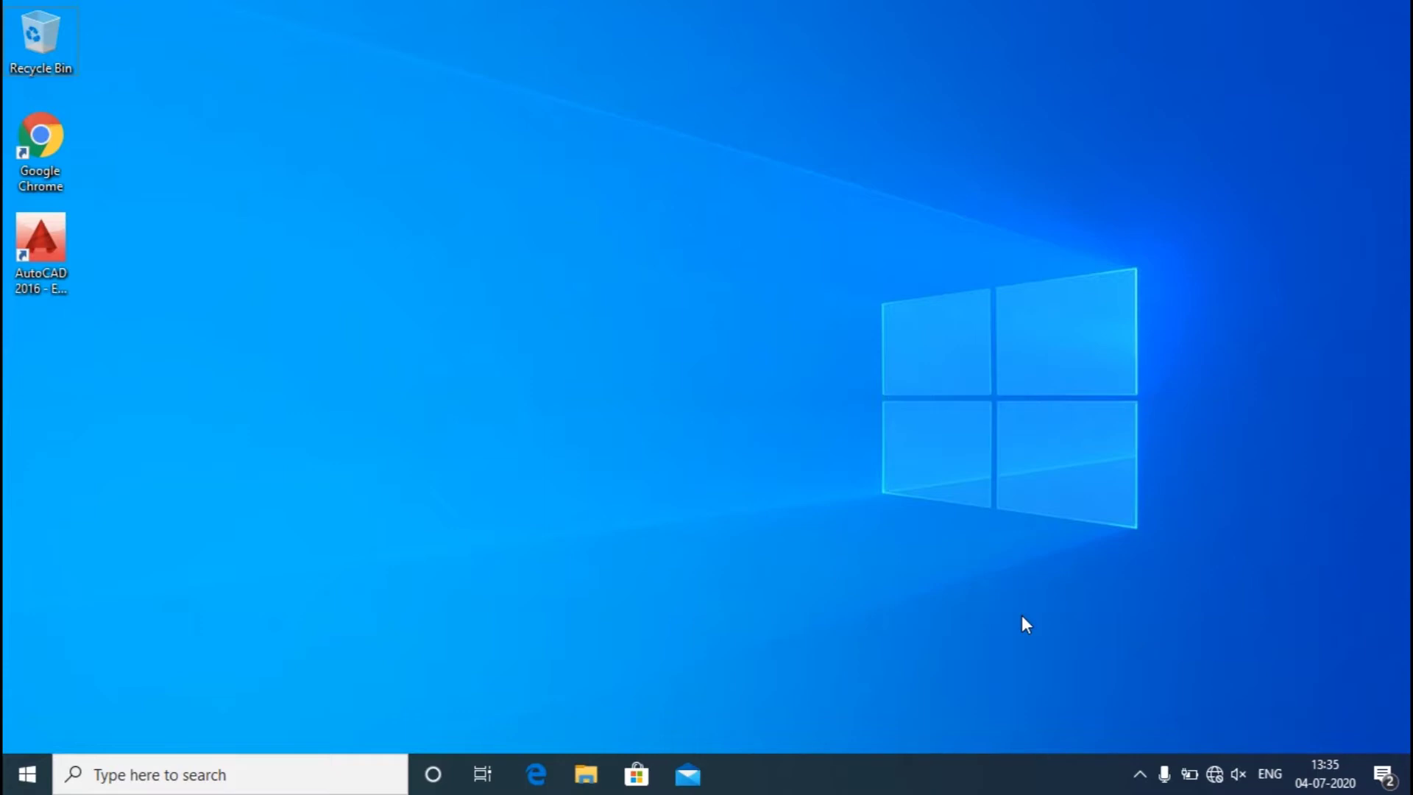
- Browse the Start menu's Autodesk folder, then launch AutoCAD 2016 from its desktop shortcut
click(42, 786)
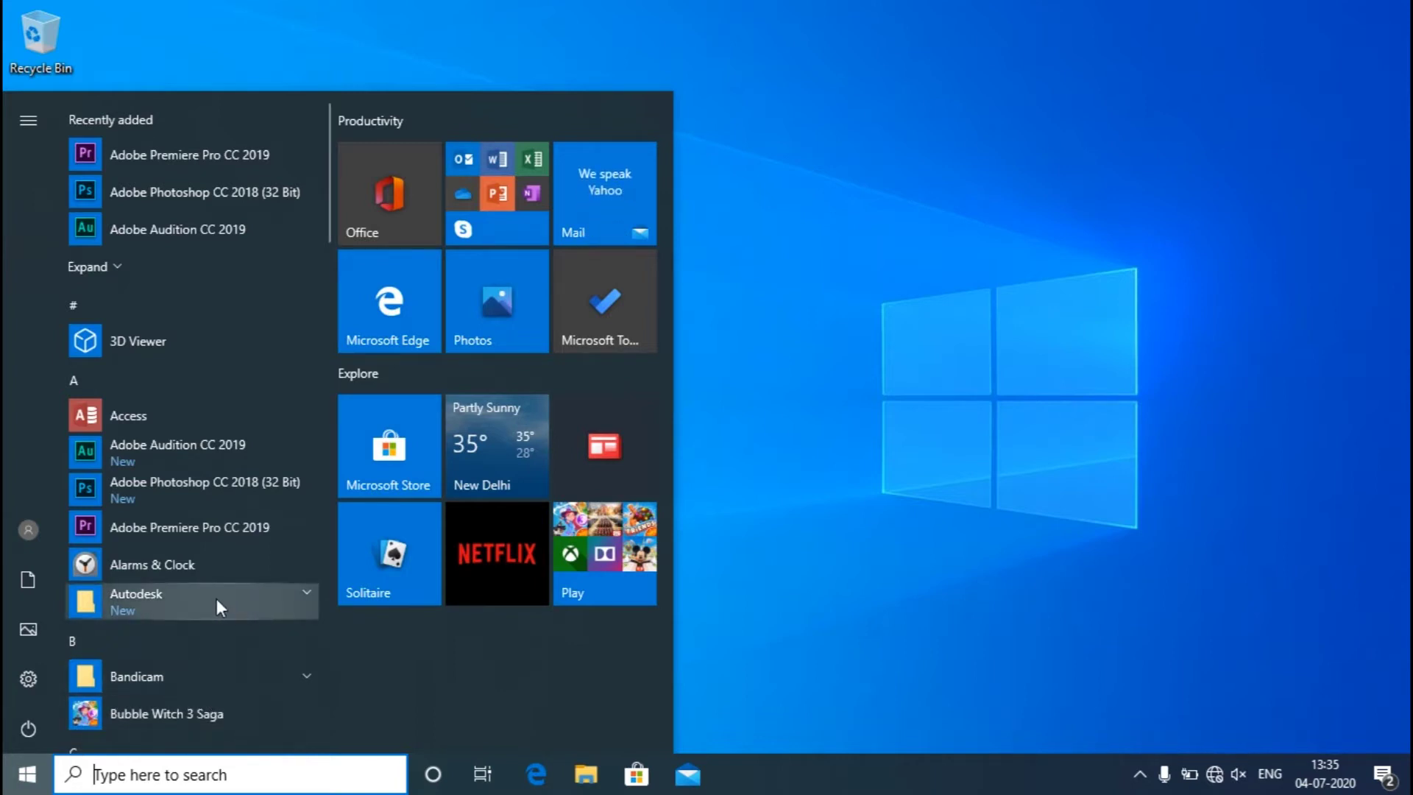
click(30, 780)
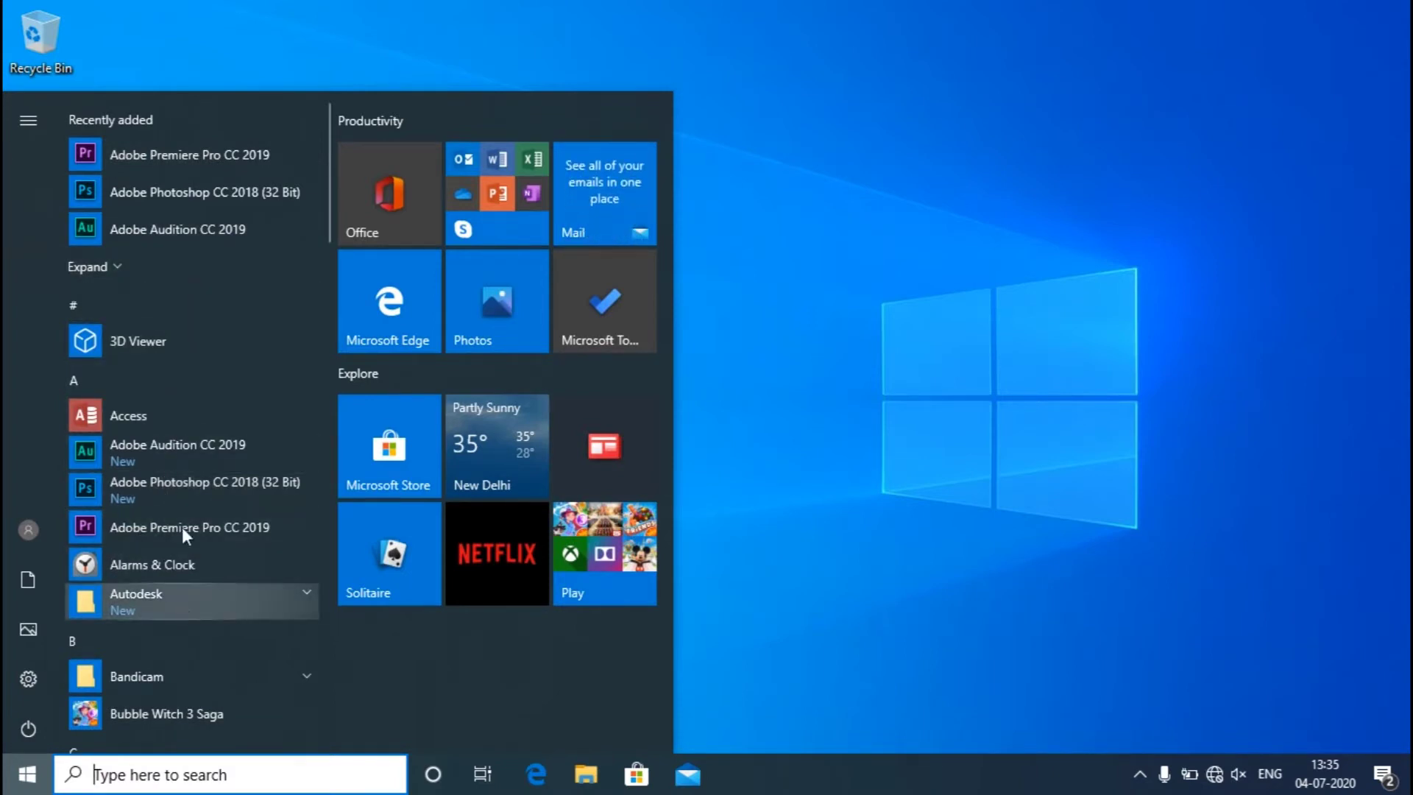
scroll(235, 485, down, 4)
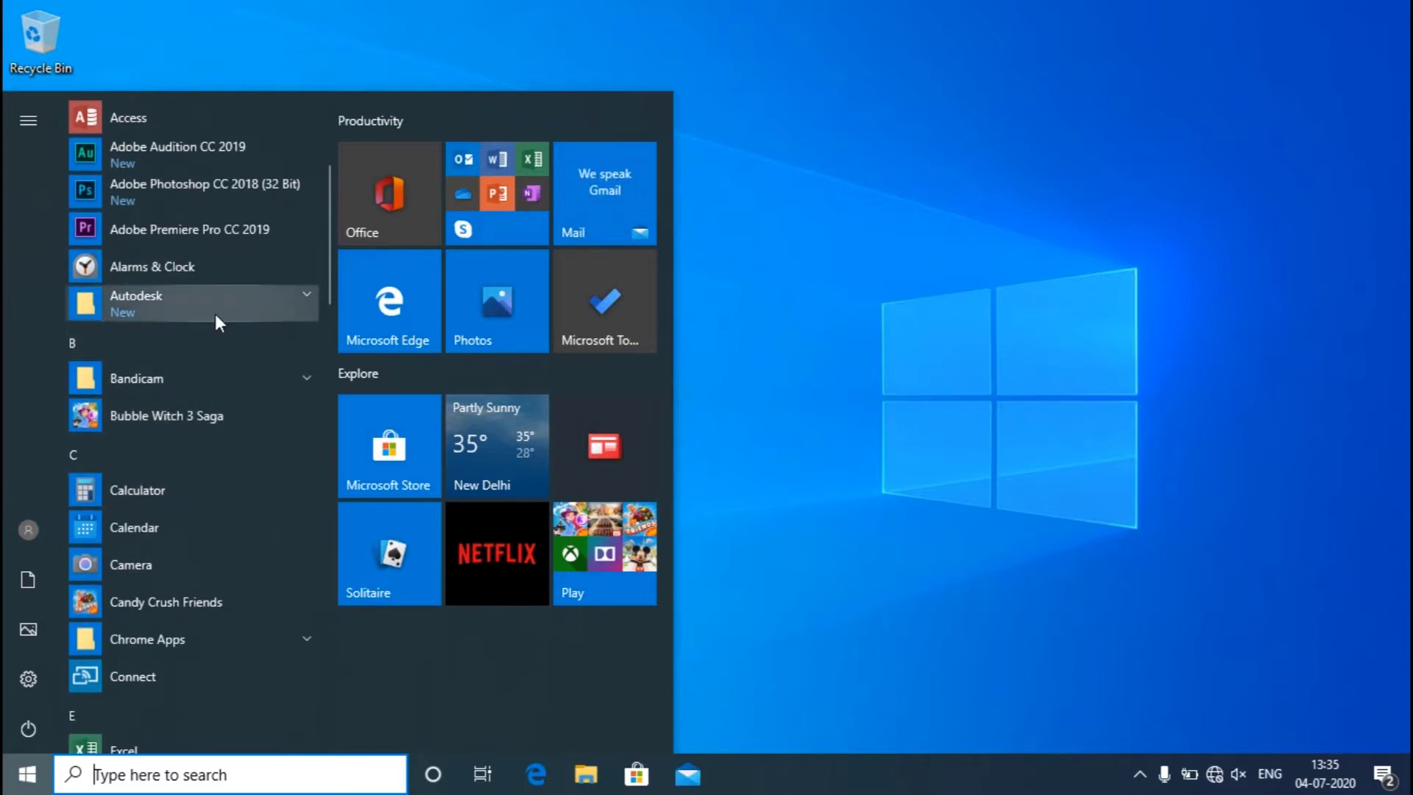
click(174, 304)
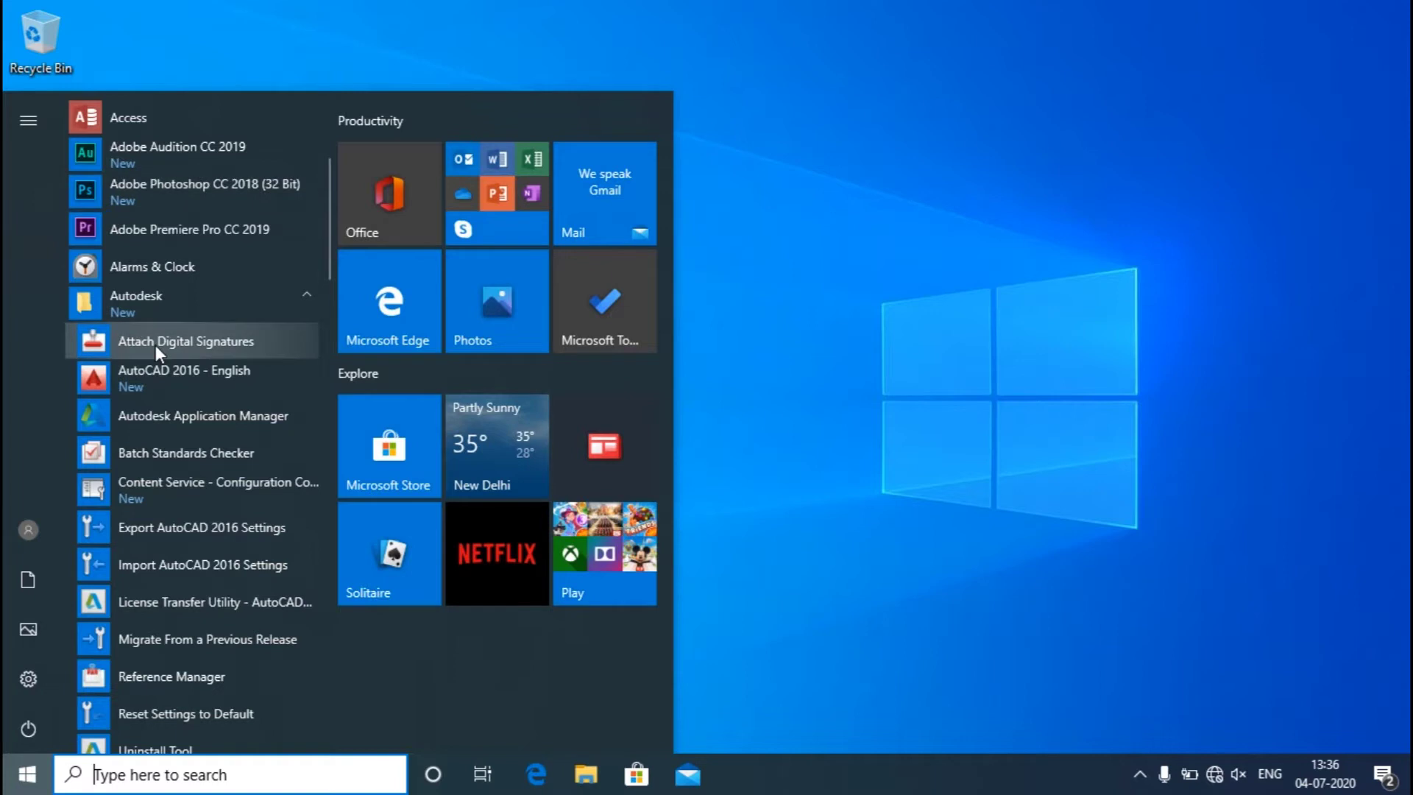
click(1039, 354)
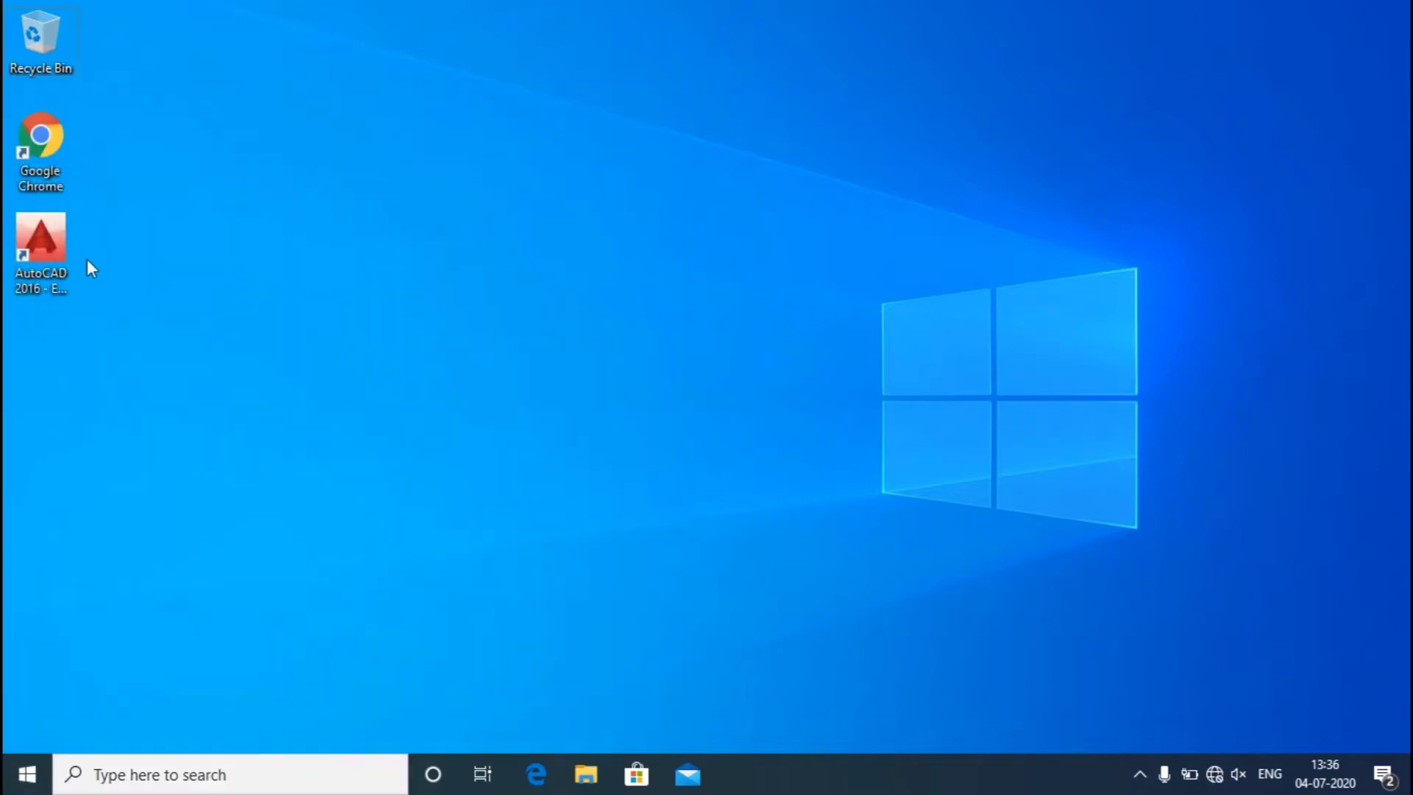
click(67, 280)
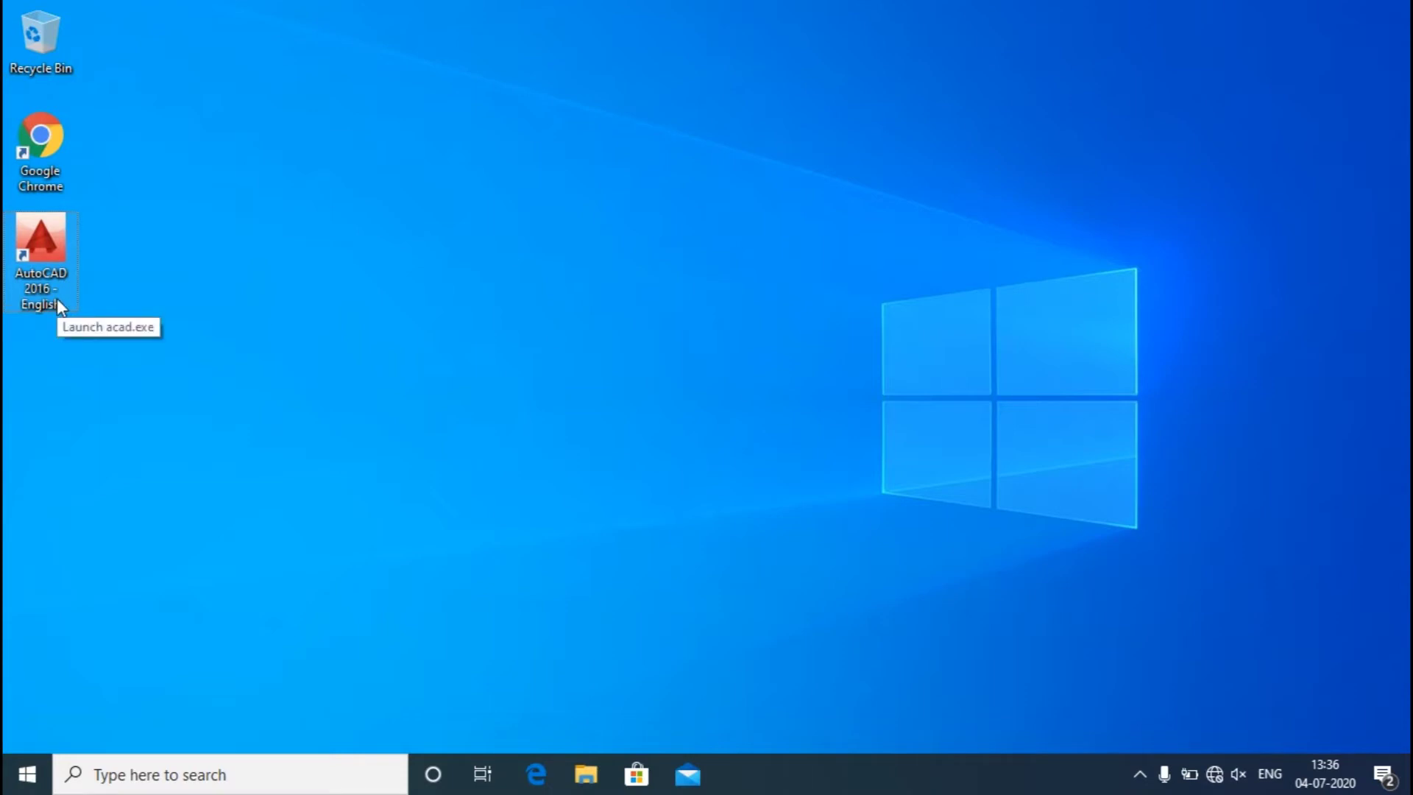
double_click(57, 299)
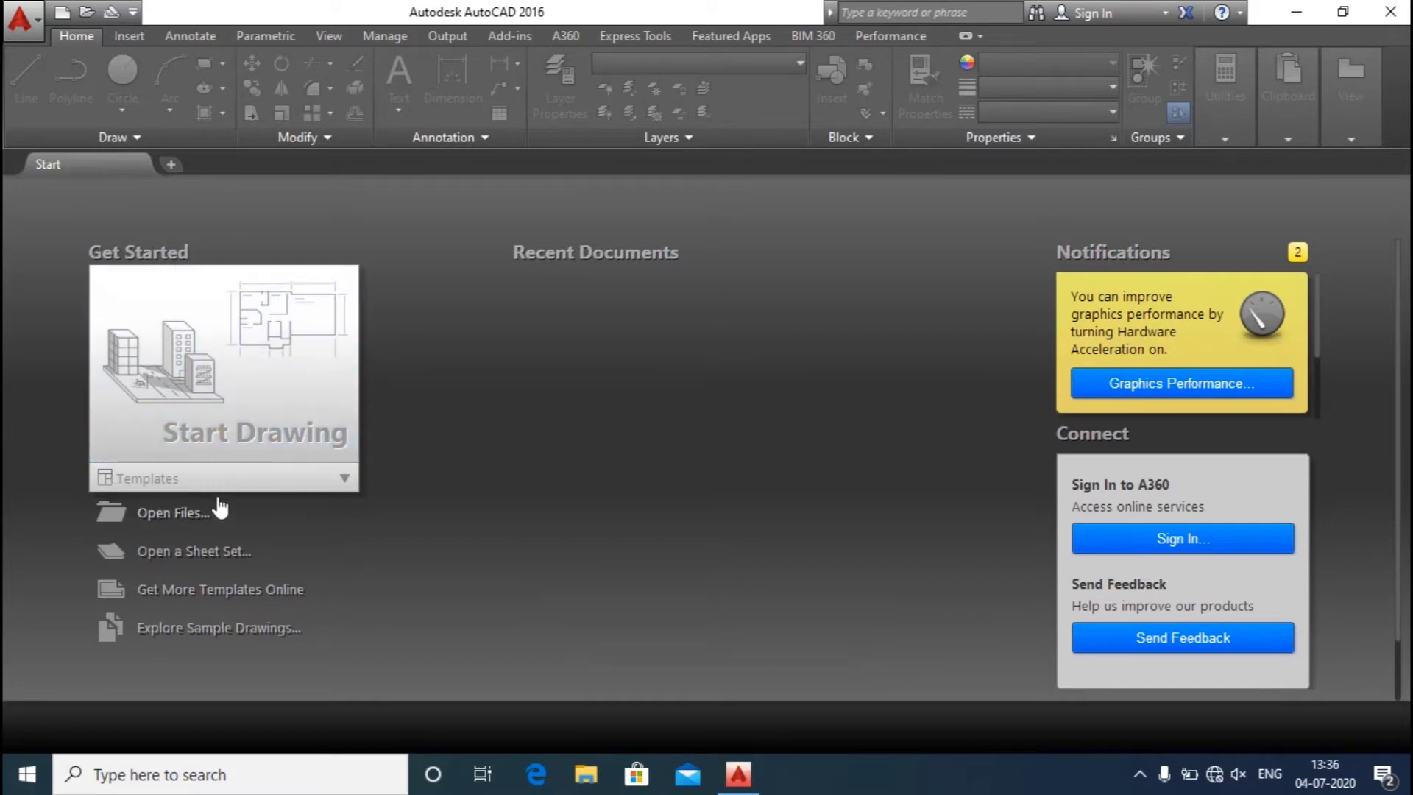
- Start a new drawing from the acad.dwt template
click(193, 485)
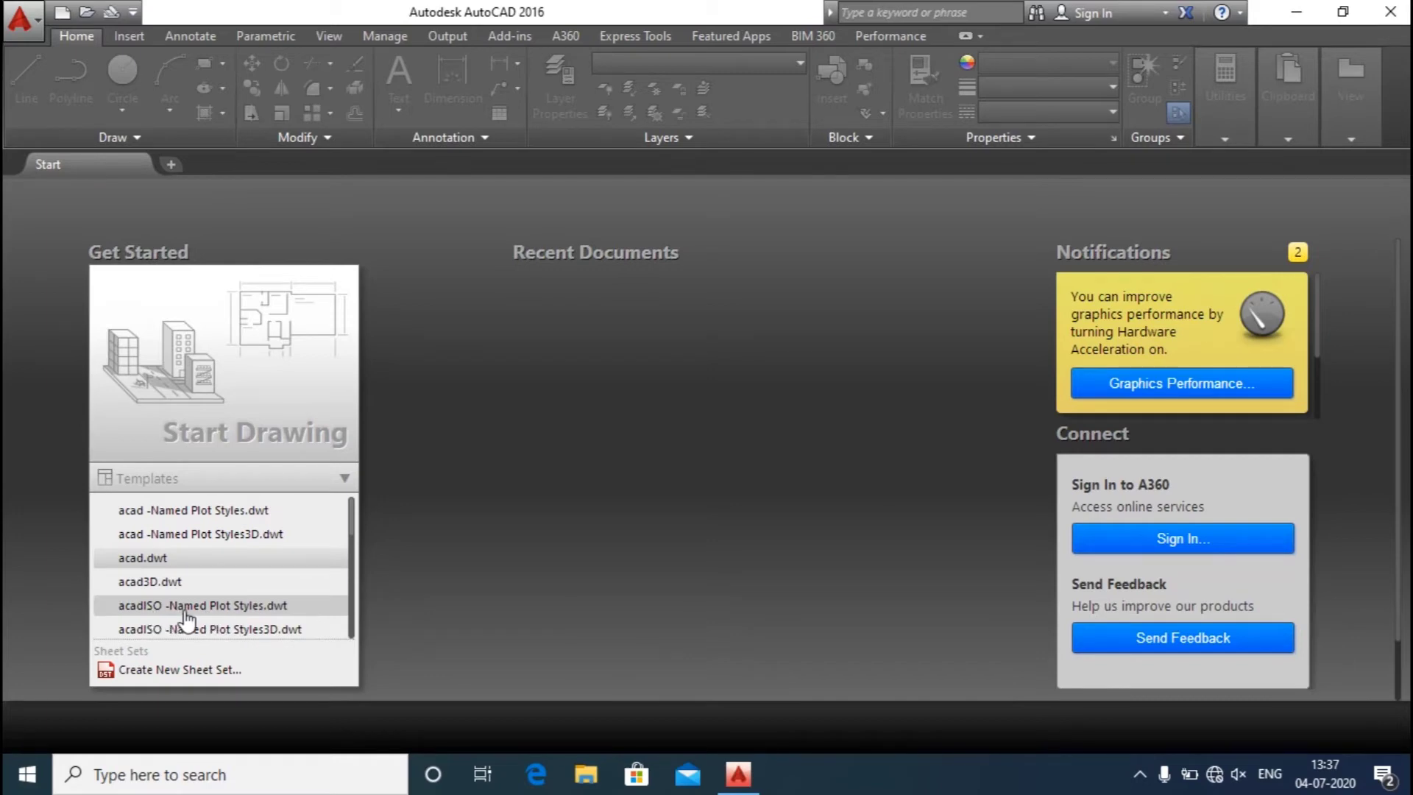
click(220, 559)
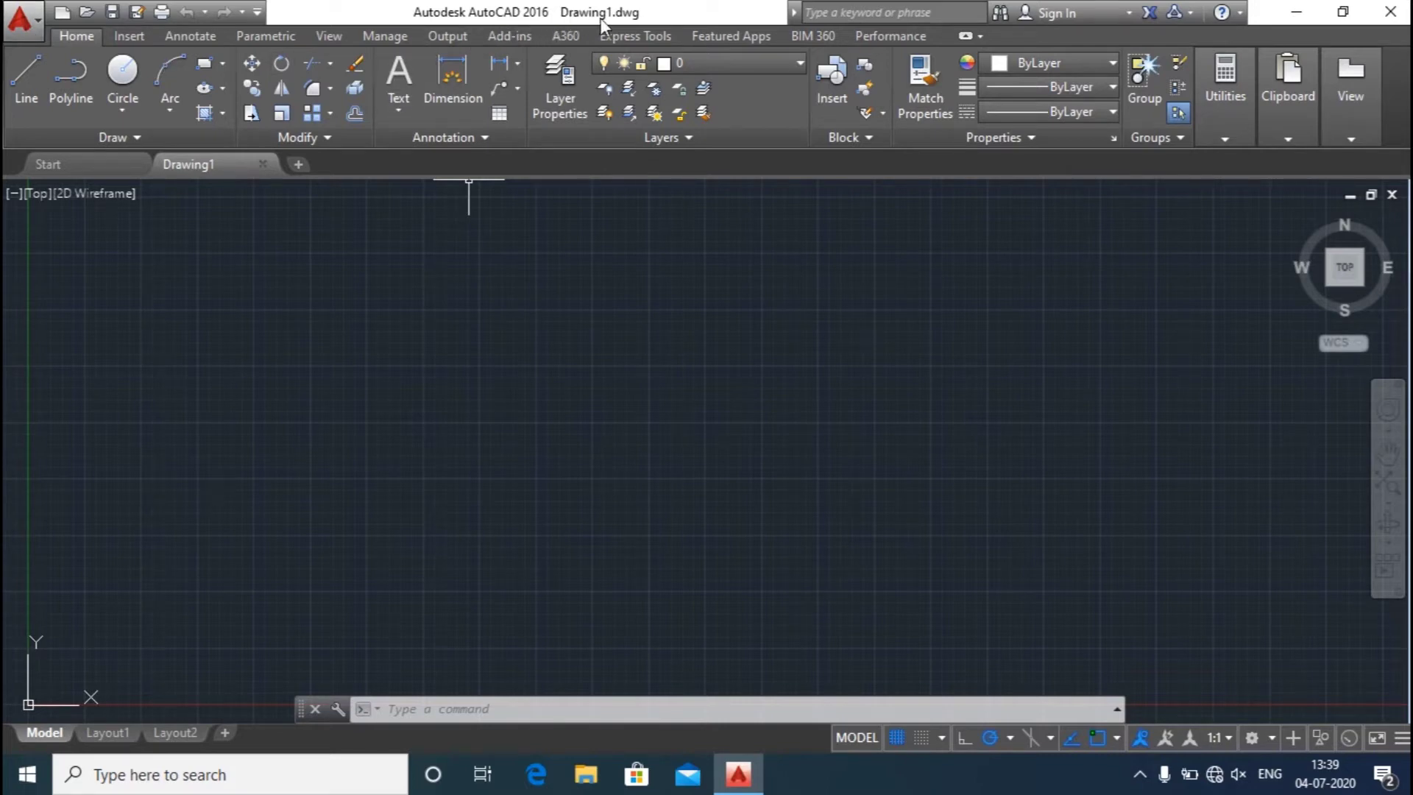
- Open the application menu over the blank Drawing1
click(16, 20)
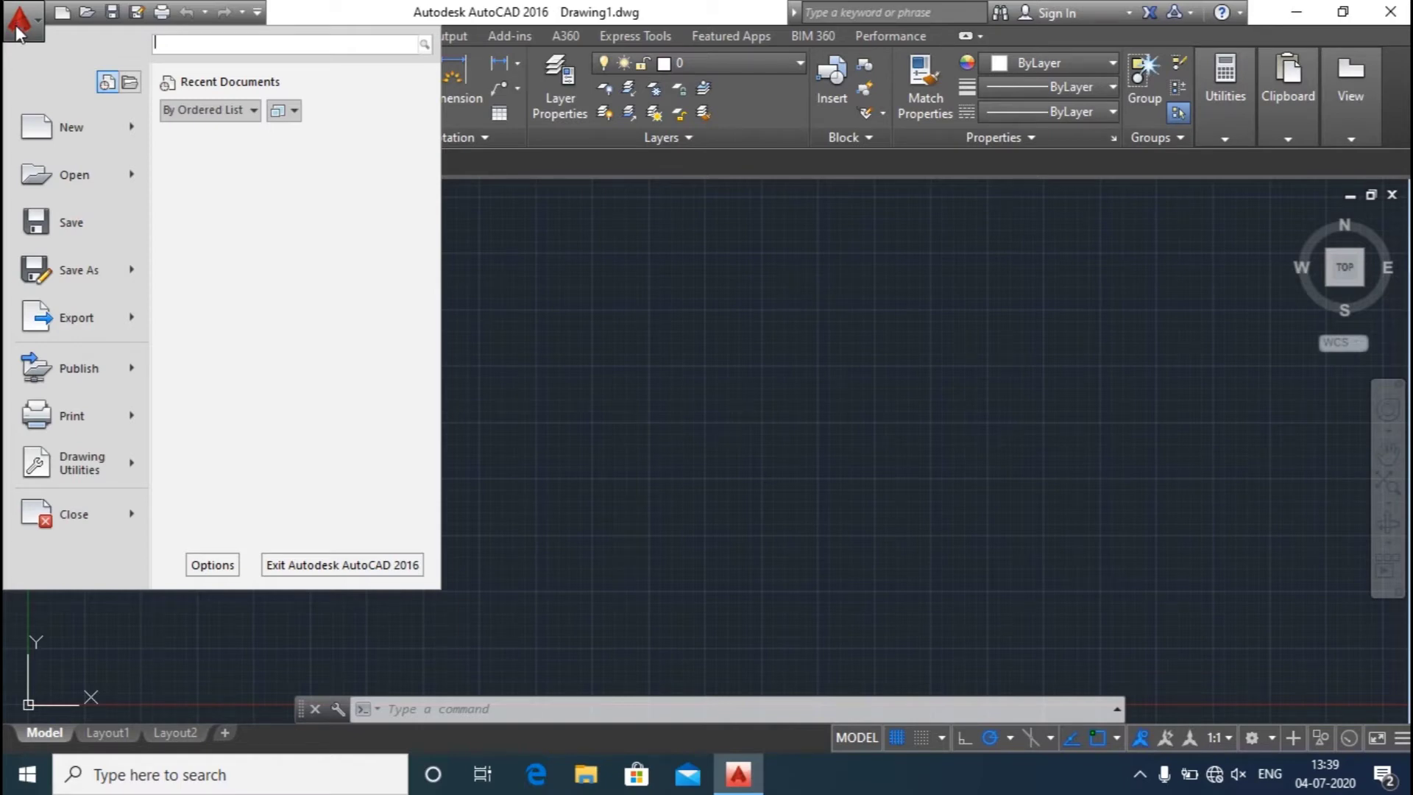
- Save the new drawing as '1st Day' in Documents, AutoCAD 2013 format
click(67, 229)
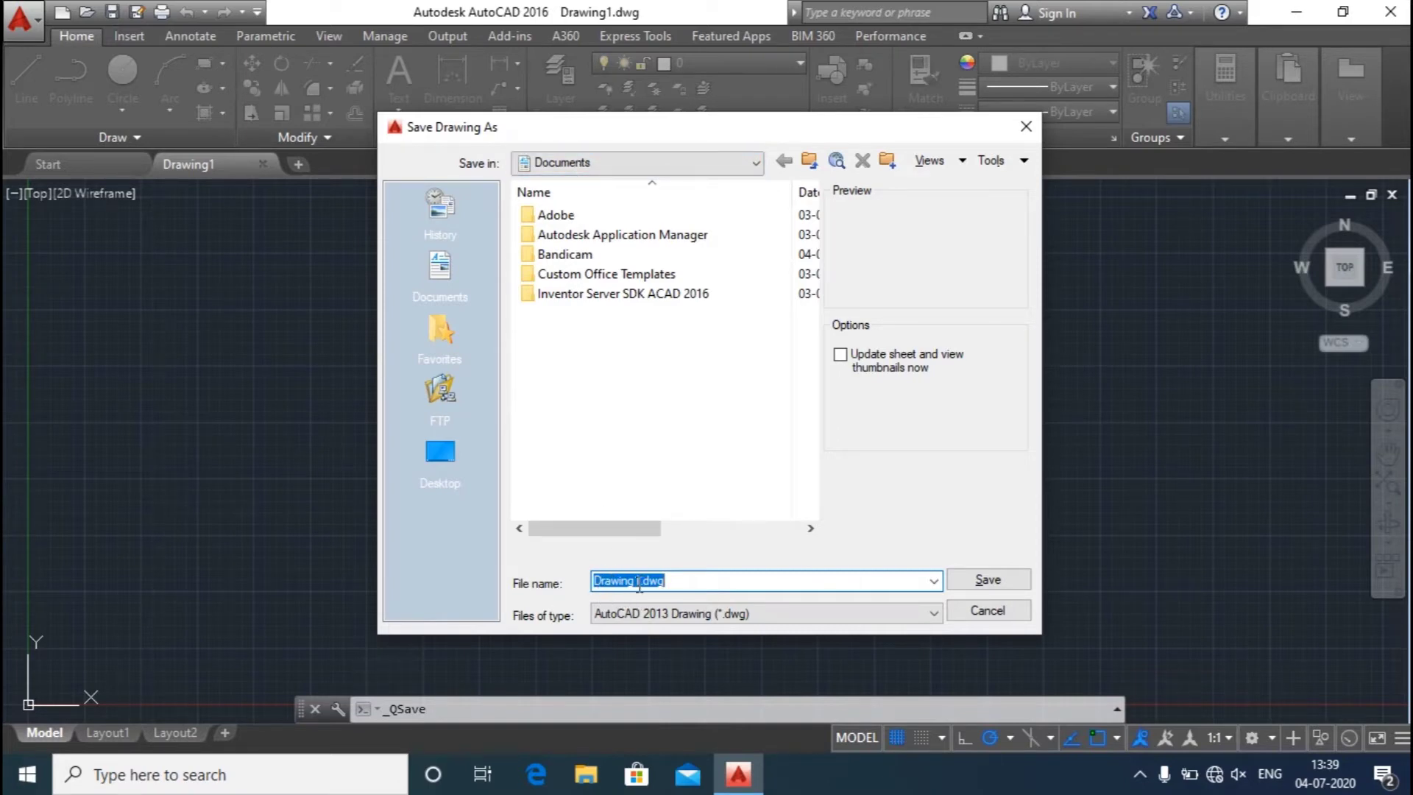
drag(665, 580, 643, 581)
drag(642, 580, 593, 580)
drag(694, 581, 557, 579)
key(BackSpace)
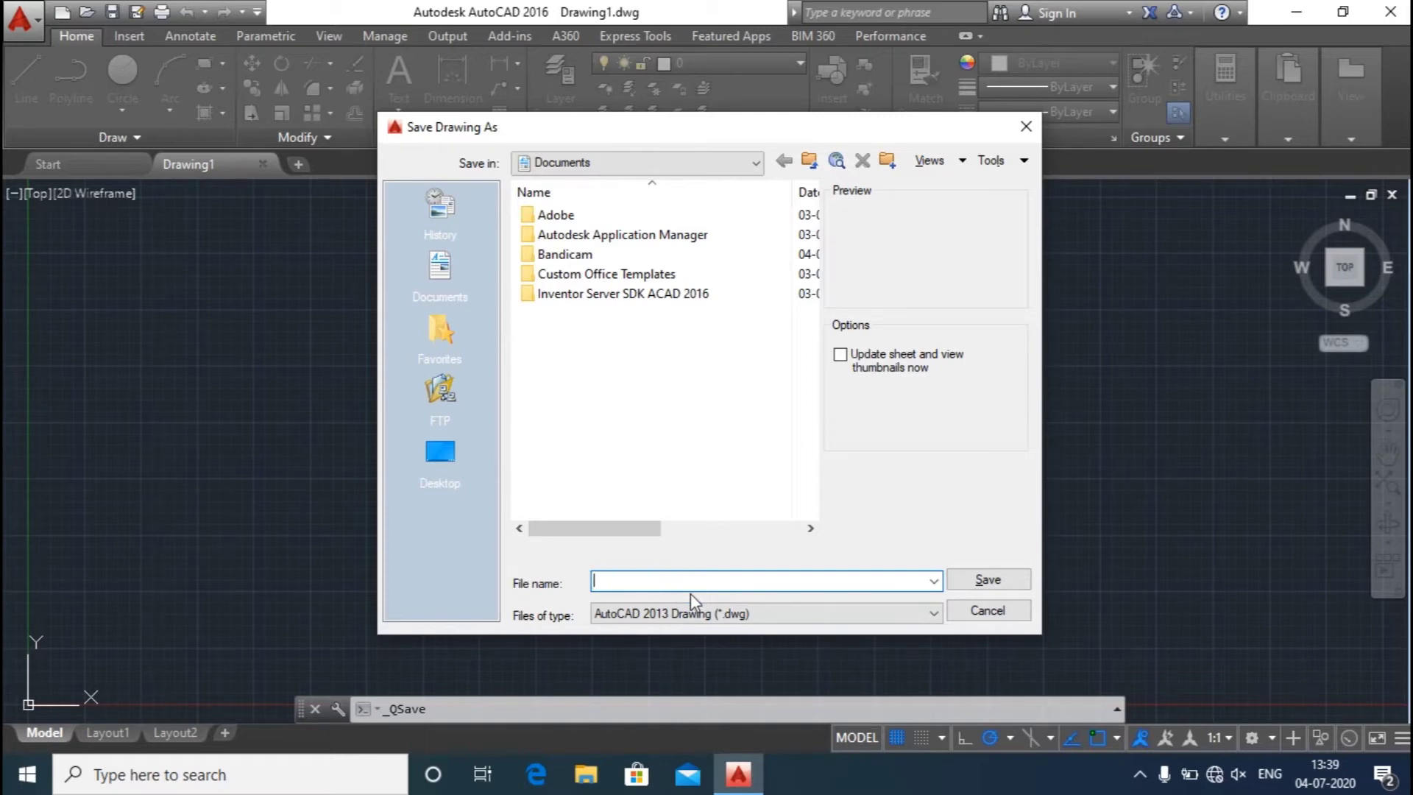
text(1st Day)
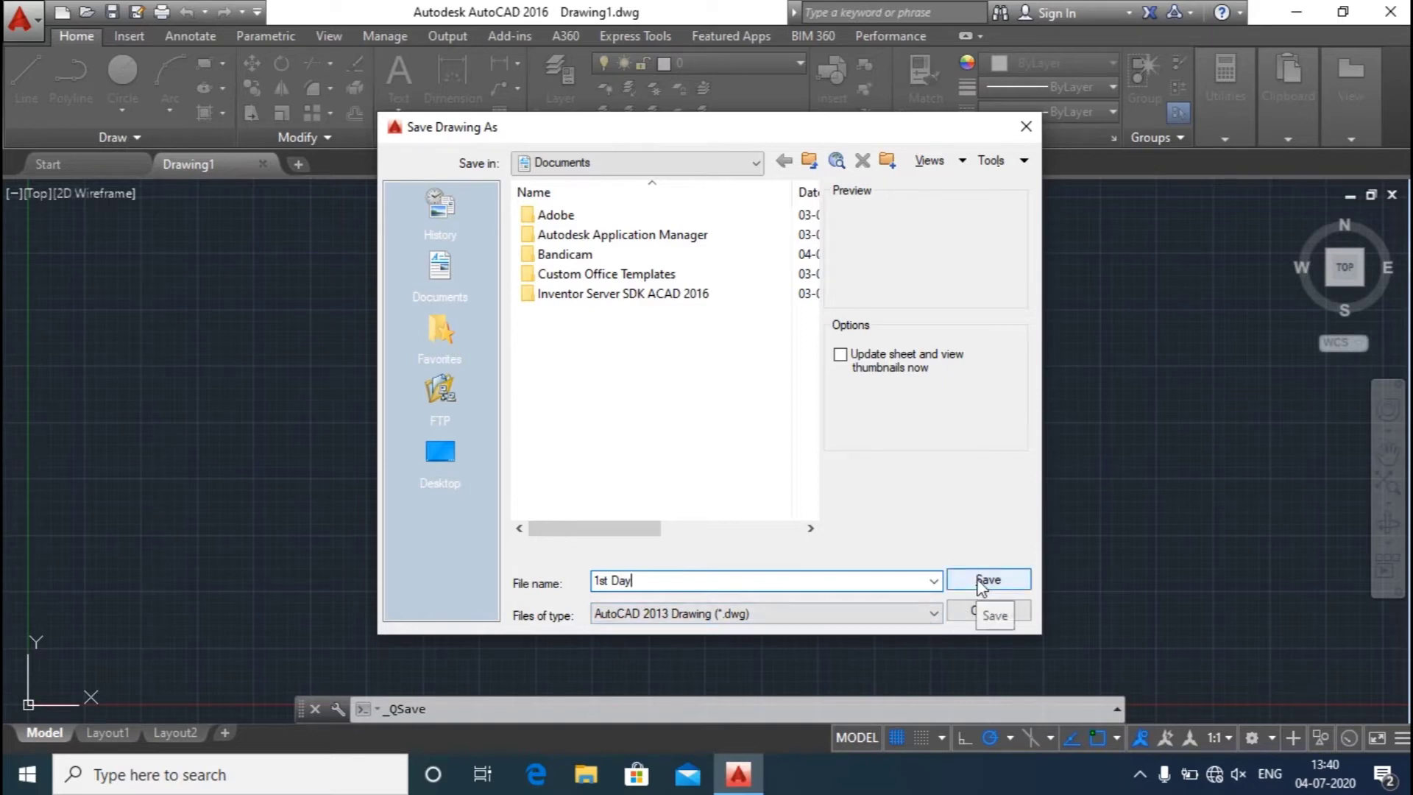
click(985, 579)
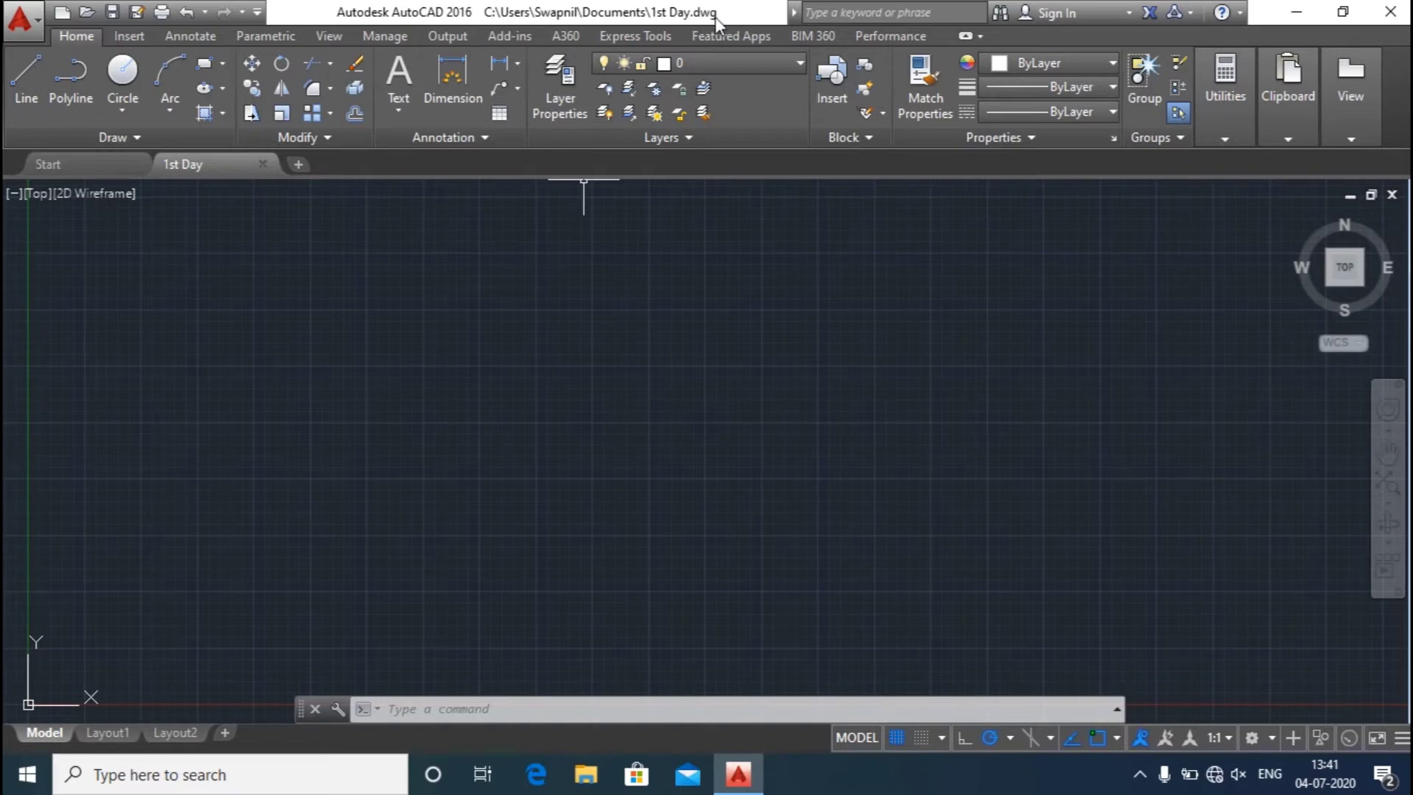
- Cancel a stray selection window on the canvas and show the Insert ribbon tools
click(705, 355)
key(Escape)
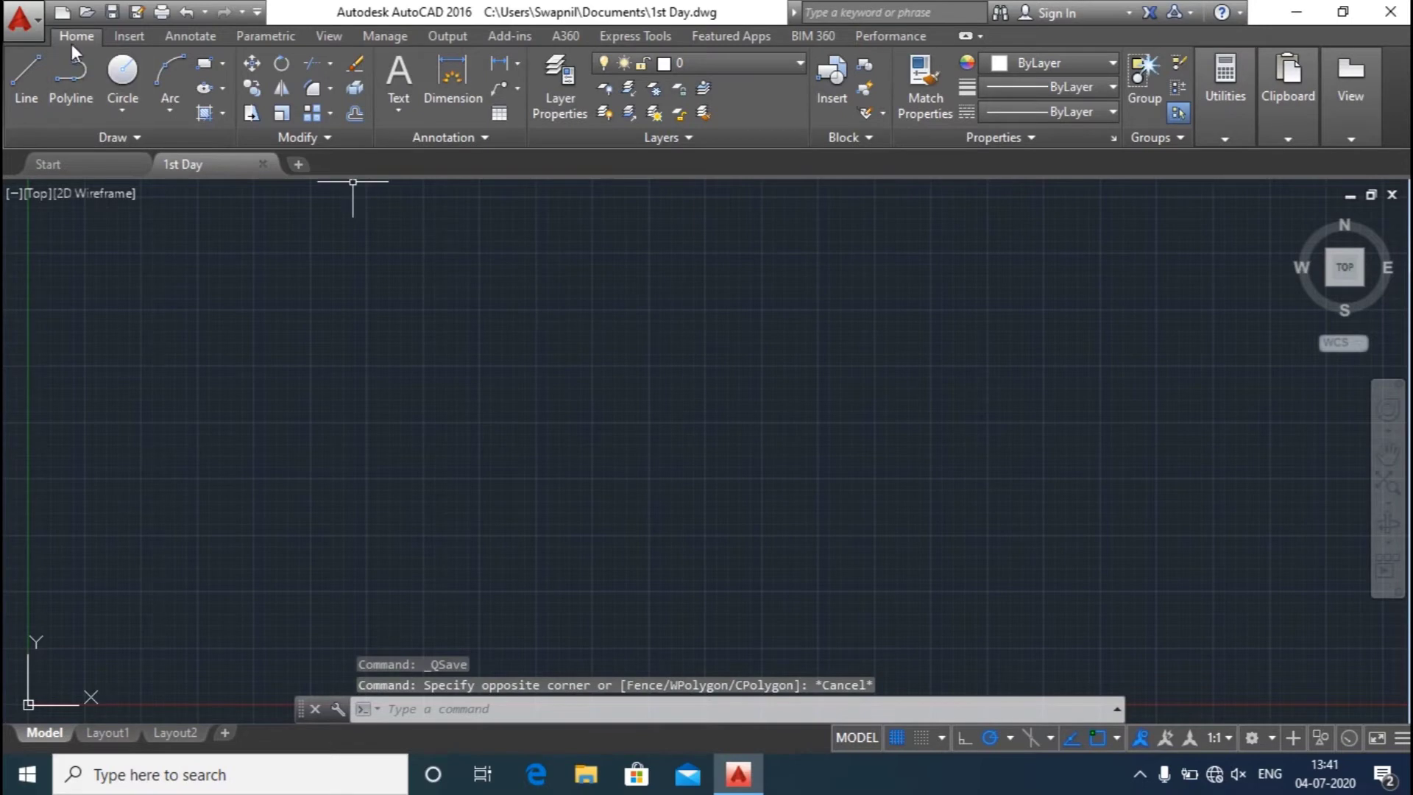
click(127, 36)
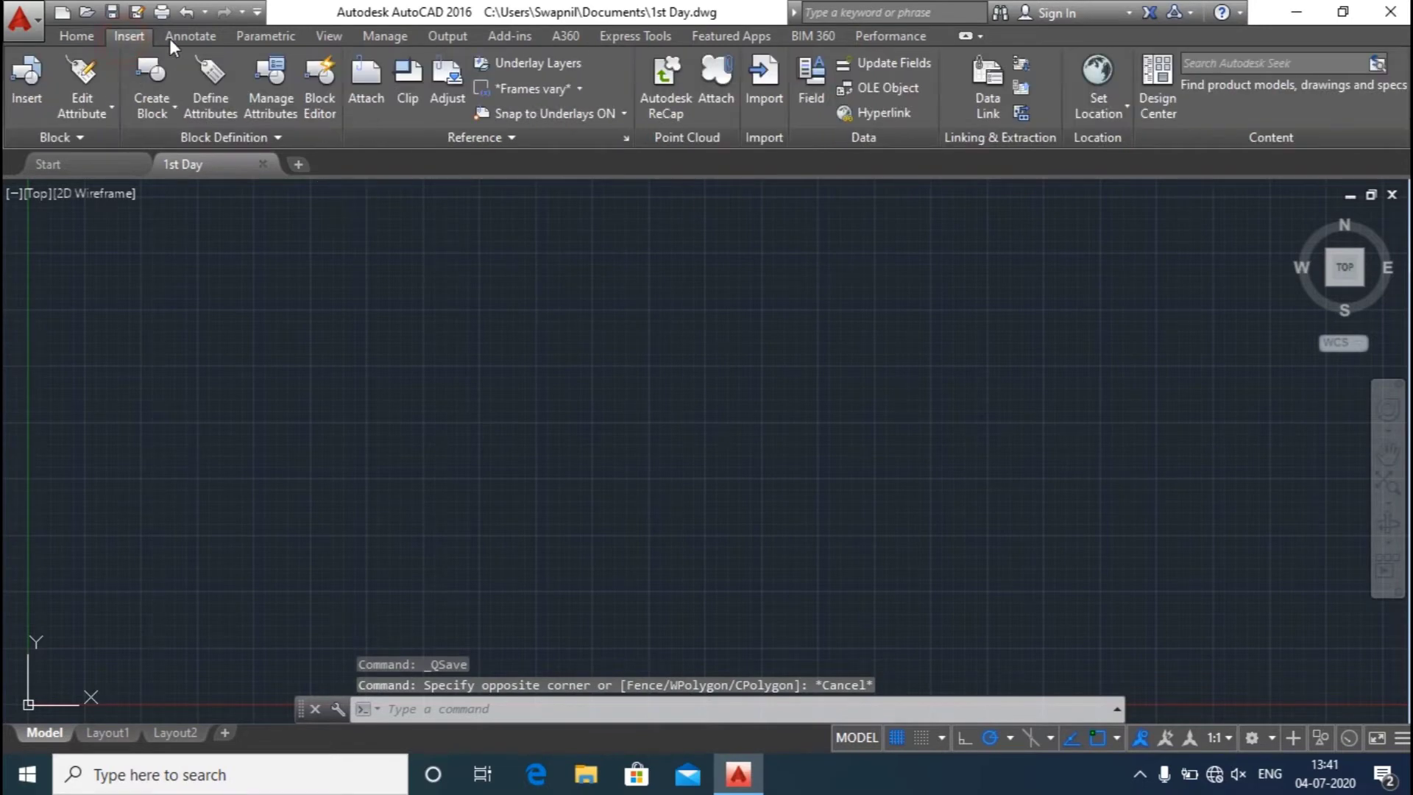
- Browse the Annotate, View, Manage and Insert ribbon tabs, then return to Home
click(182, 36)
click(329, 37)
click(391, 41)
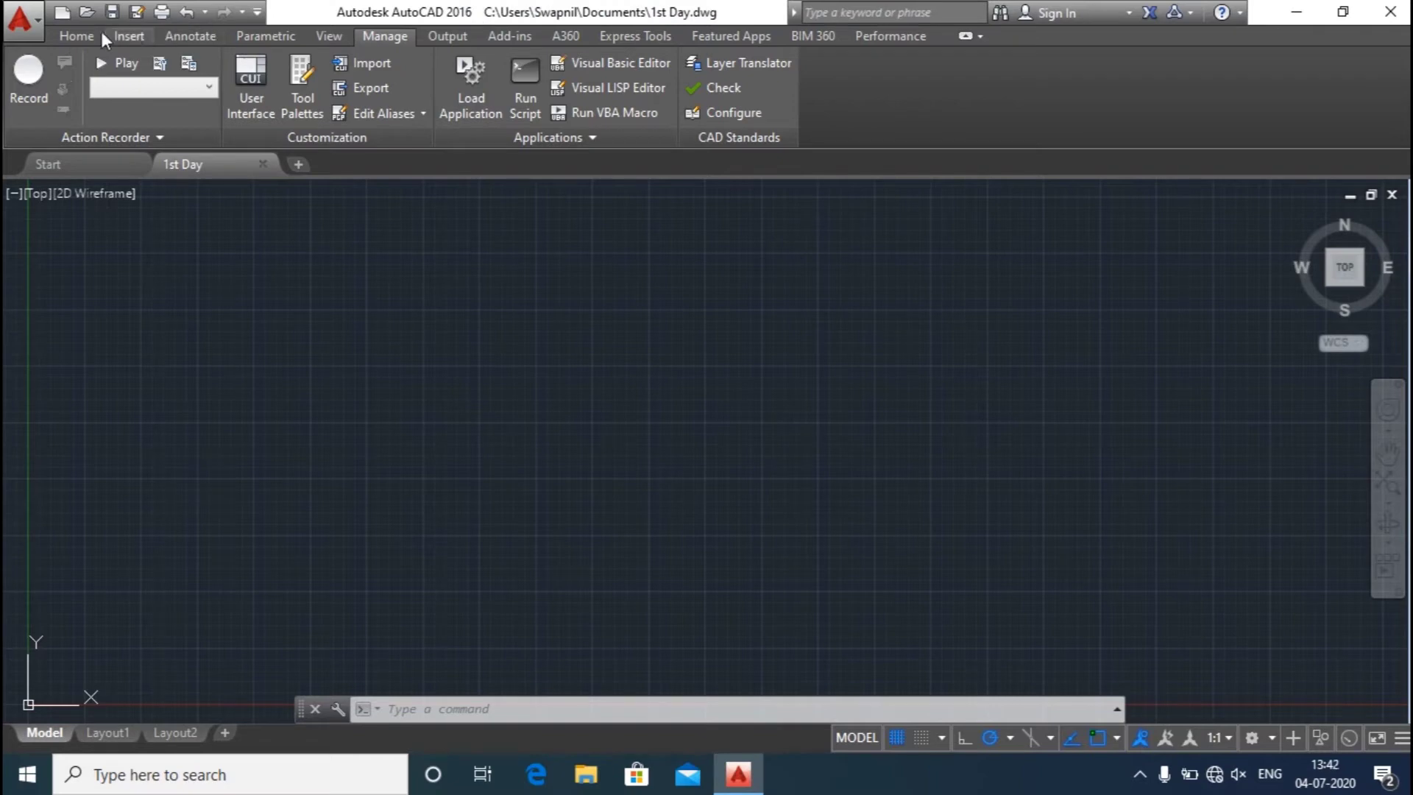
click(79, 37)
scroll(82, 37, down, 1)
click(87, 37)
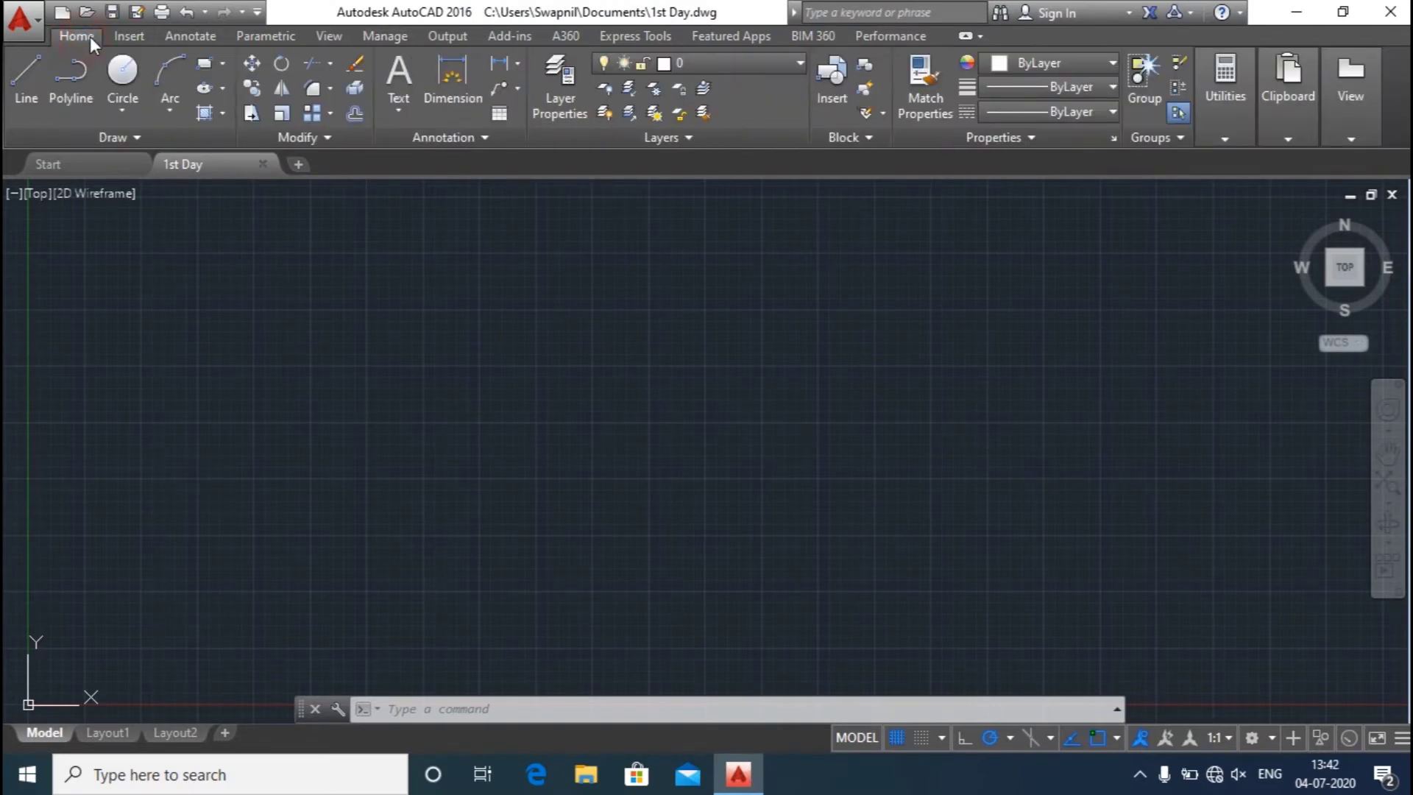
click(189, 37)
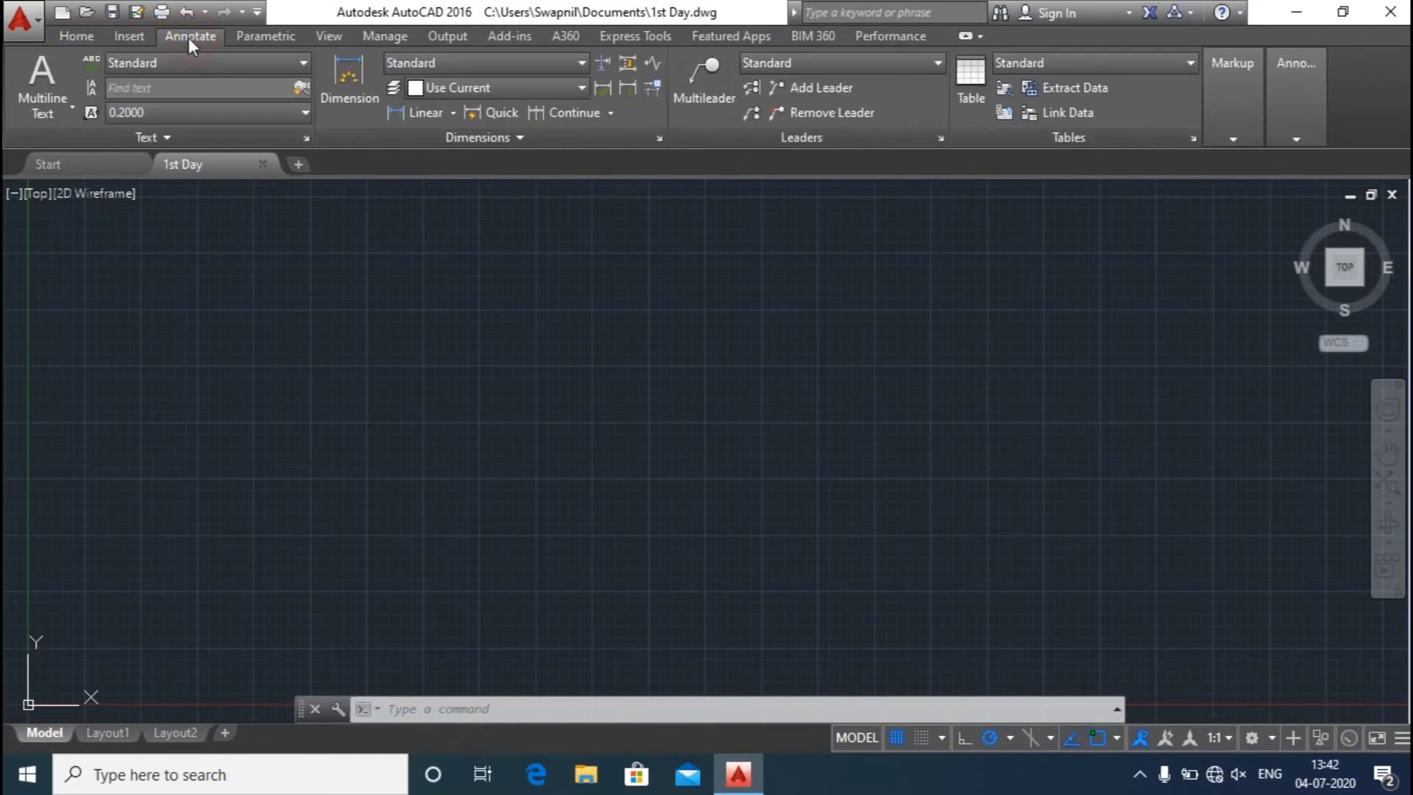
scroll(121, 34, up, 2)
click(125, 38)
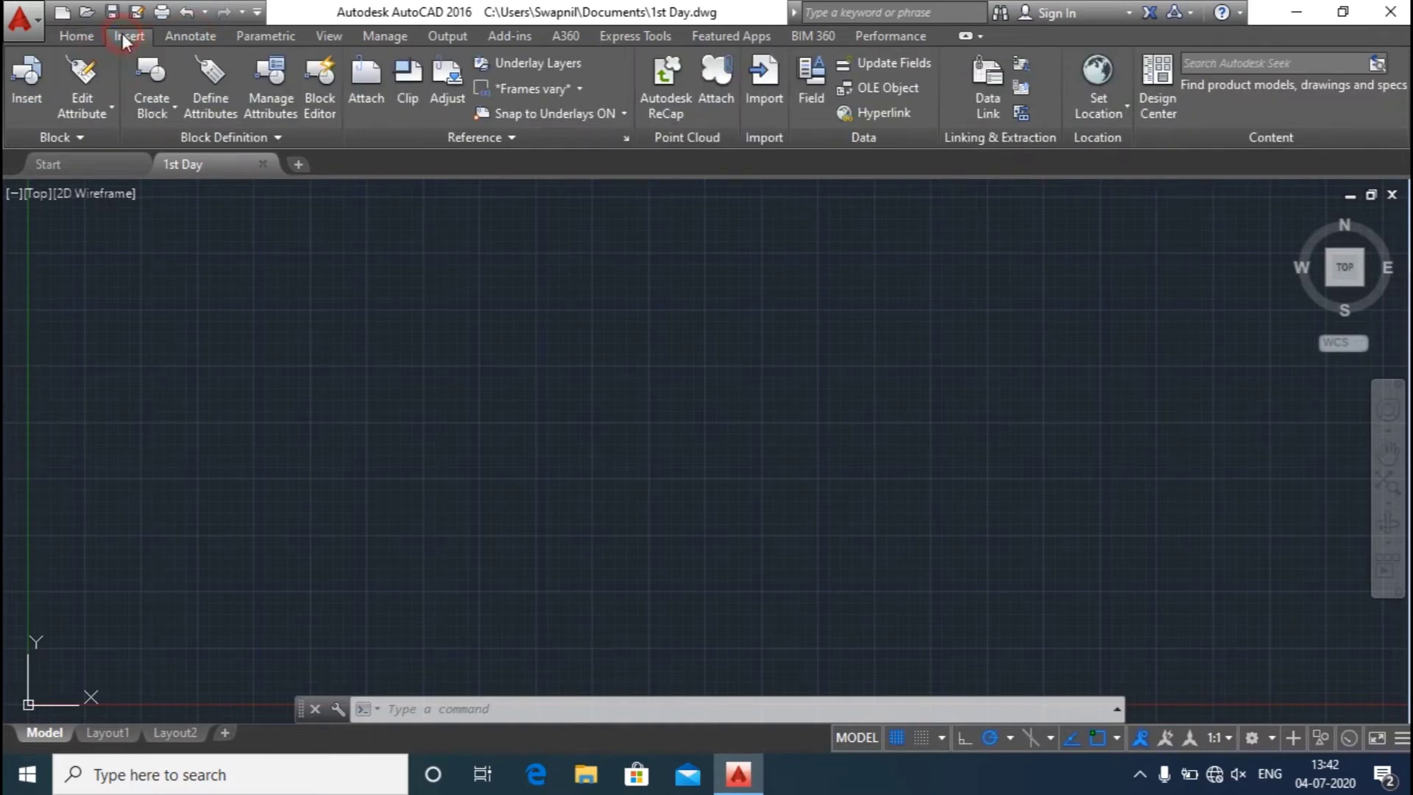
click(60, 34)
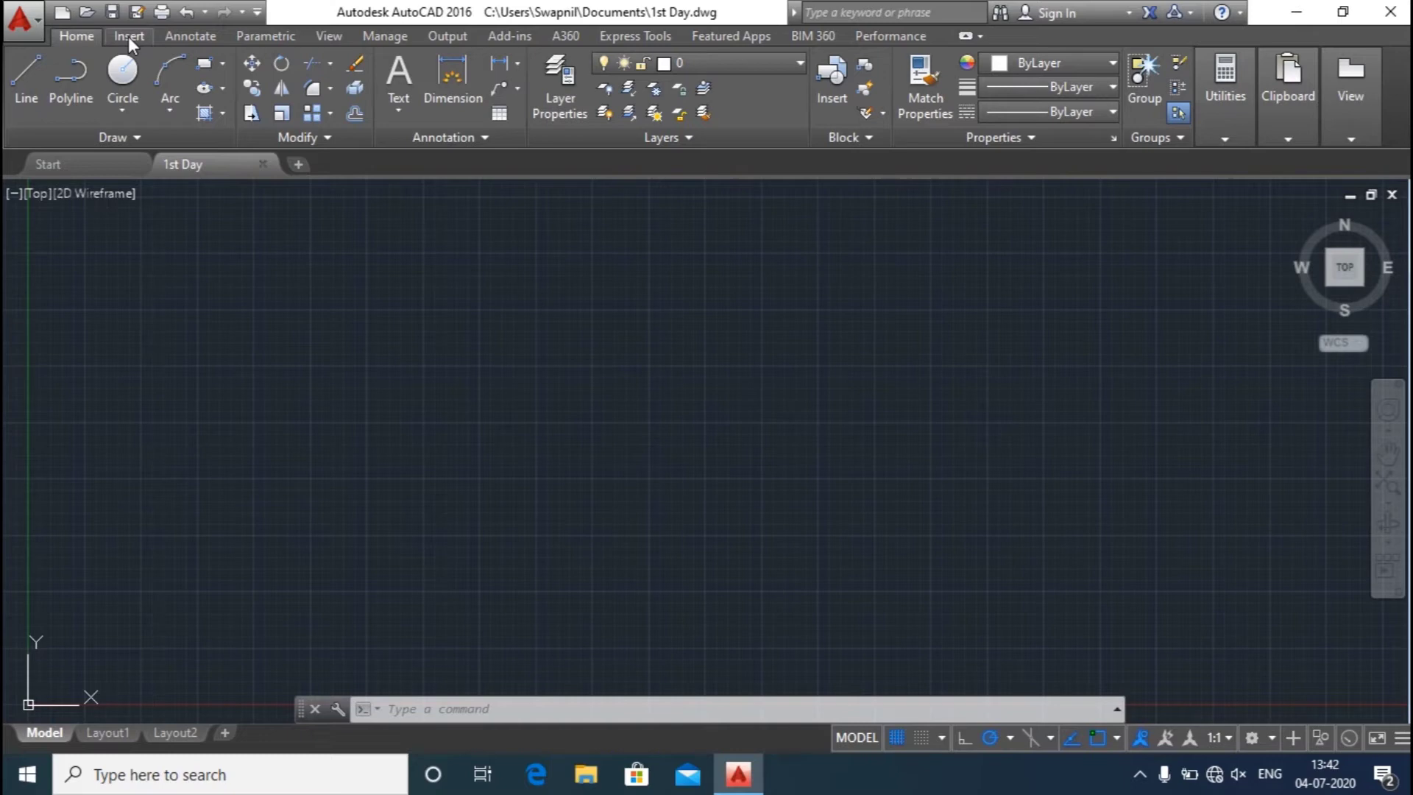
click(72, 41)
click(30, 26)
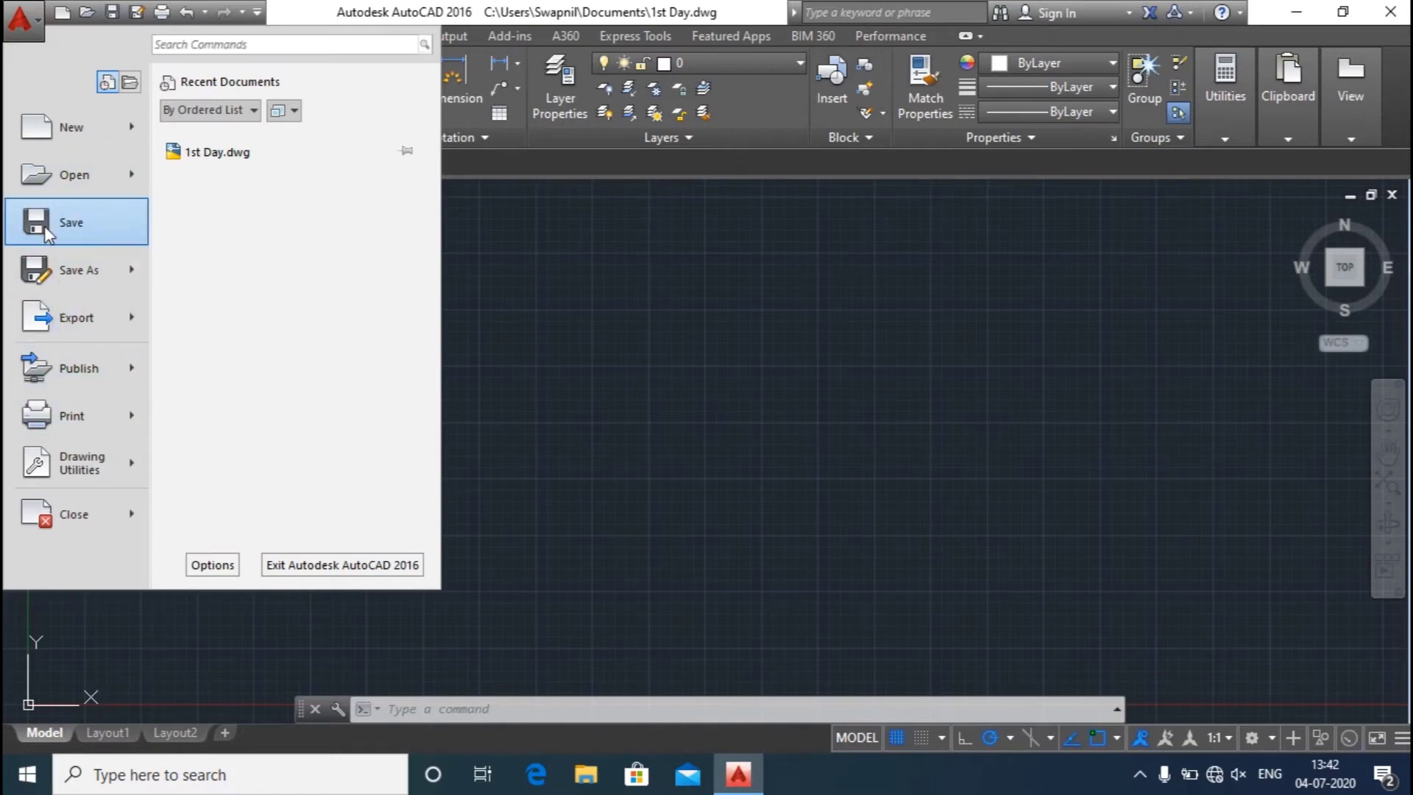
click(565, 273)
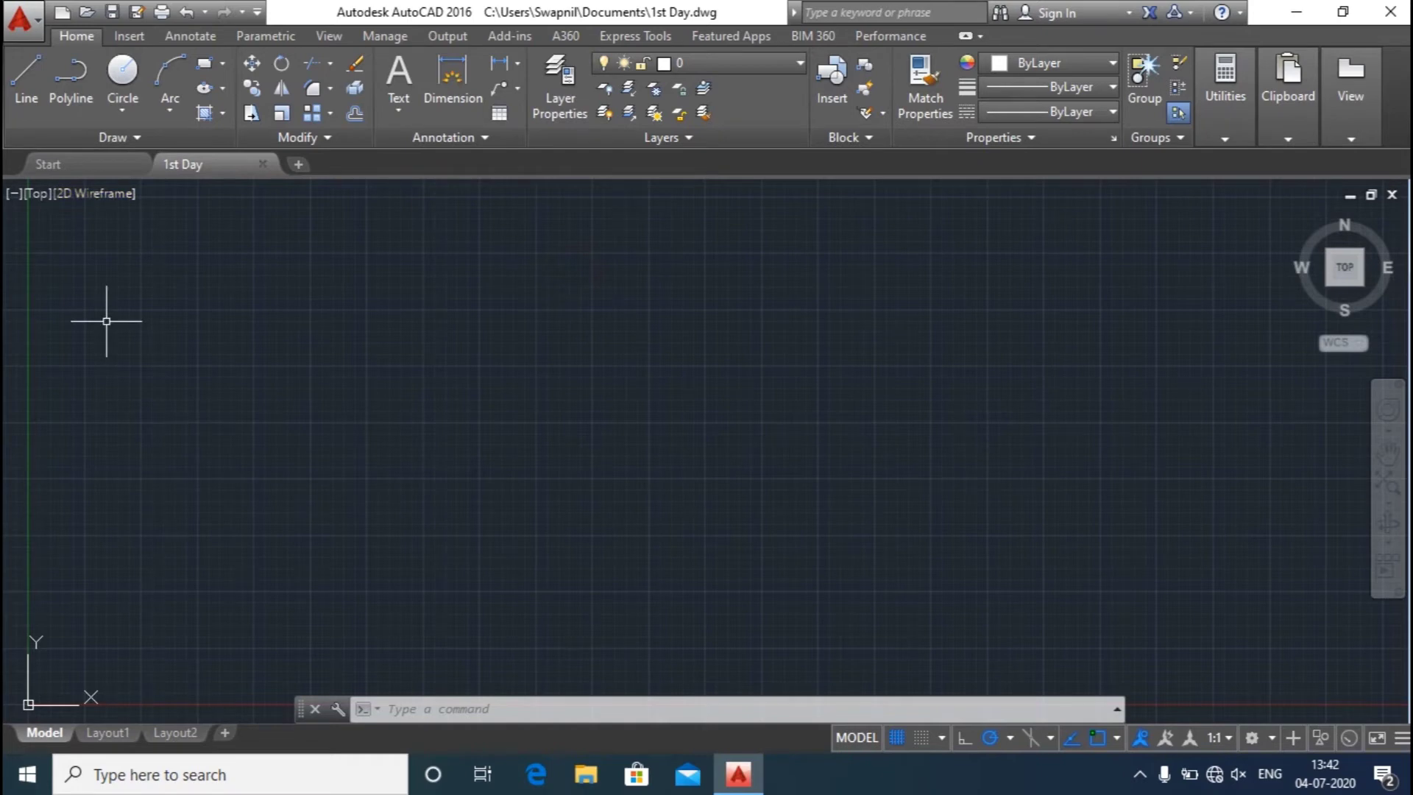
click(81, 43)
click(129, 37)
click(179, 43)
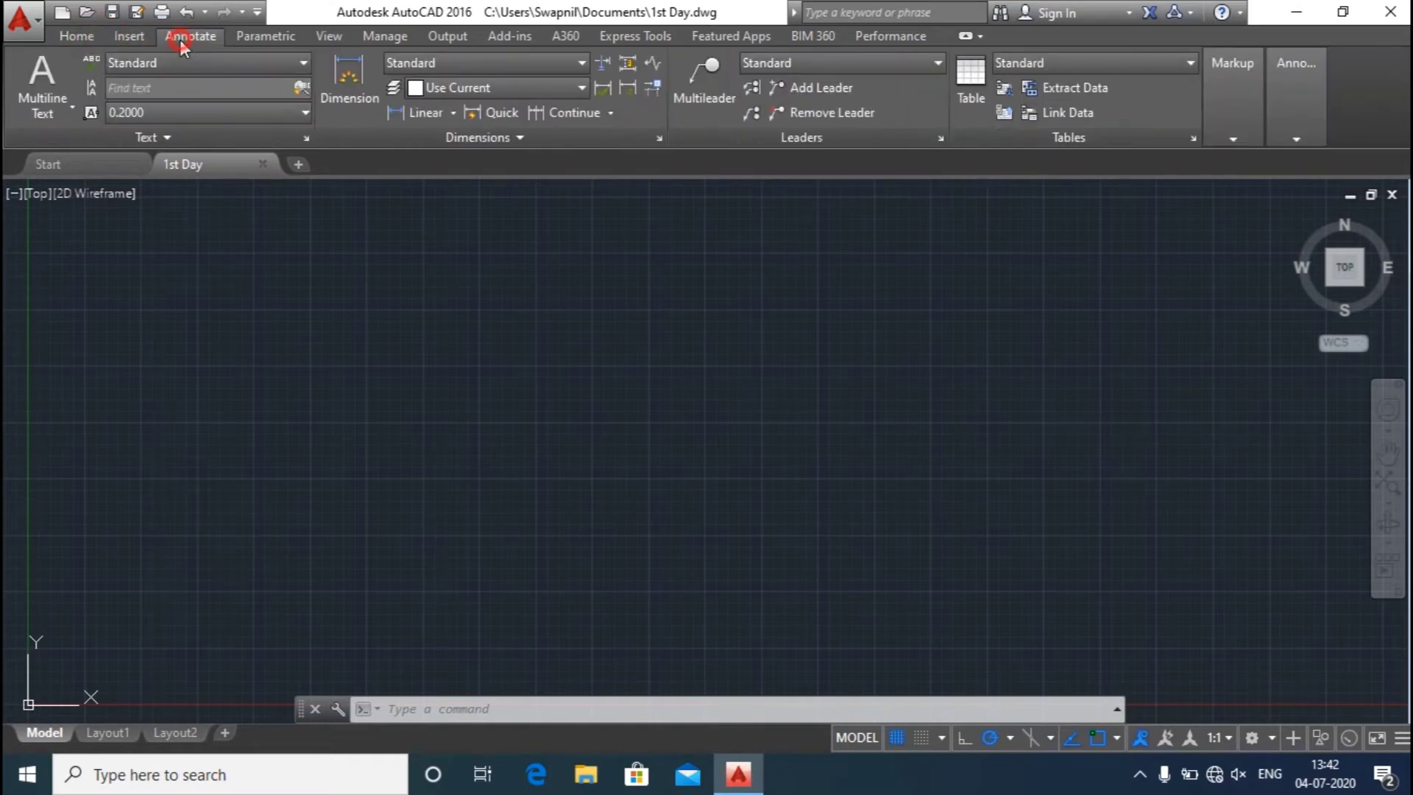
click(114, 43)
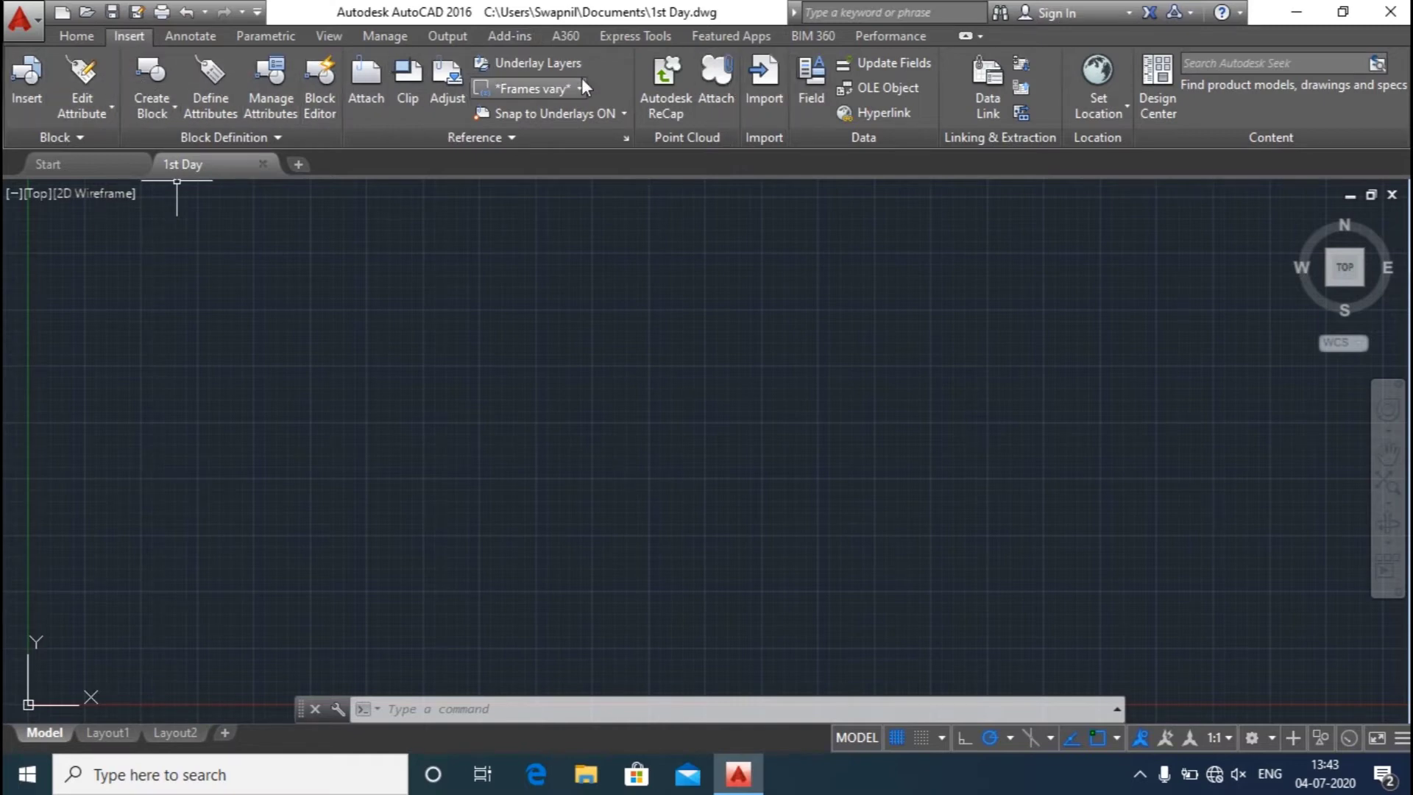
click(86, 38)
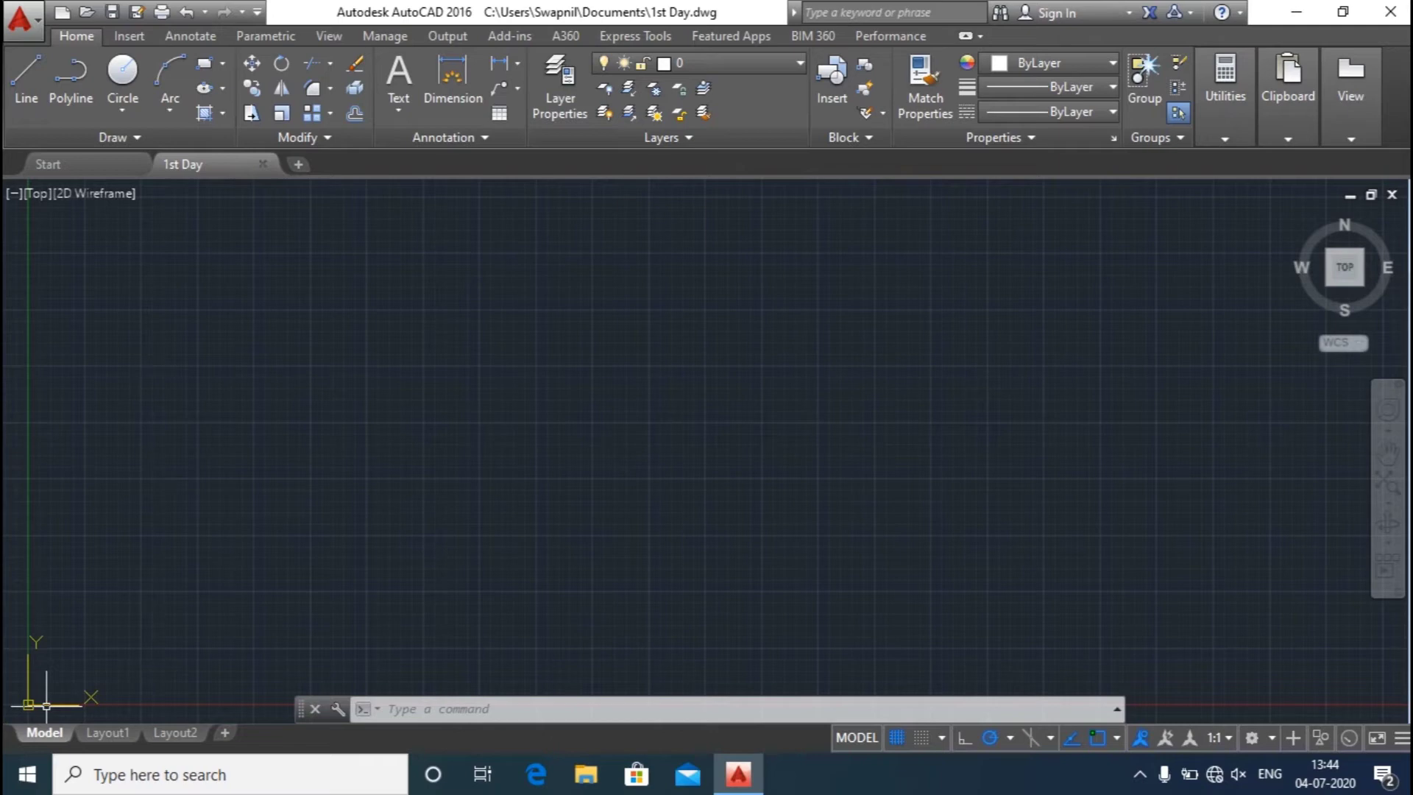
click(461, 712)
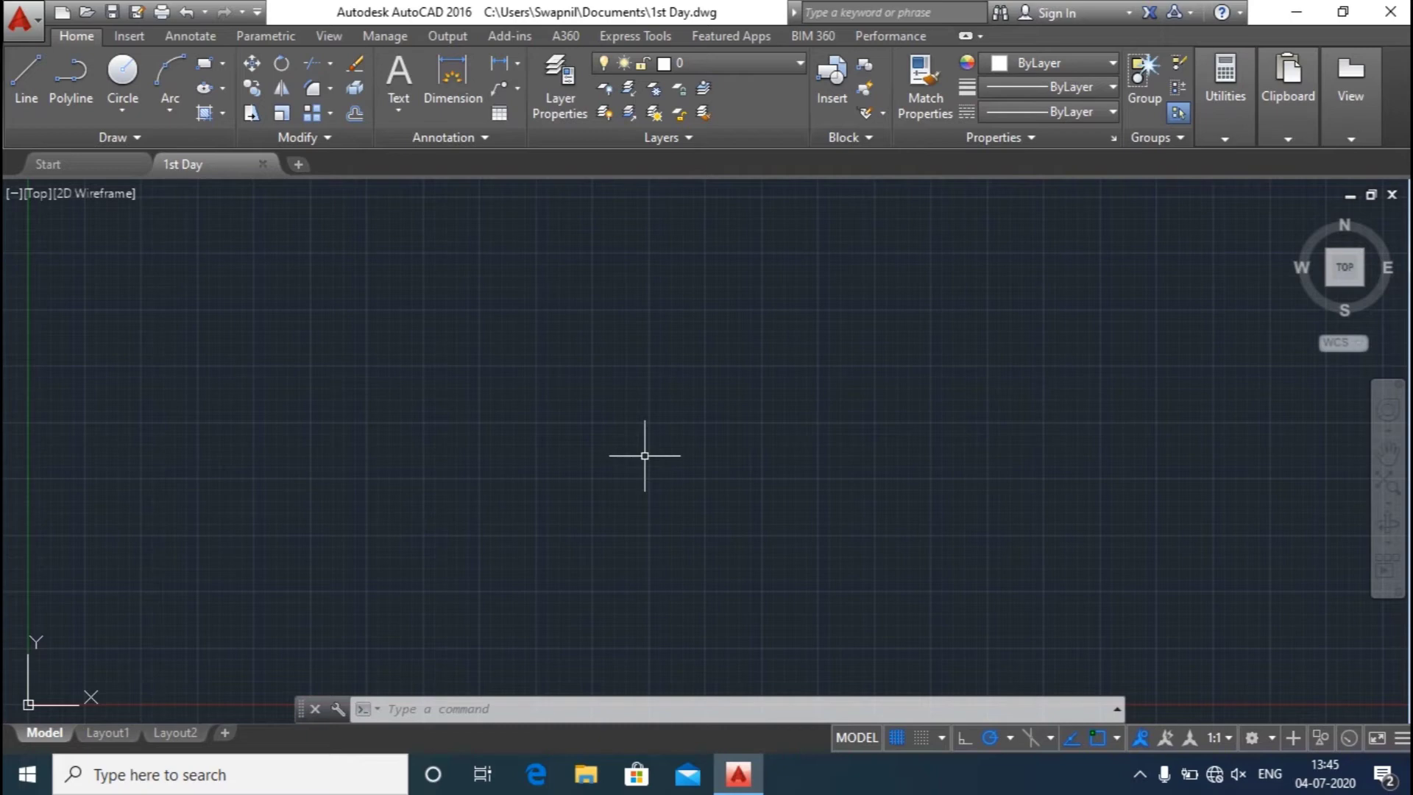
text(u)
text(n)
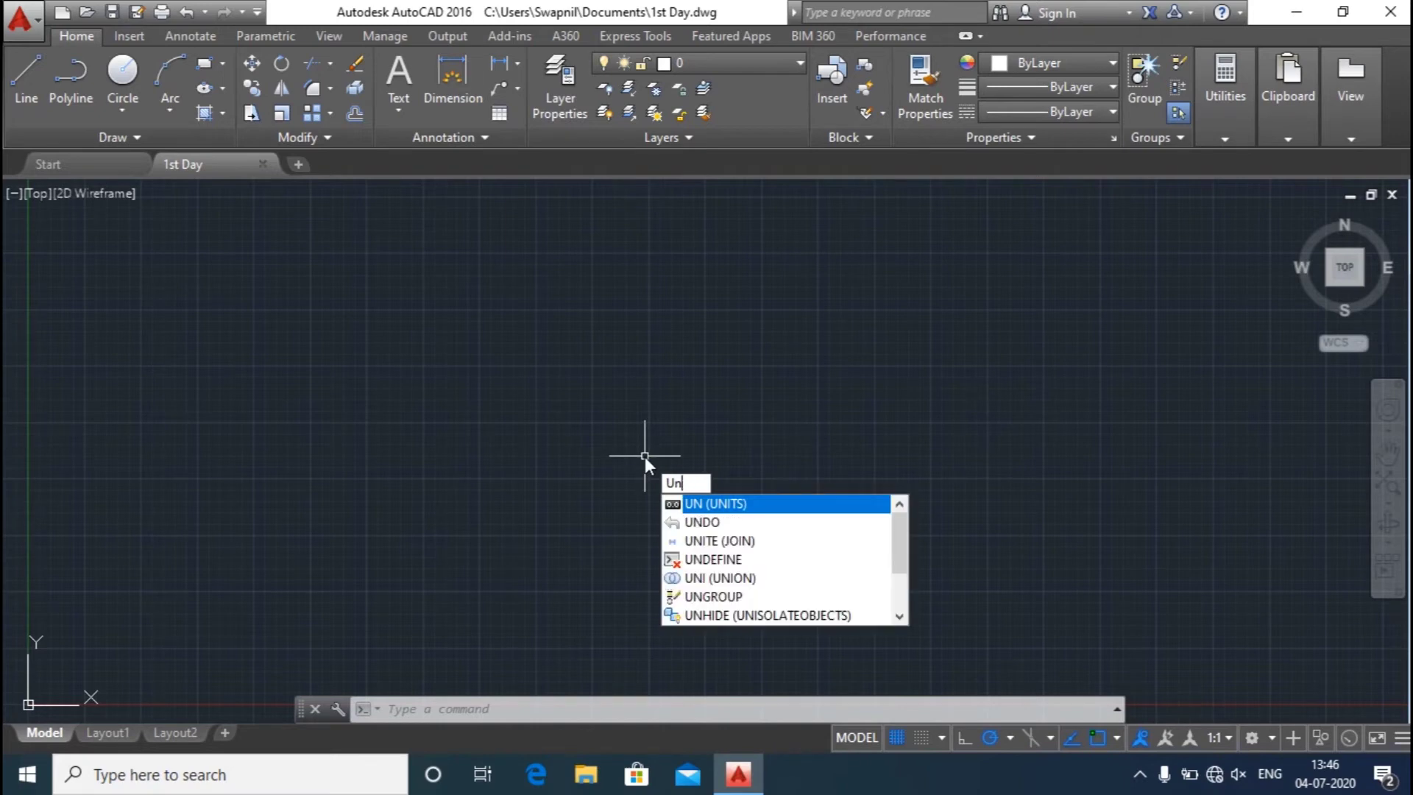
key(Escape)
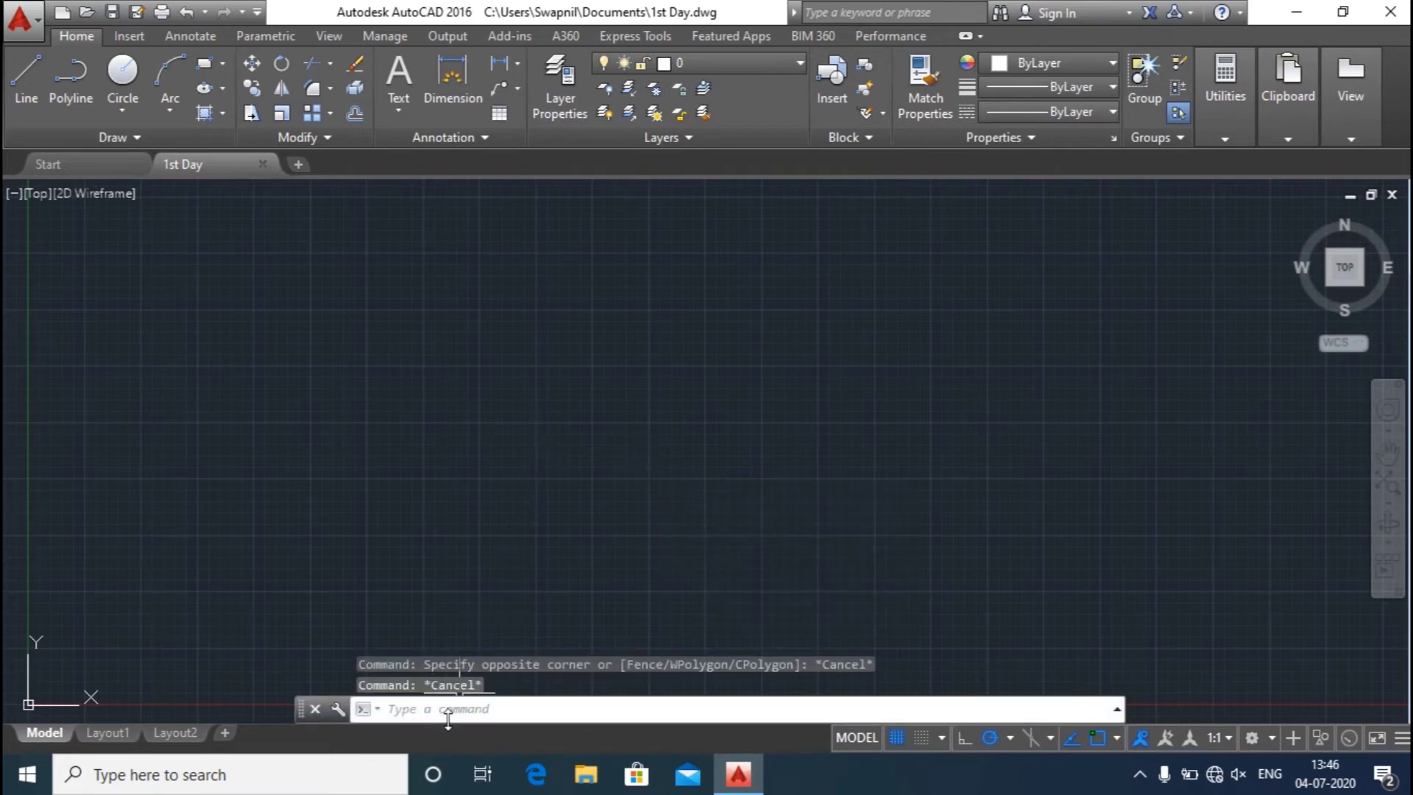
click(411, 712)
key(Escape)
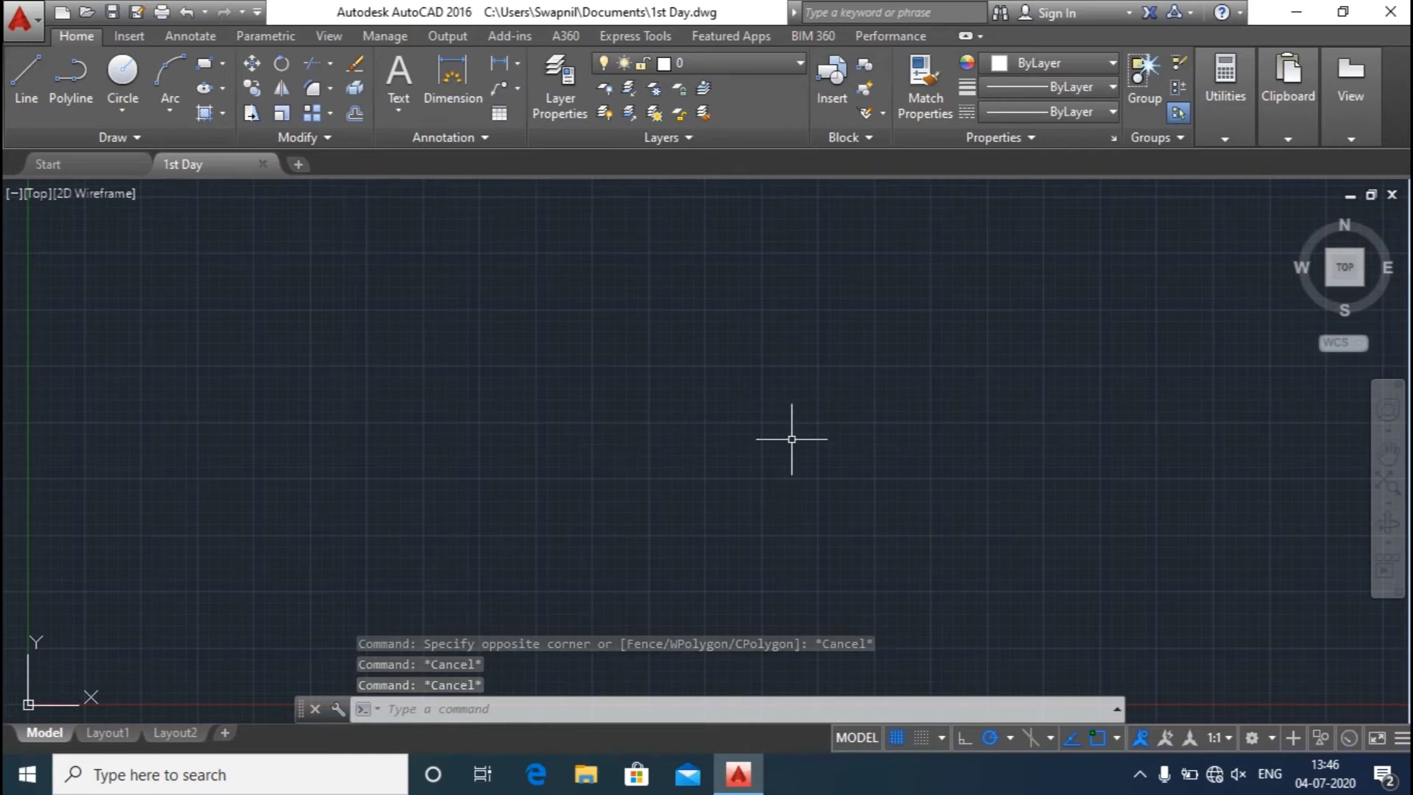
text(se)
key(Escape)
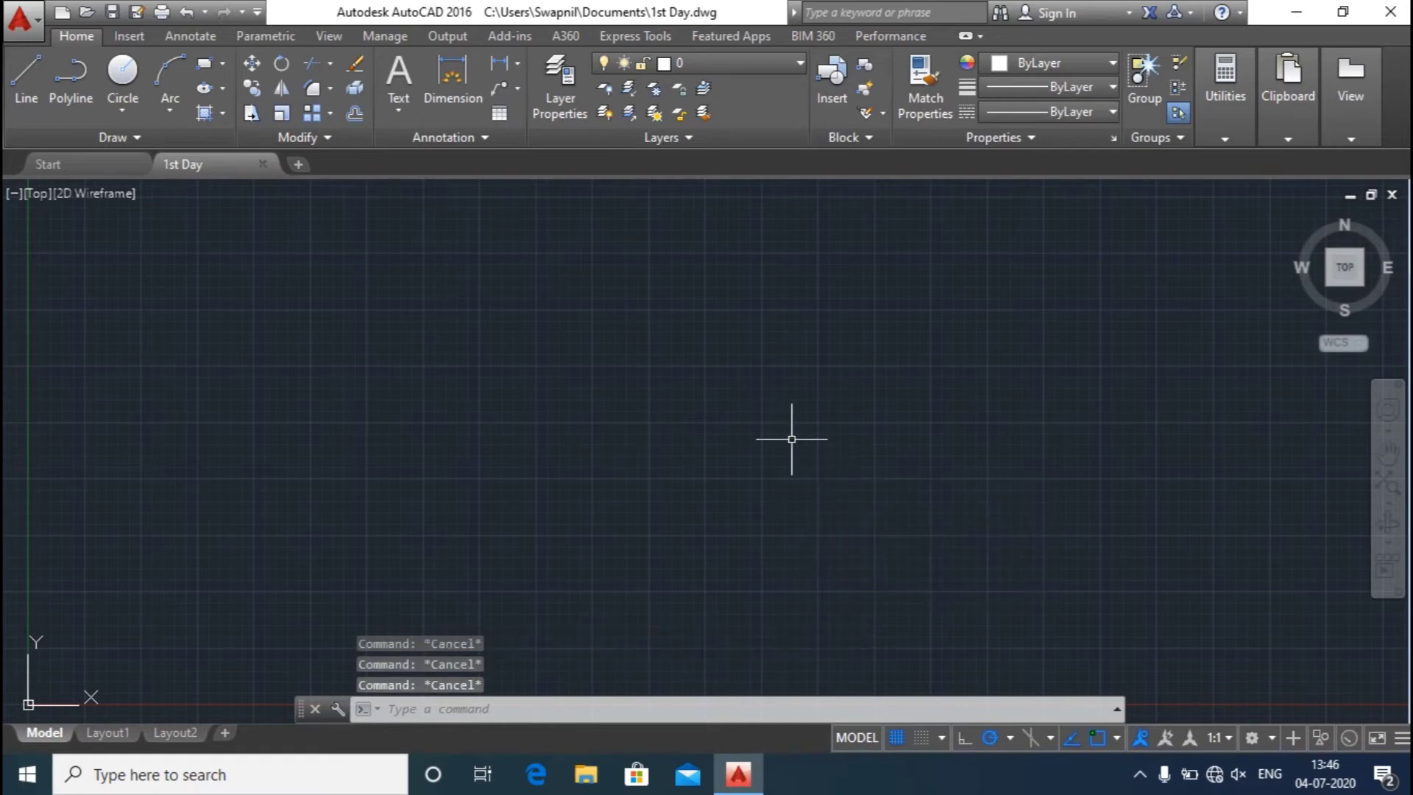
click(474, 705)
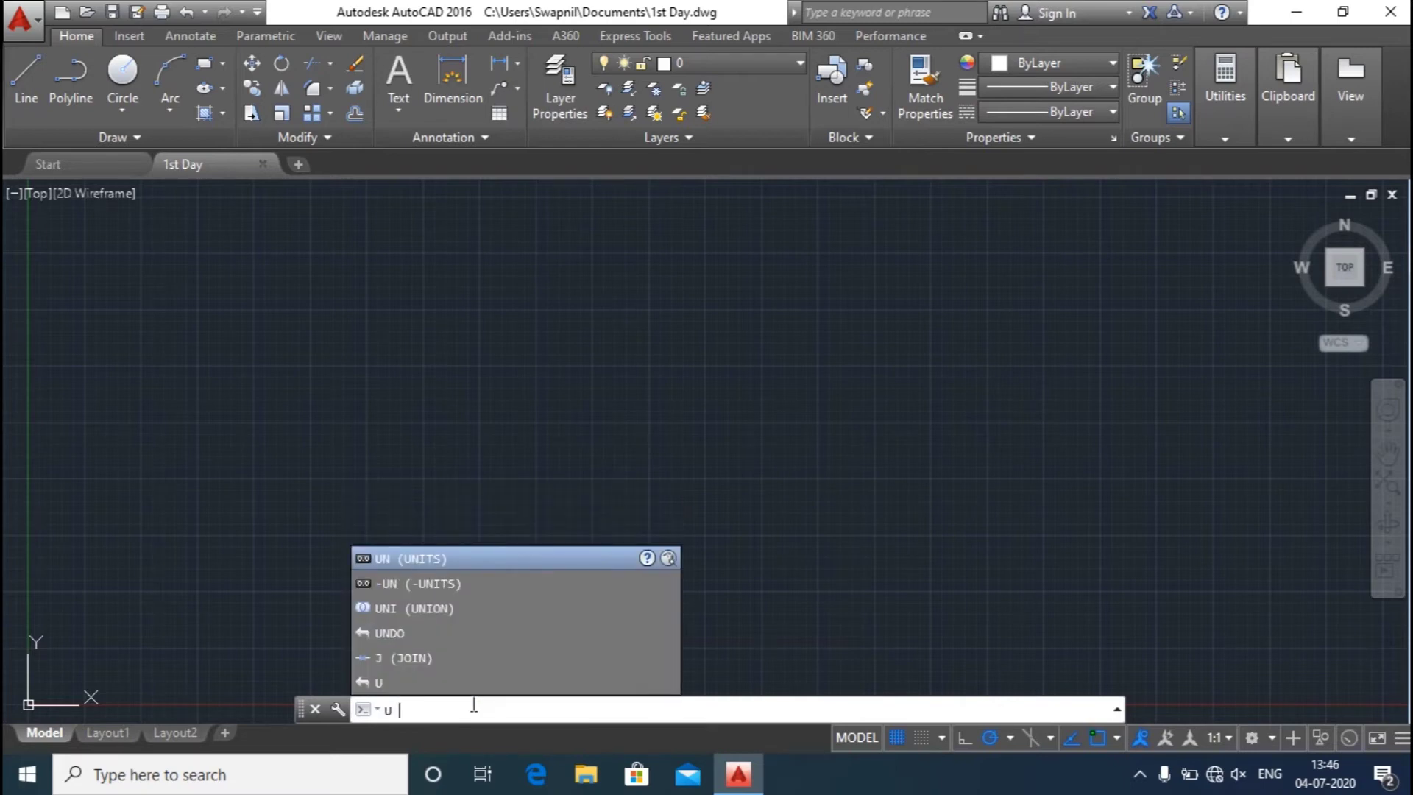
text(n)
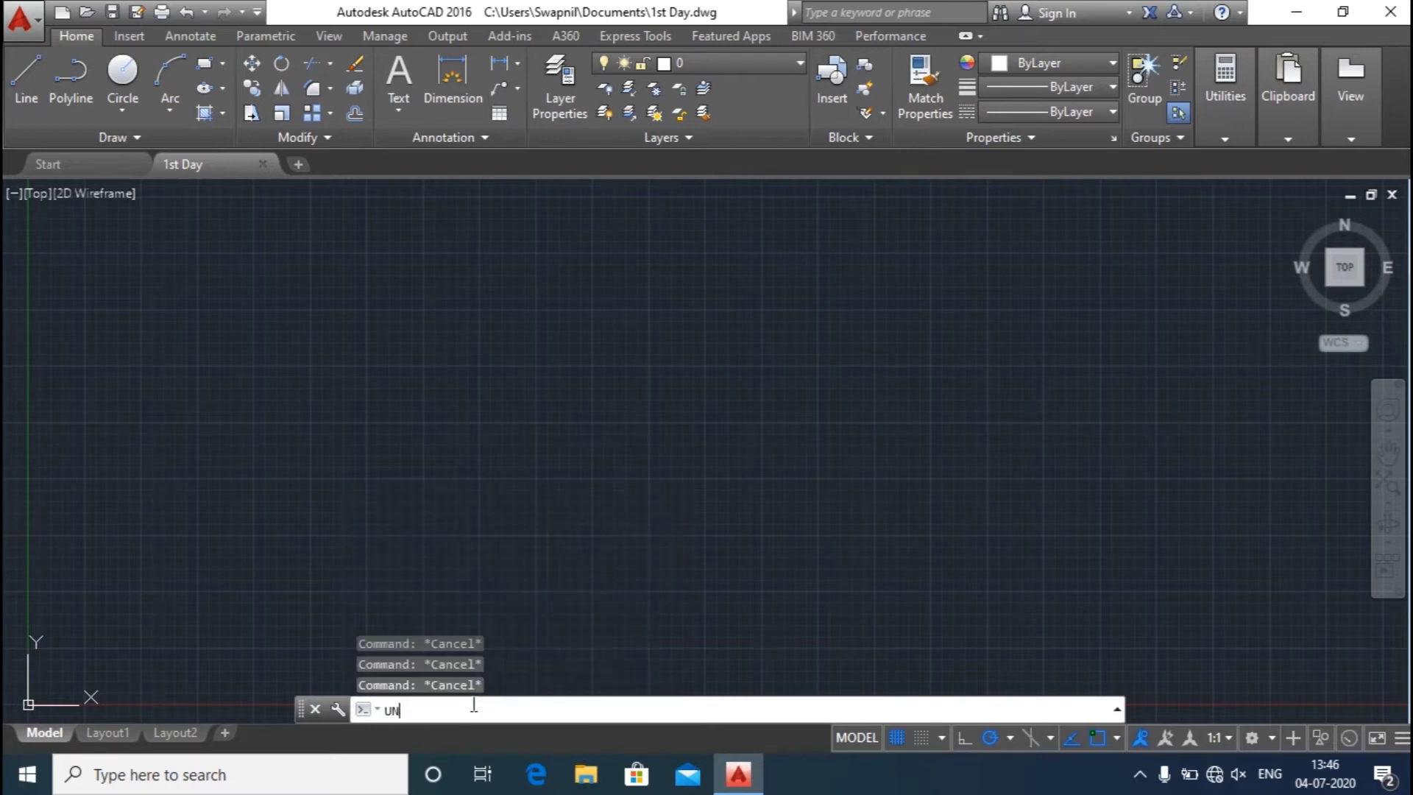
key(Return)
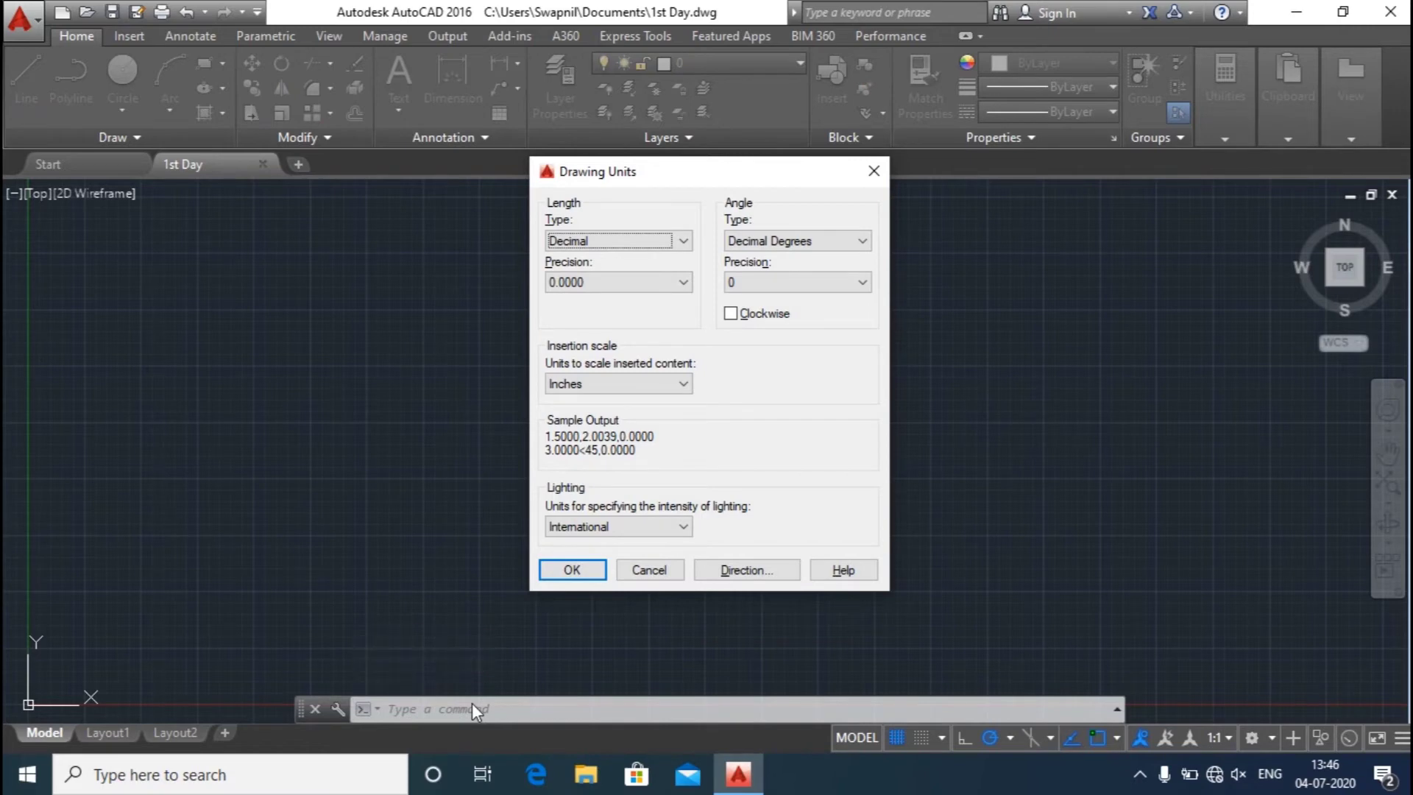
click(650, 574)
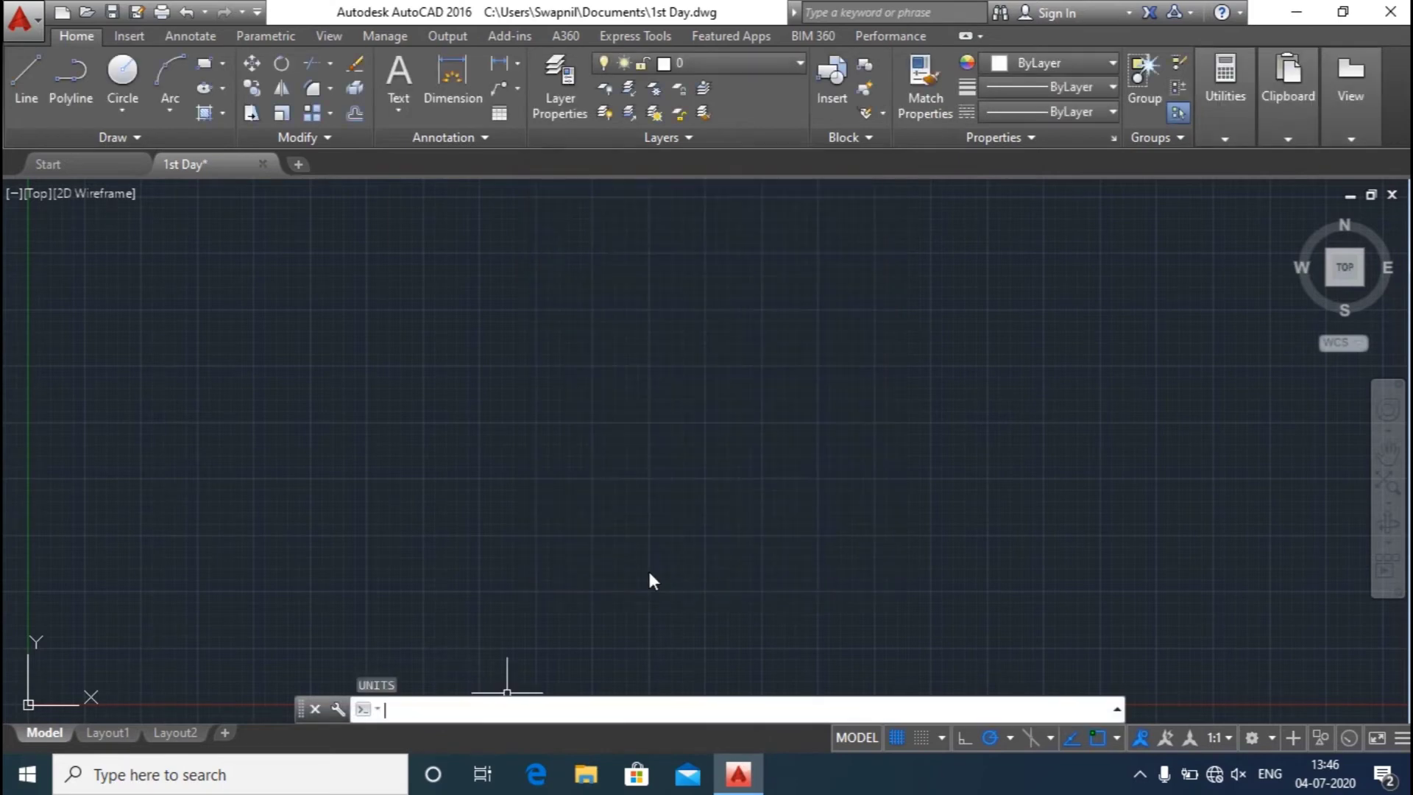
text(uij)
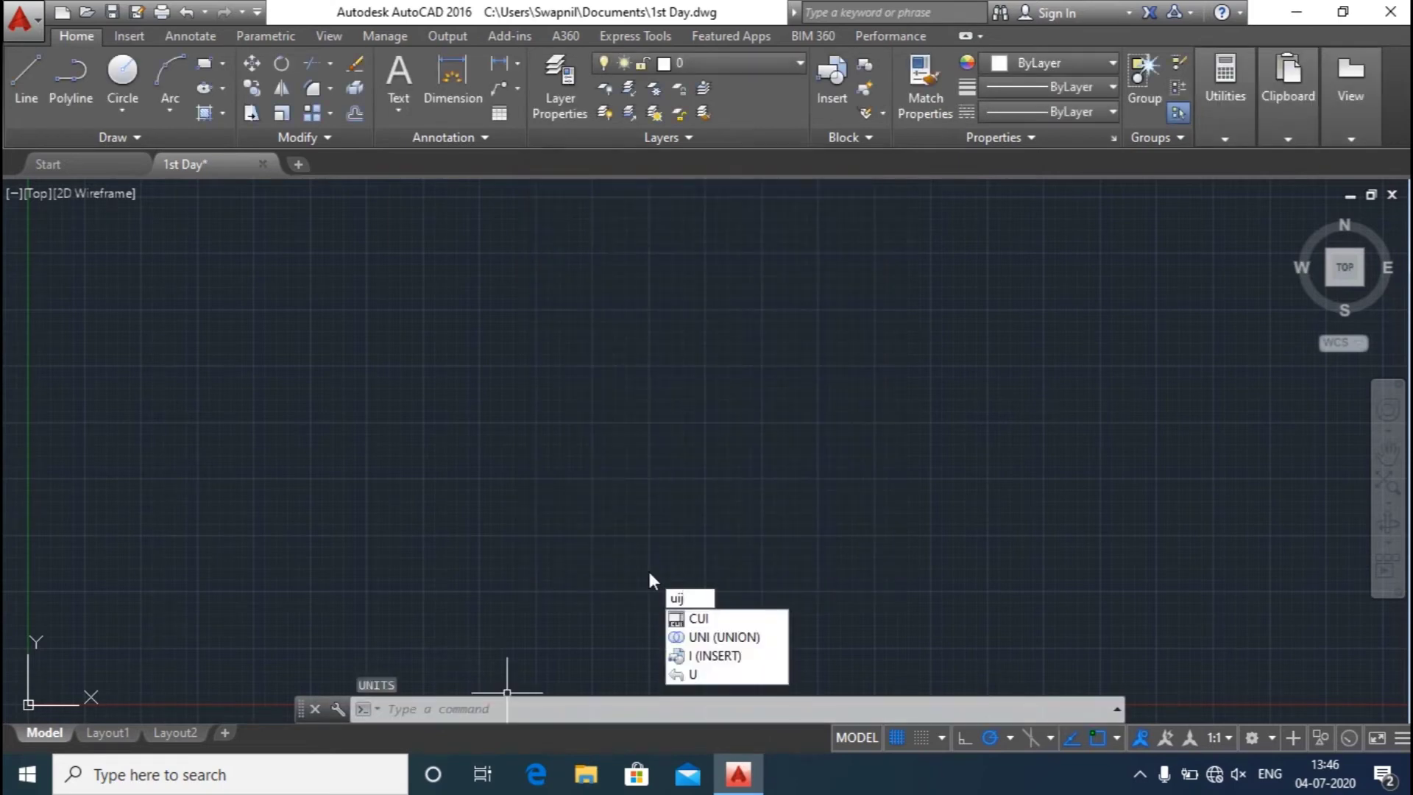
- Dismiss the mistyped command and reopen Drawing Units with UN
key(Return)
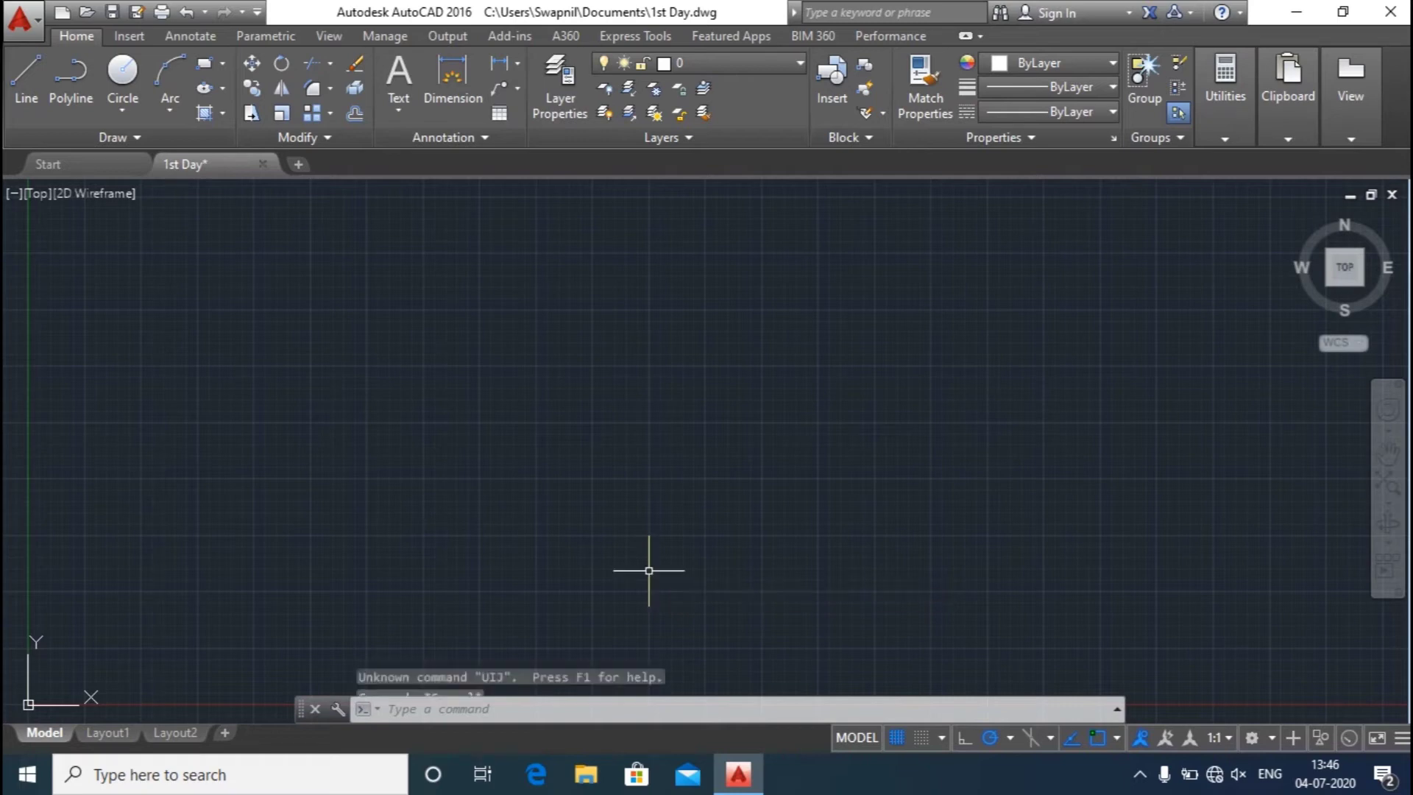
key(Escape)
key(Escape)
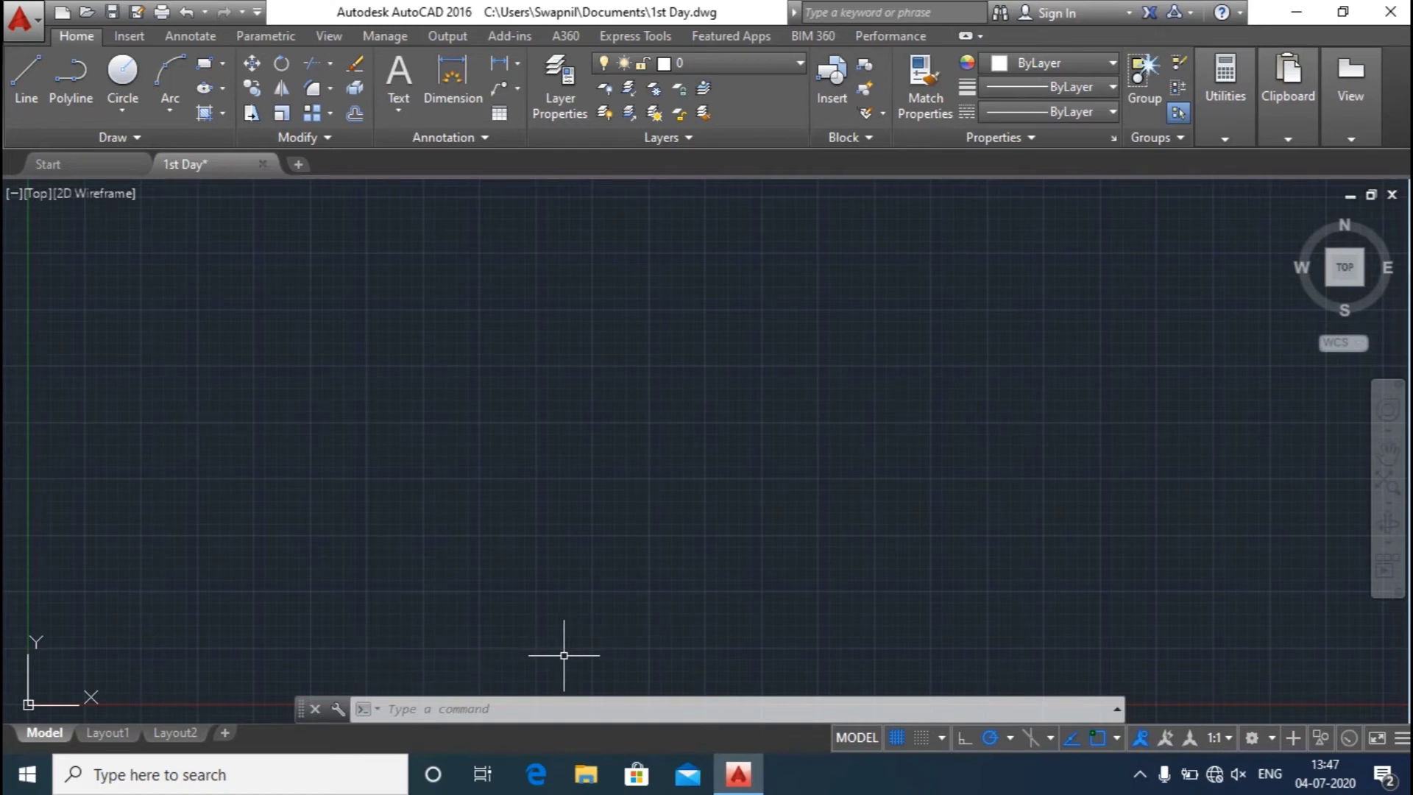
text(UN)
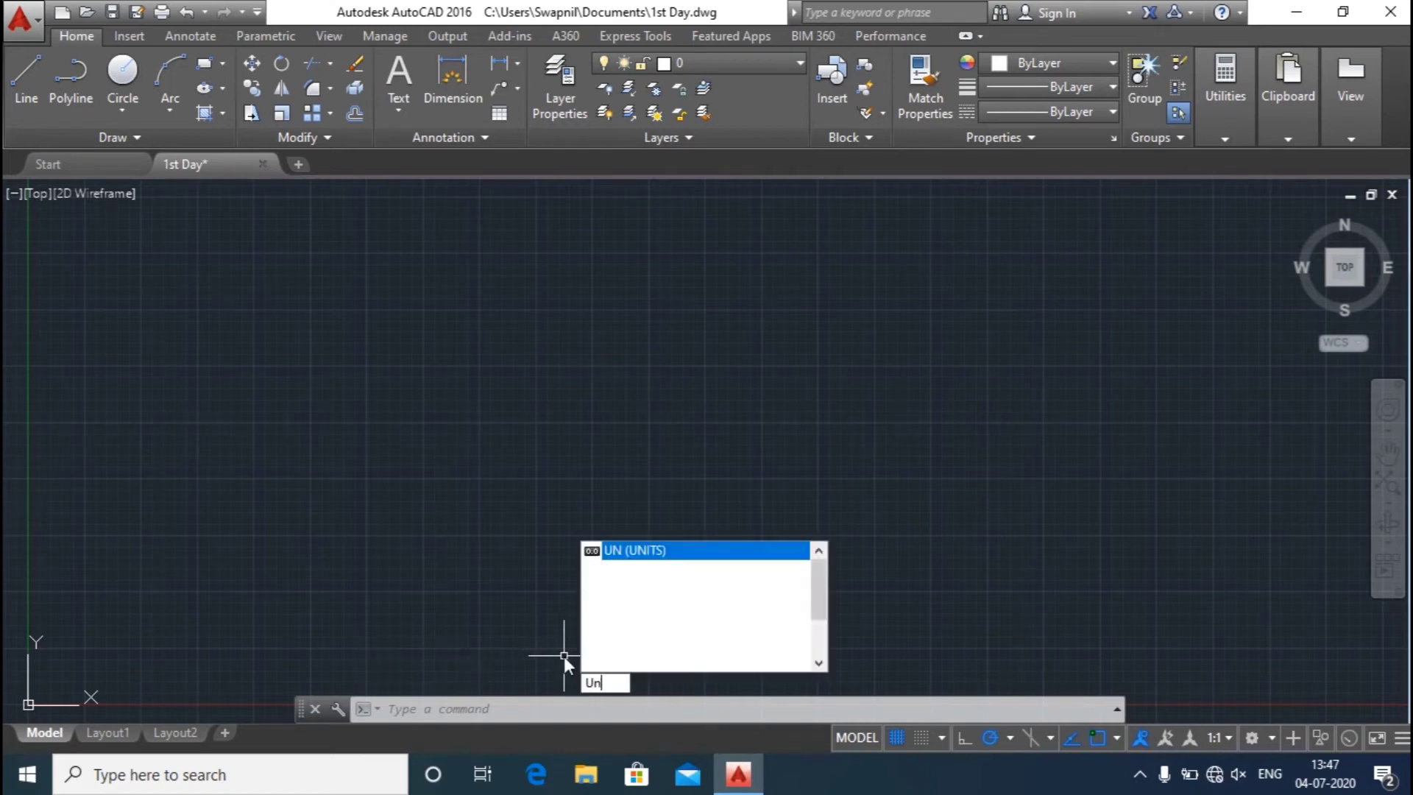
key(Return)
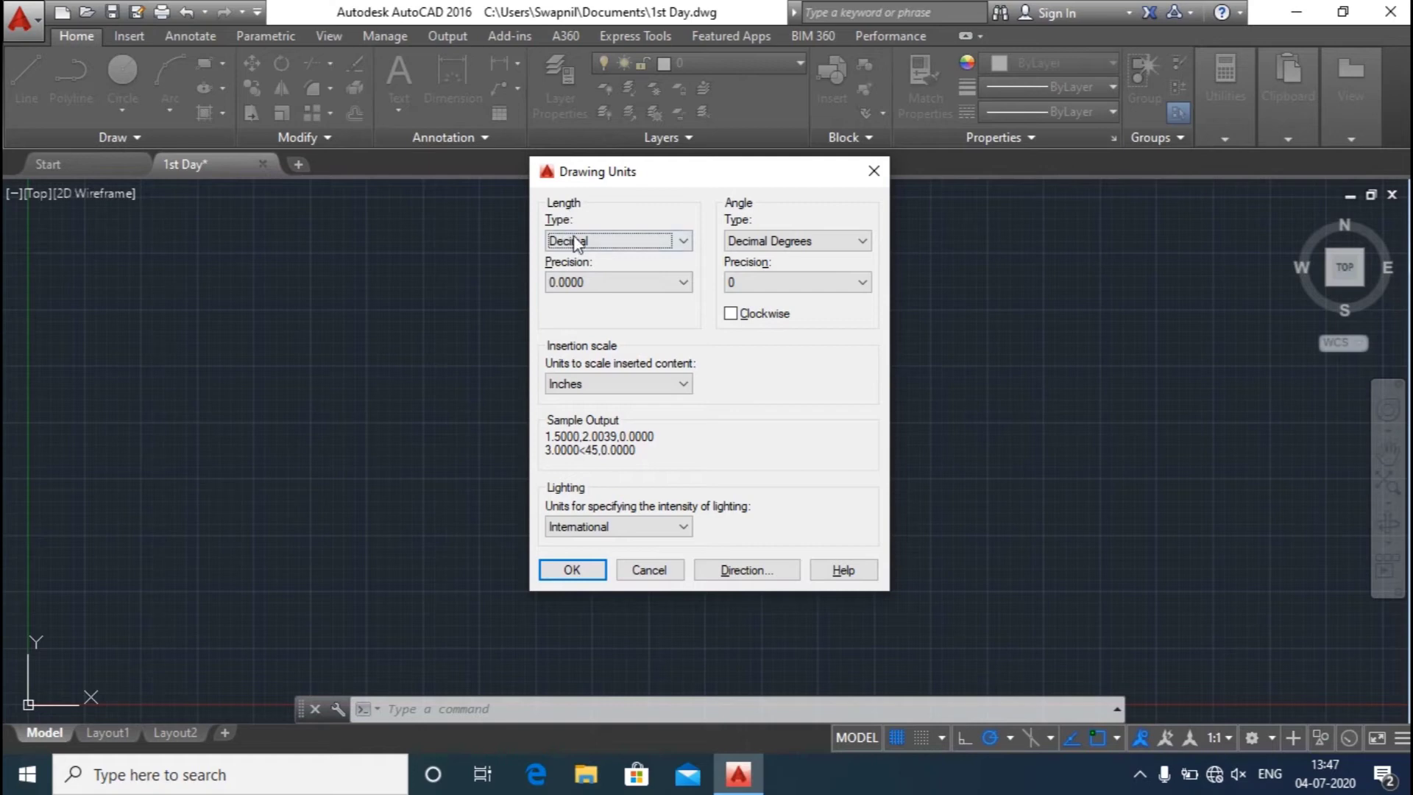
click(578, 240)
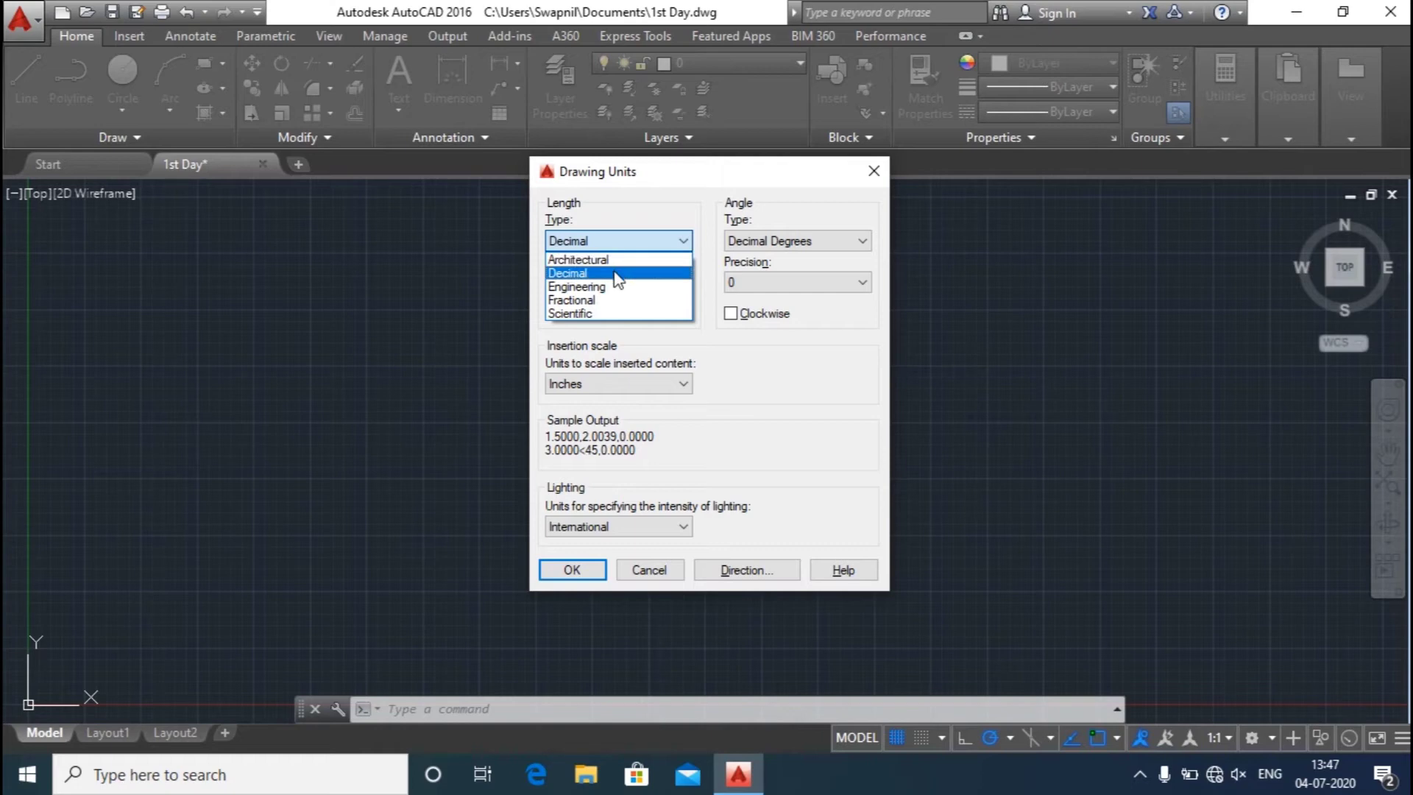
click(615, 272)
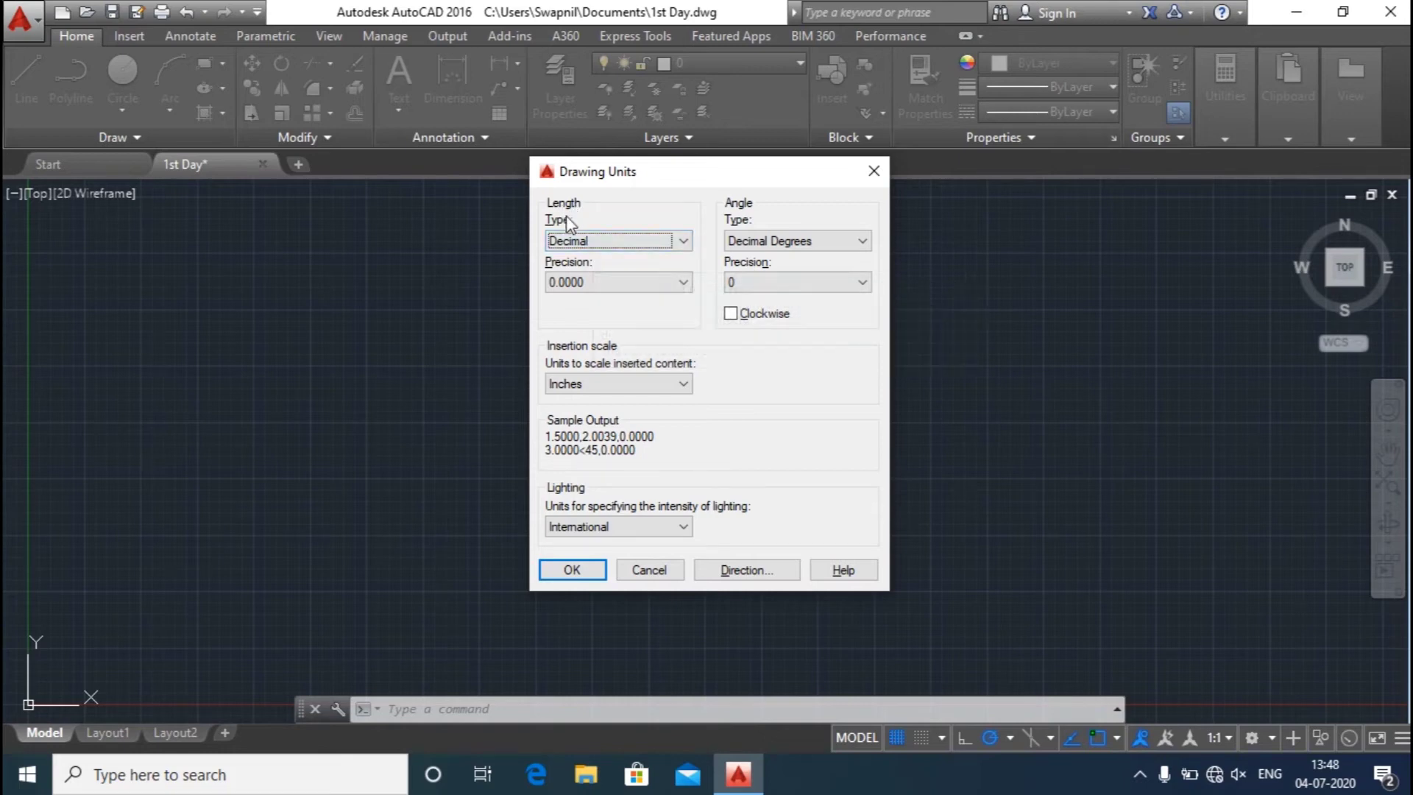
click(634, 284)
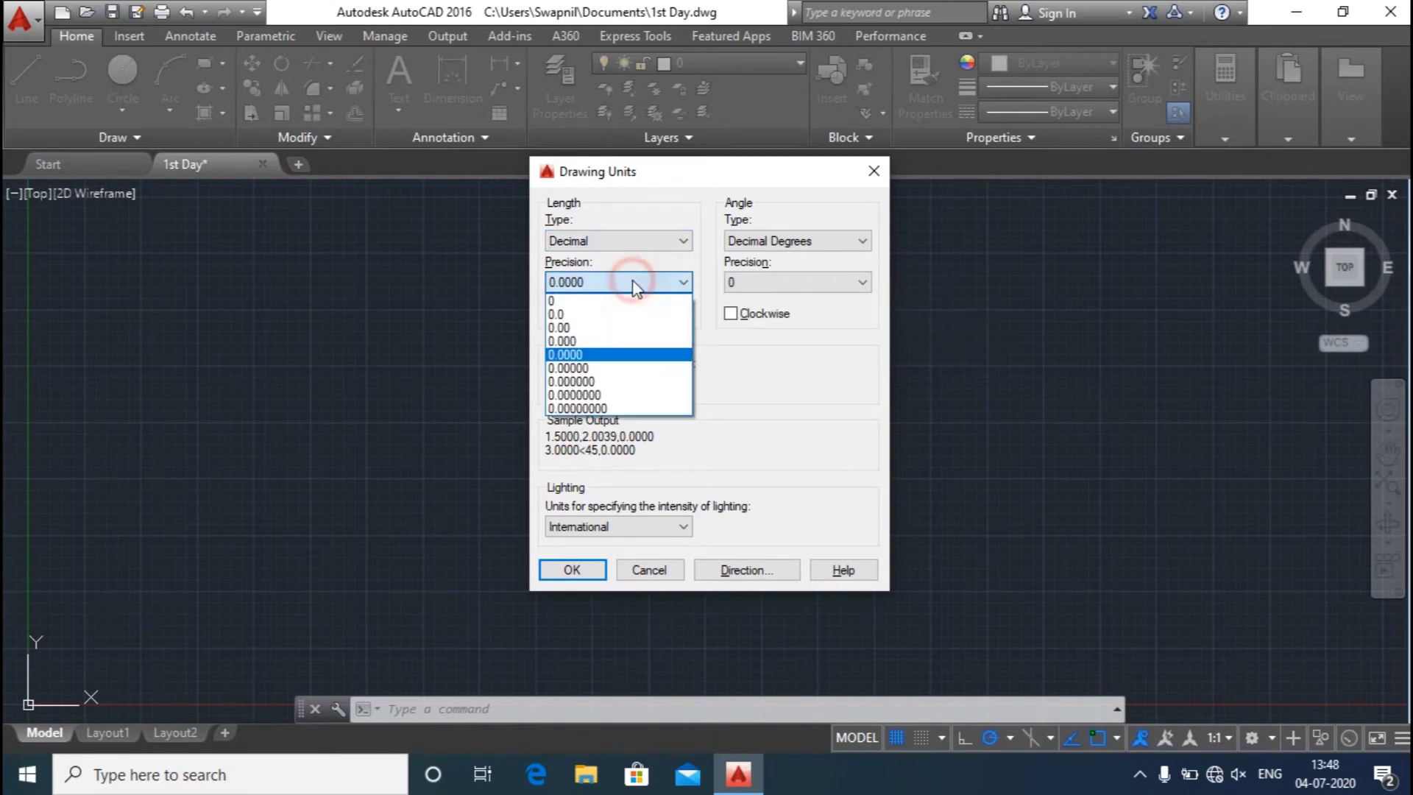
- Set length precision to 0.00 and review the insertion scale unit options
click(602, 328)
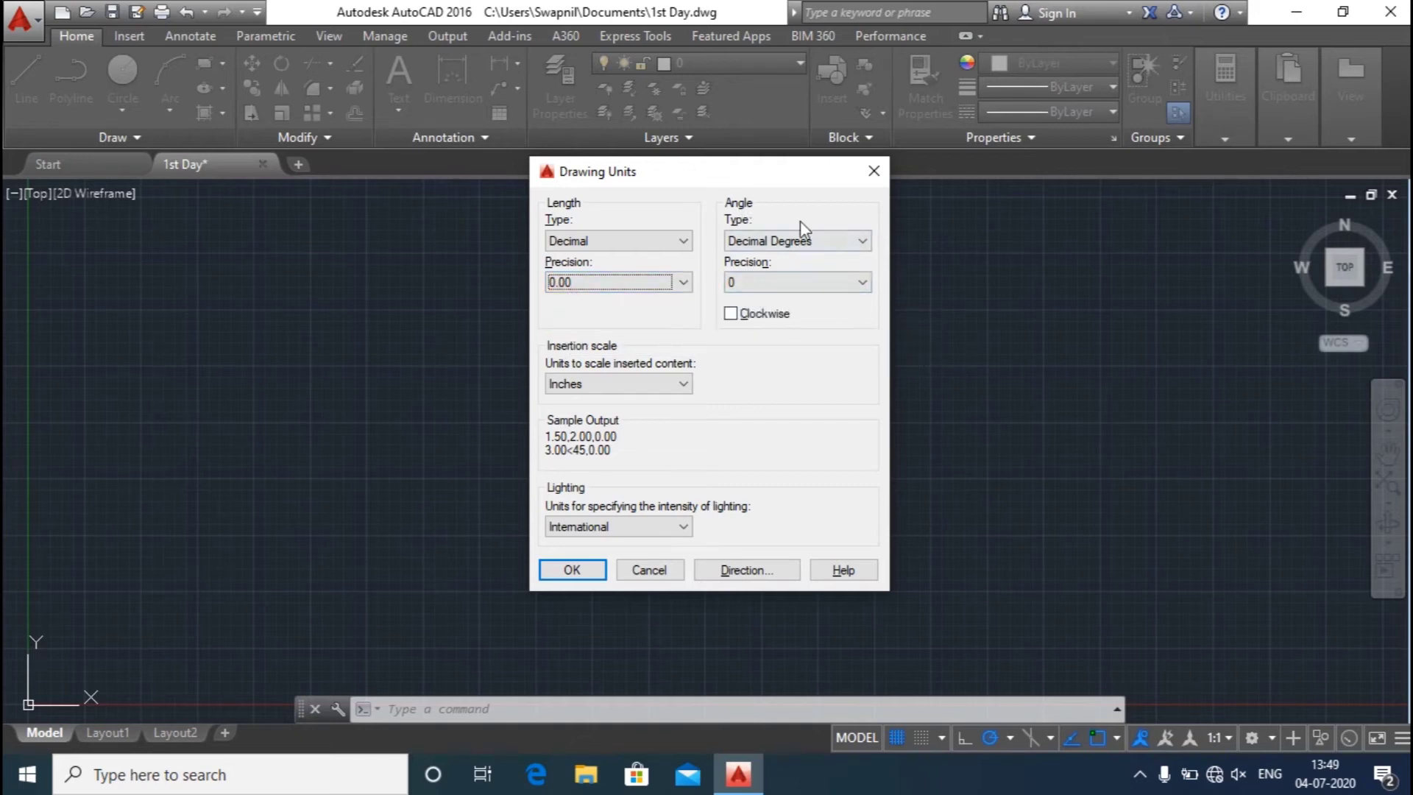
click(638, 383)
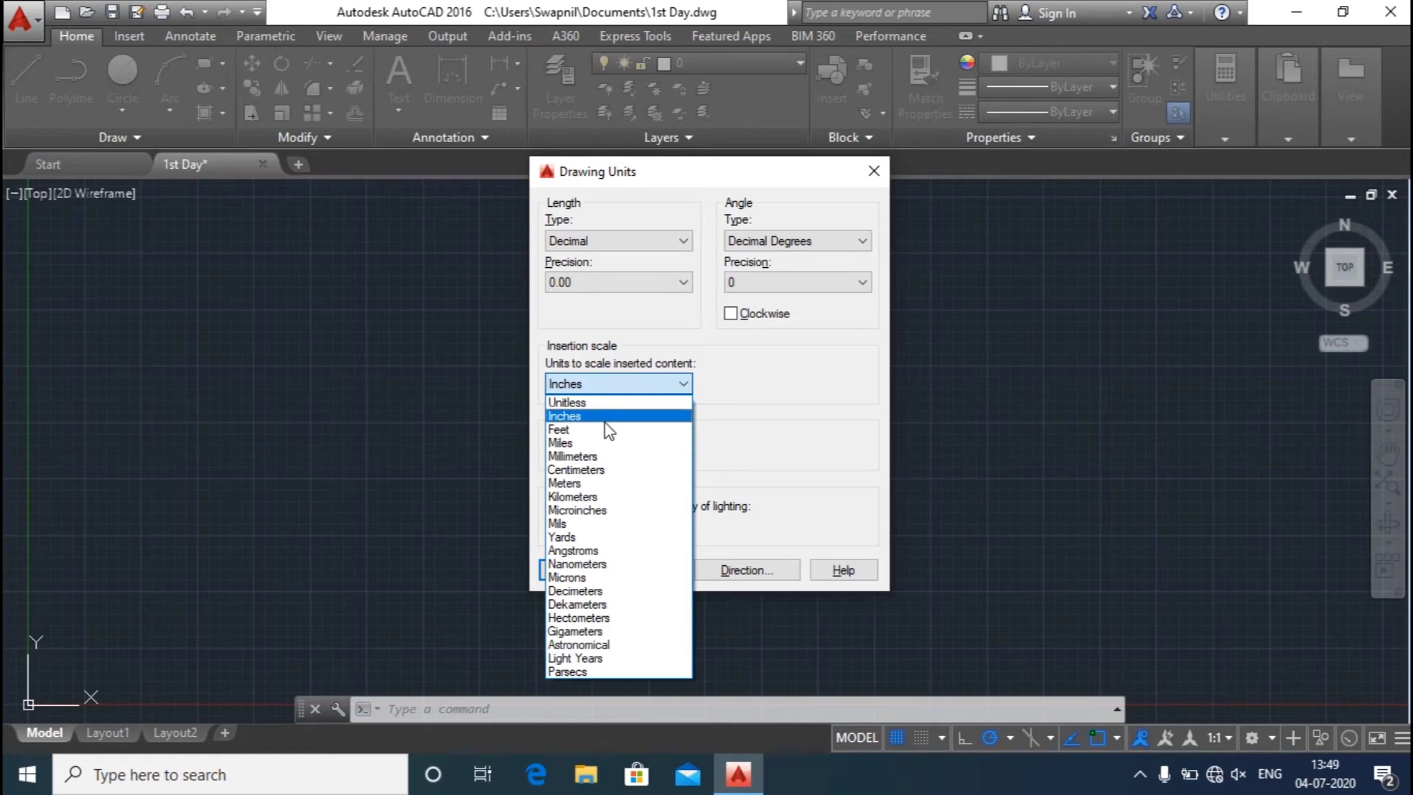
- Settle on Decimal lengths, 0 precision and Millimeters insertion scale, and apply the units
click(645, 244)
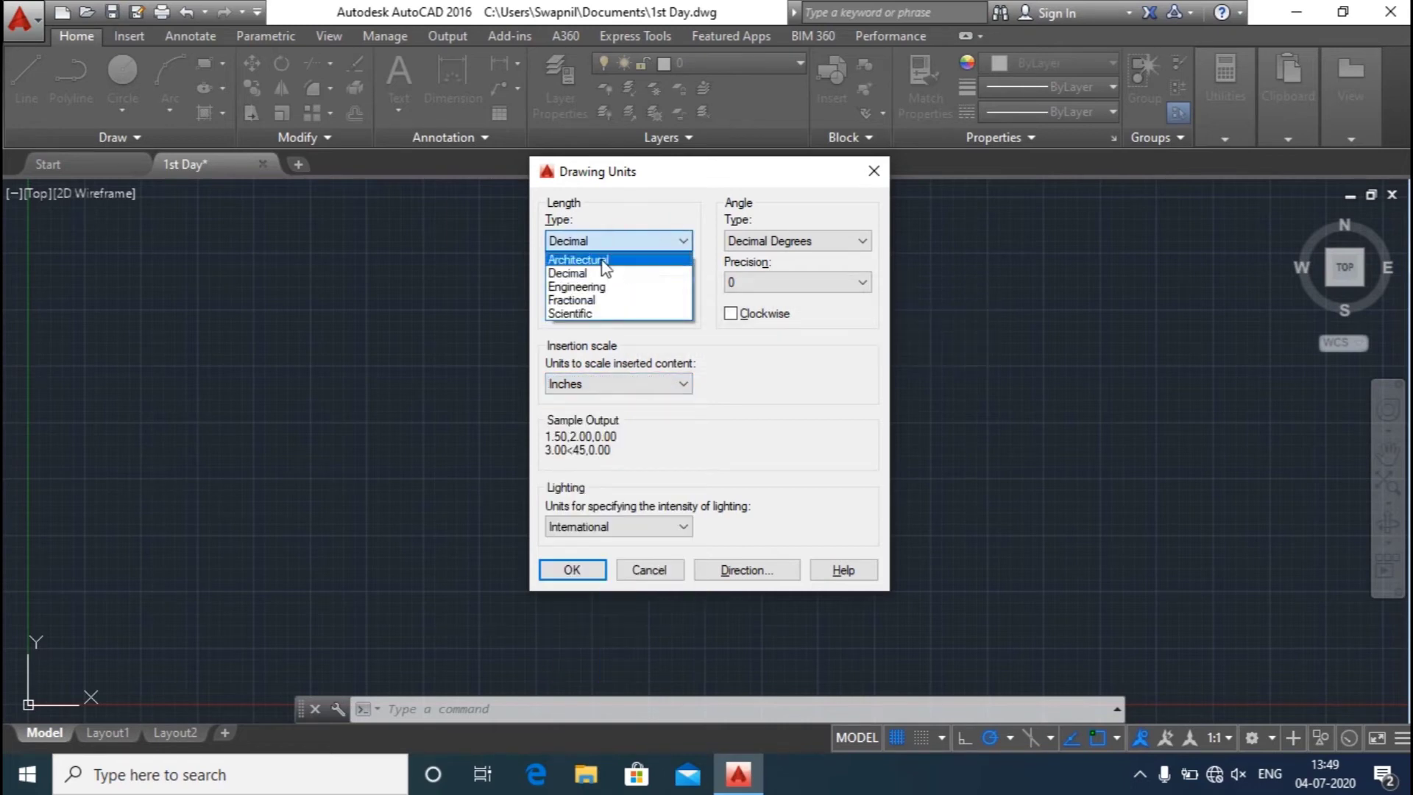
click(628, 259)
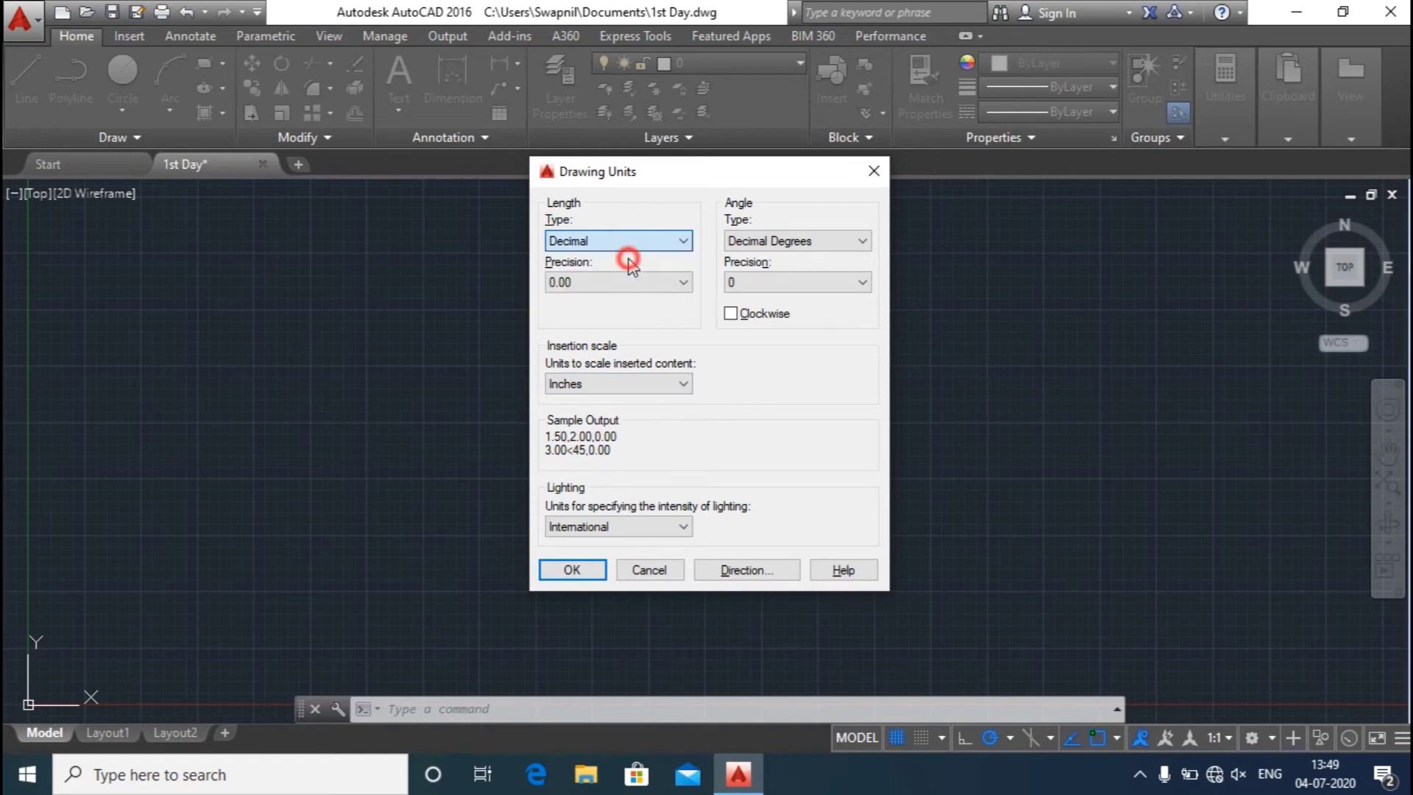
click(624, 284)
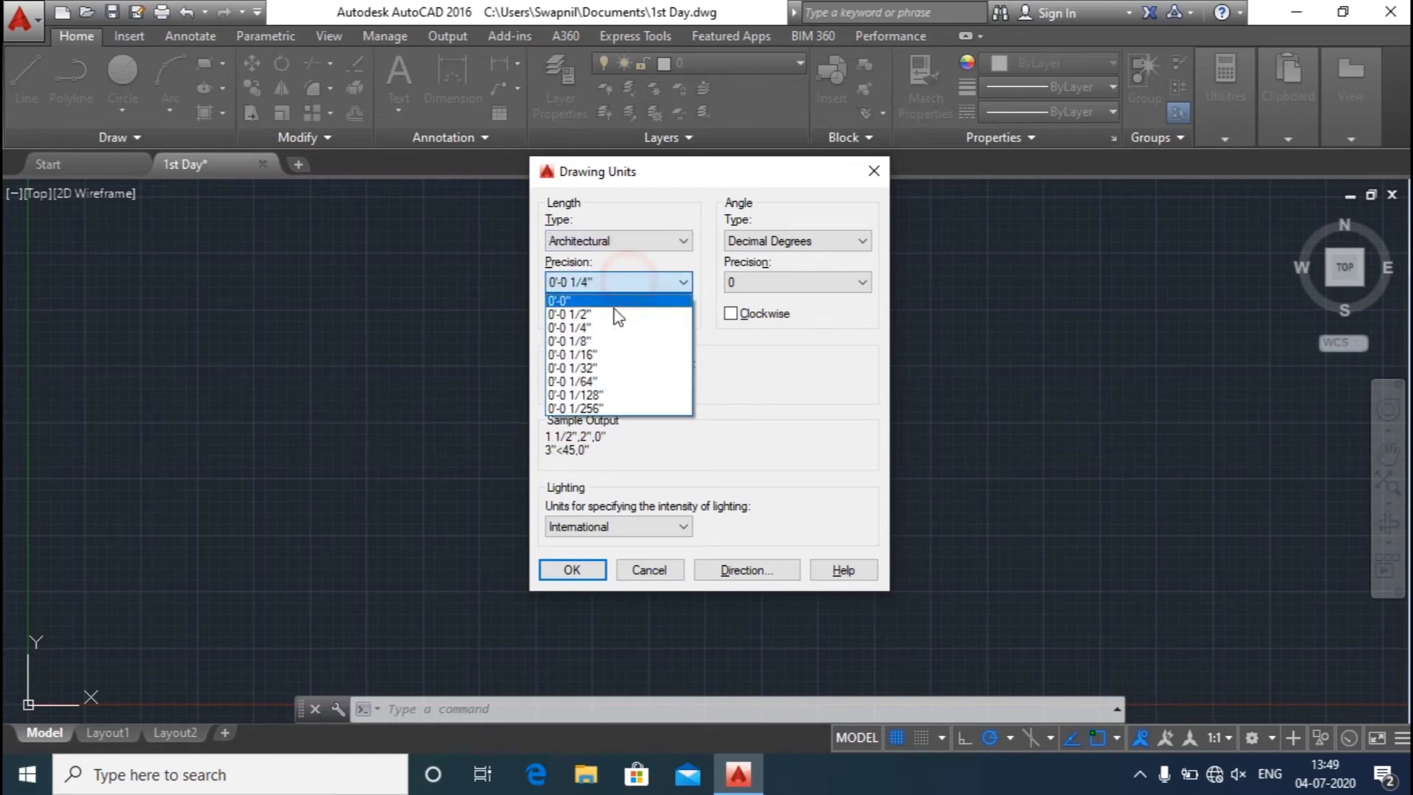
click(603, 303)
click(611, 385)
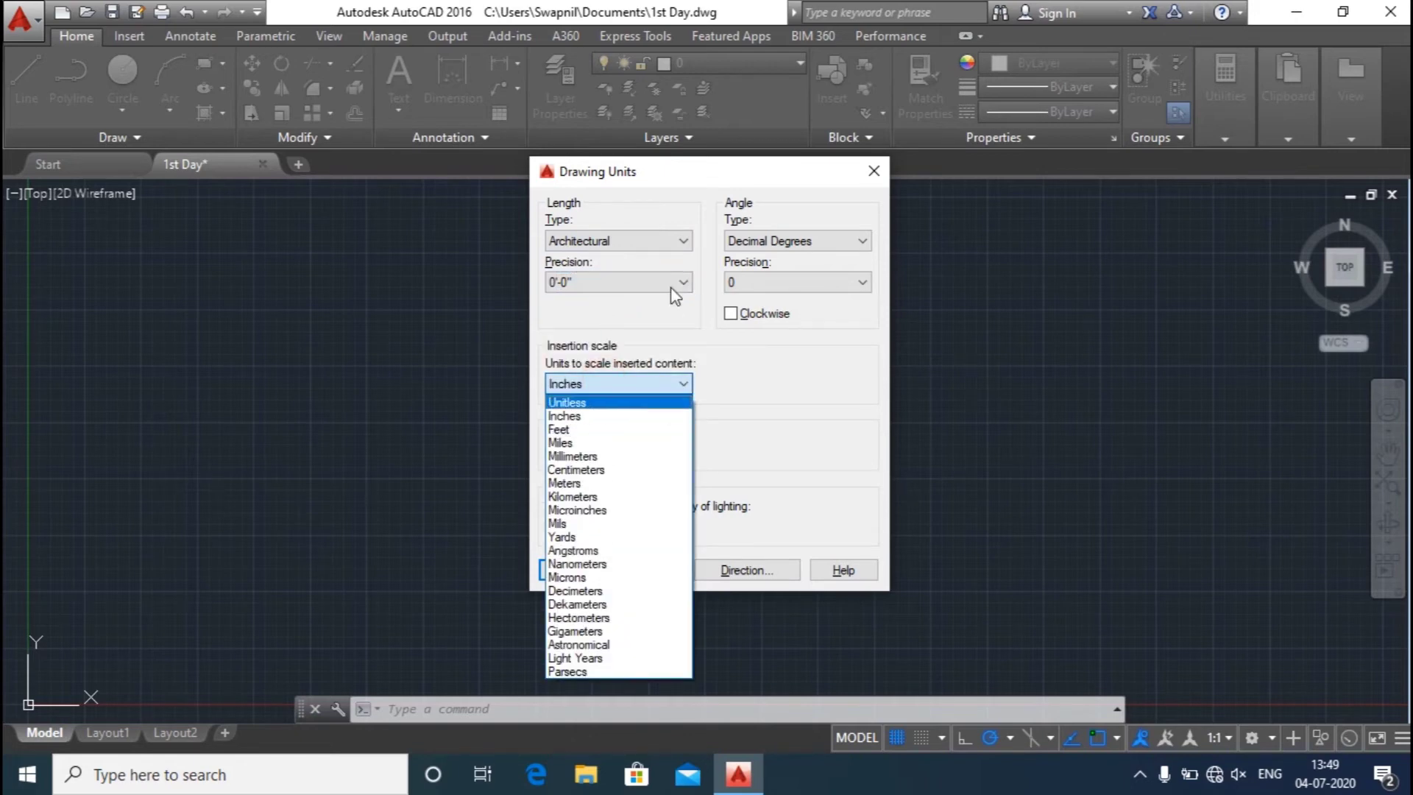
click(632, 244)
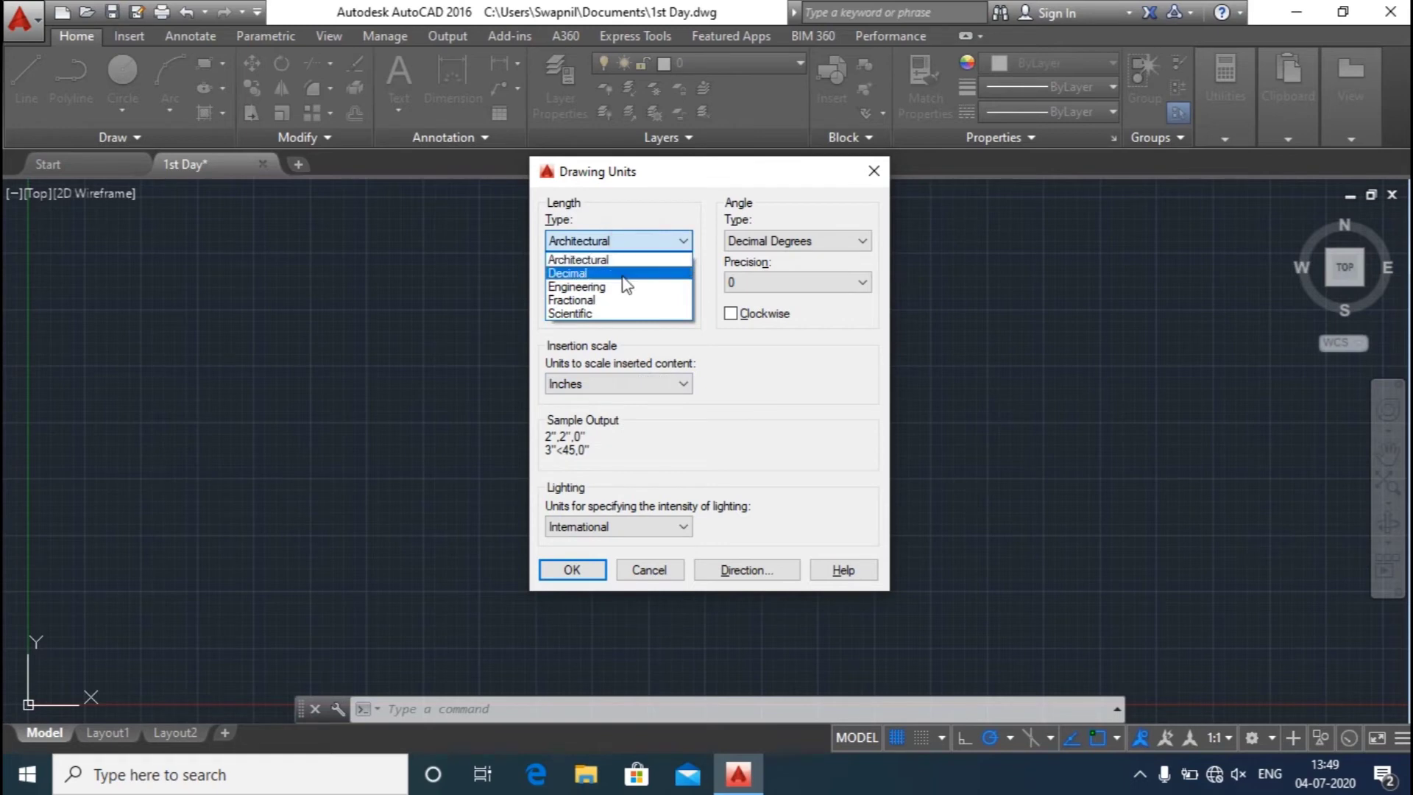
click(622, 273)
click(617, 386)
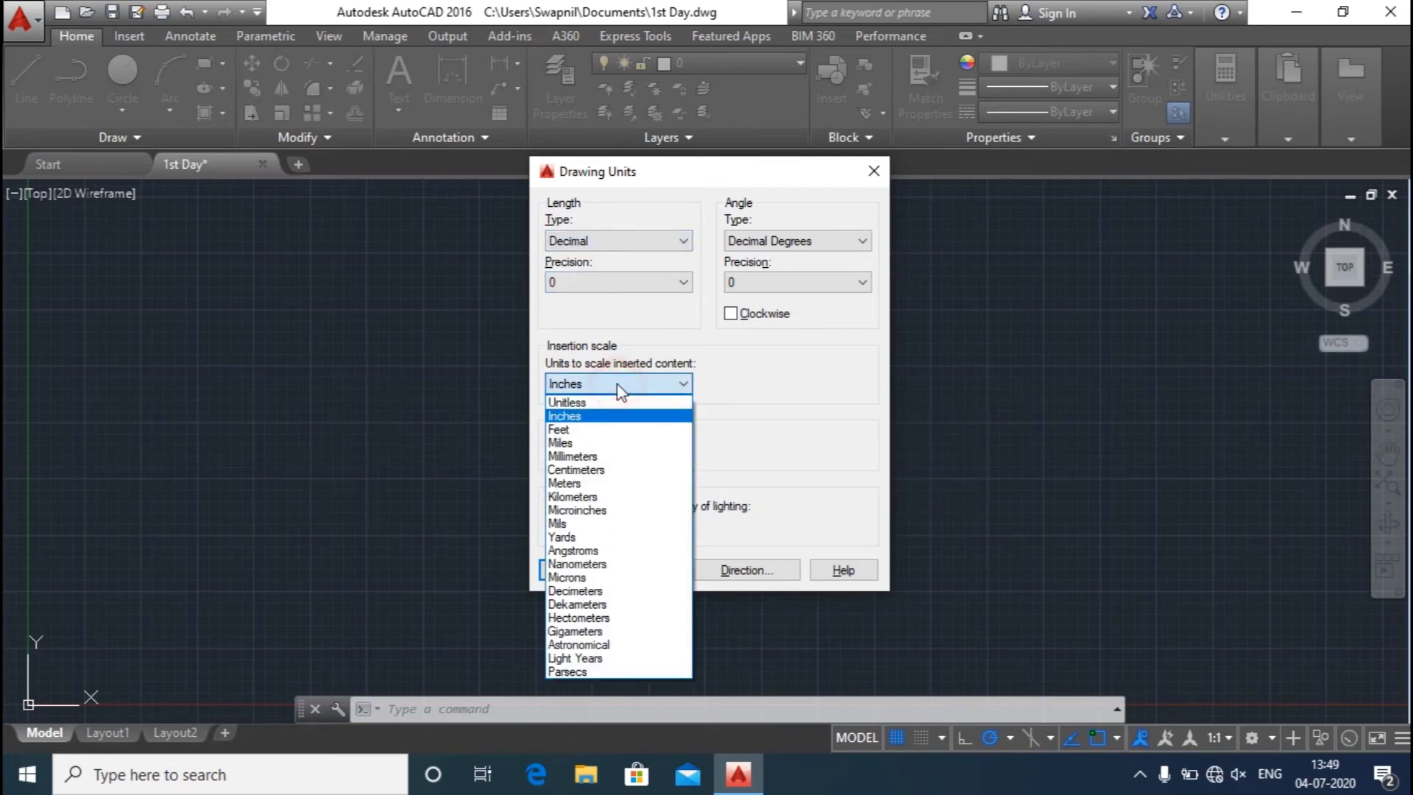
click(599, 455)
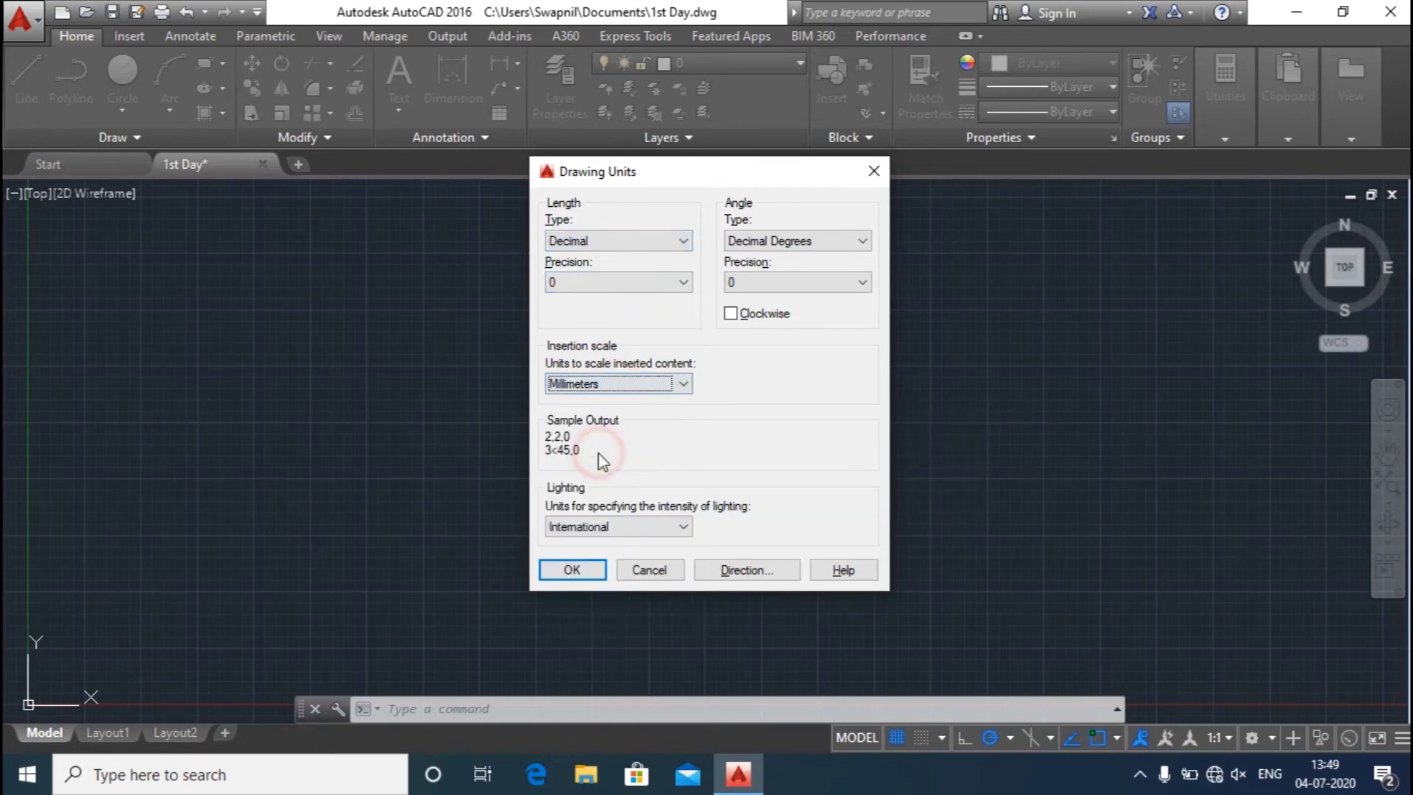
click(573, 571)
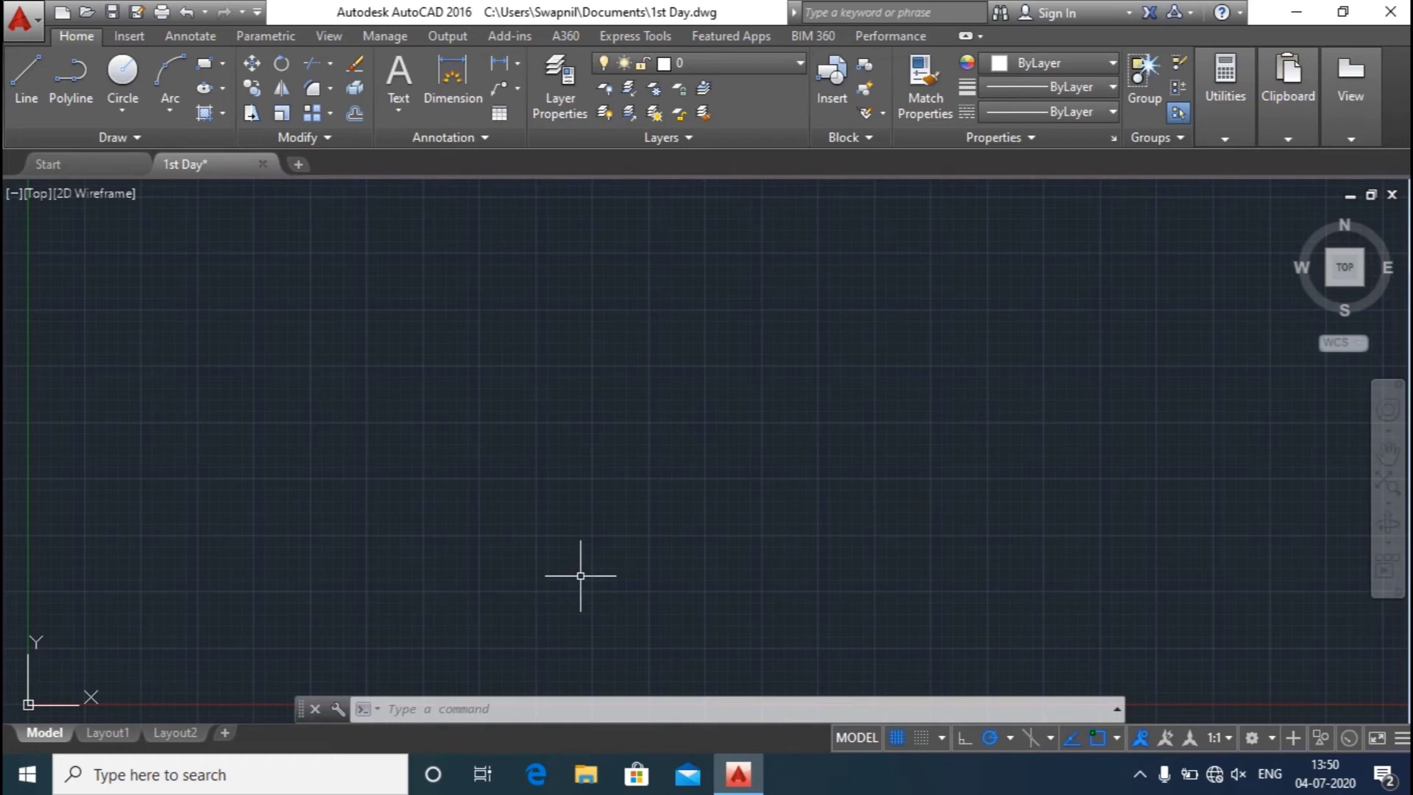
- Run LIMITS and cancel it without changing the drawing limits
text(LIMITS)
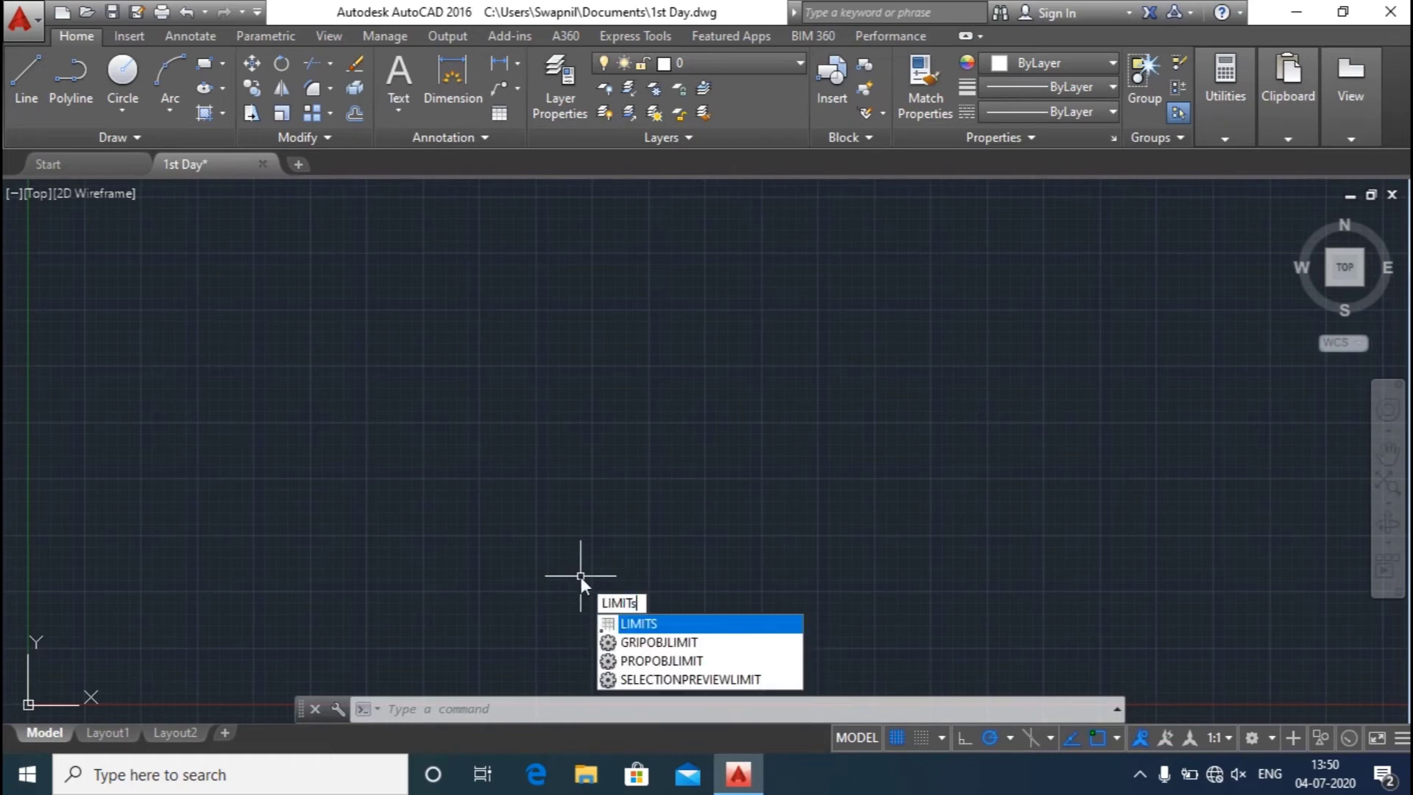
key(Return)
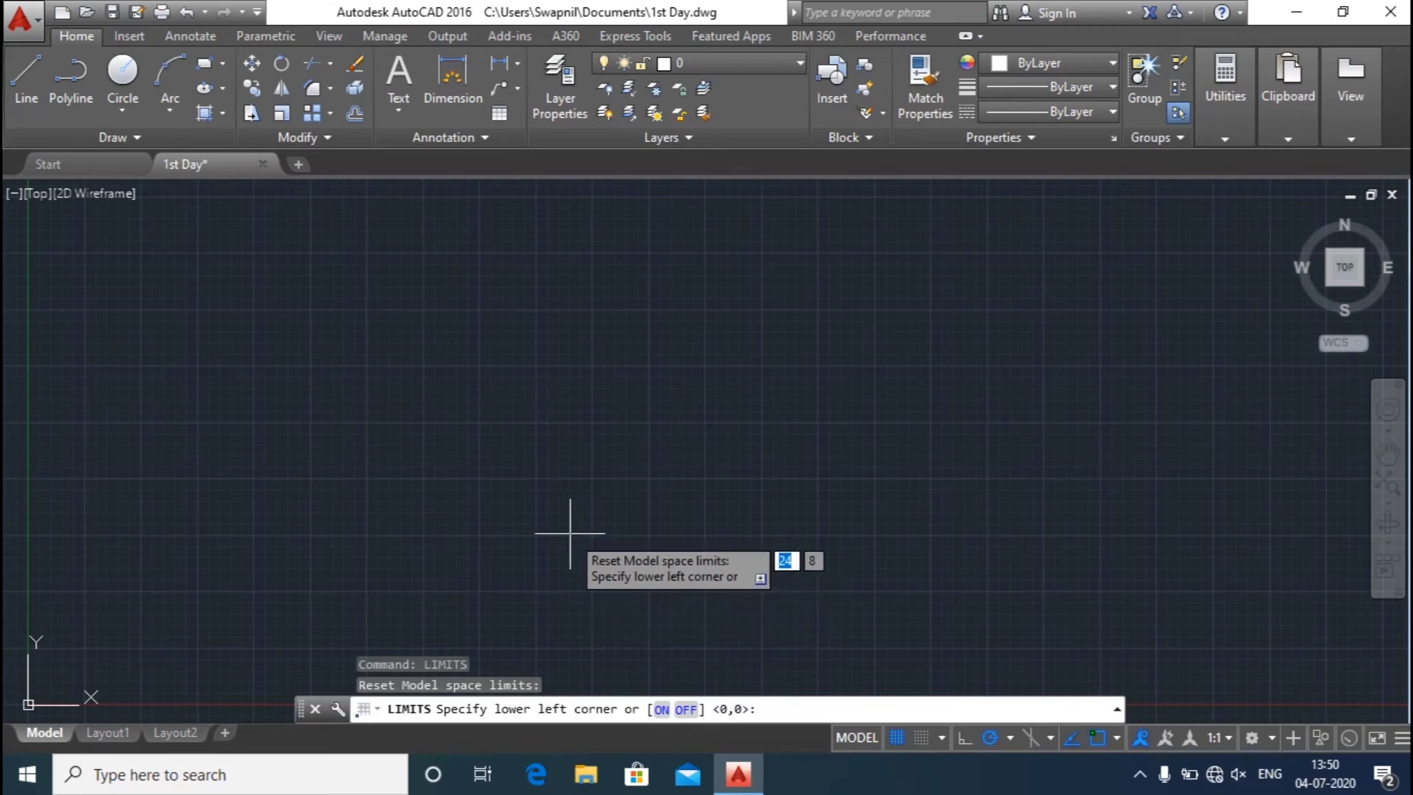
key(Escape)
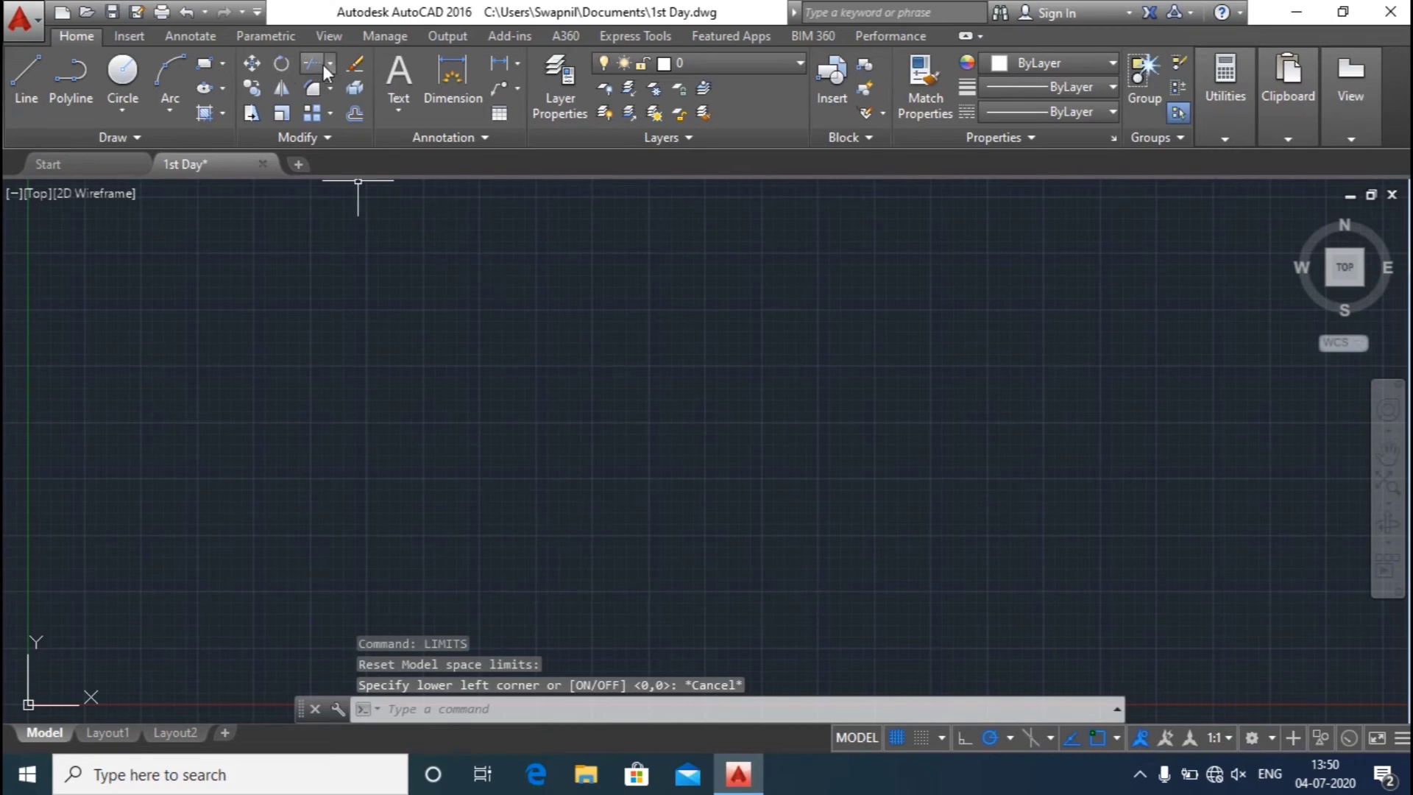
- Draw a 10-unit vertical line and a longer horizontal line crossing it
click(23, 70)
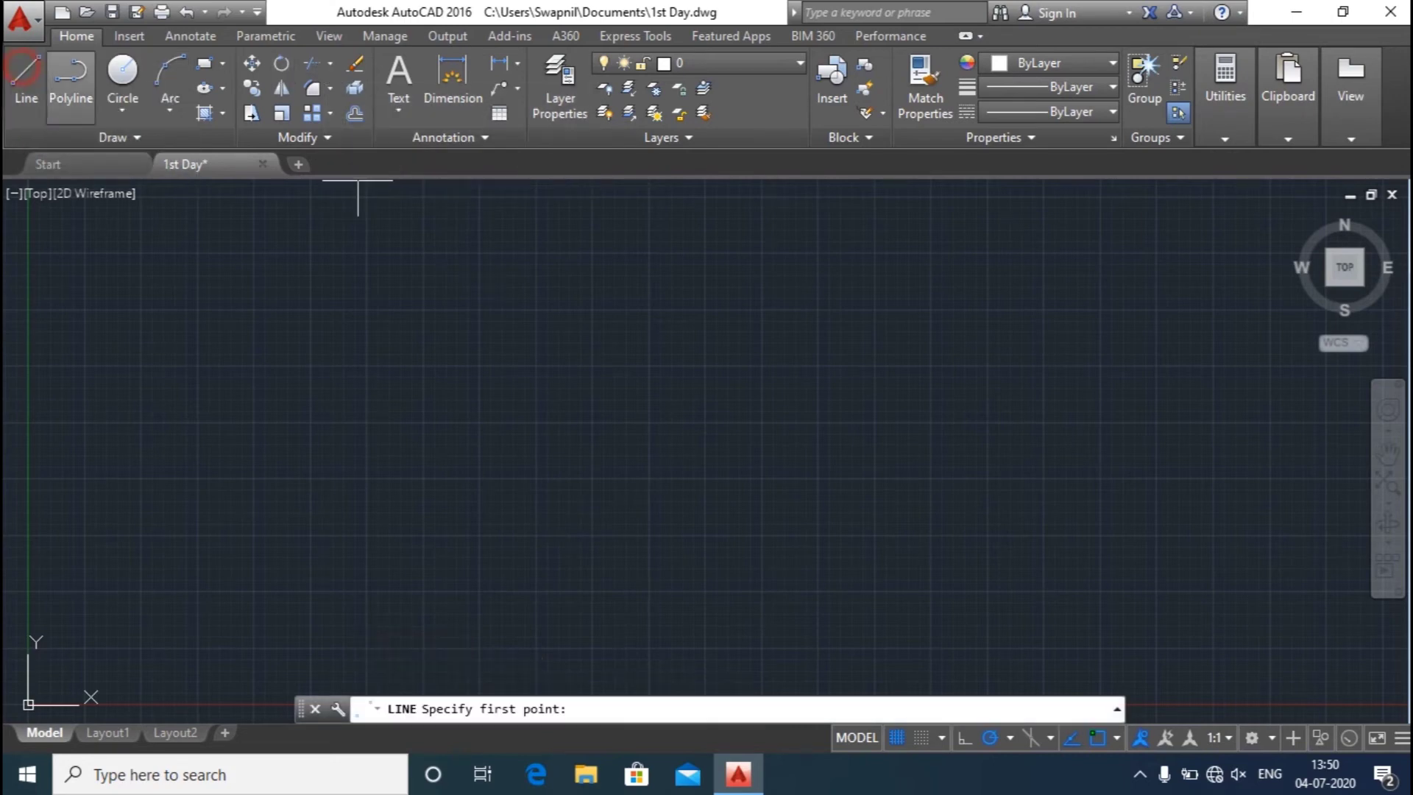
click(982, 338)
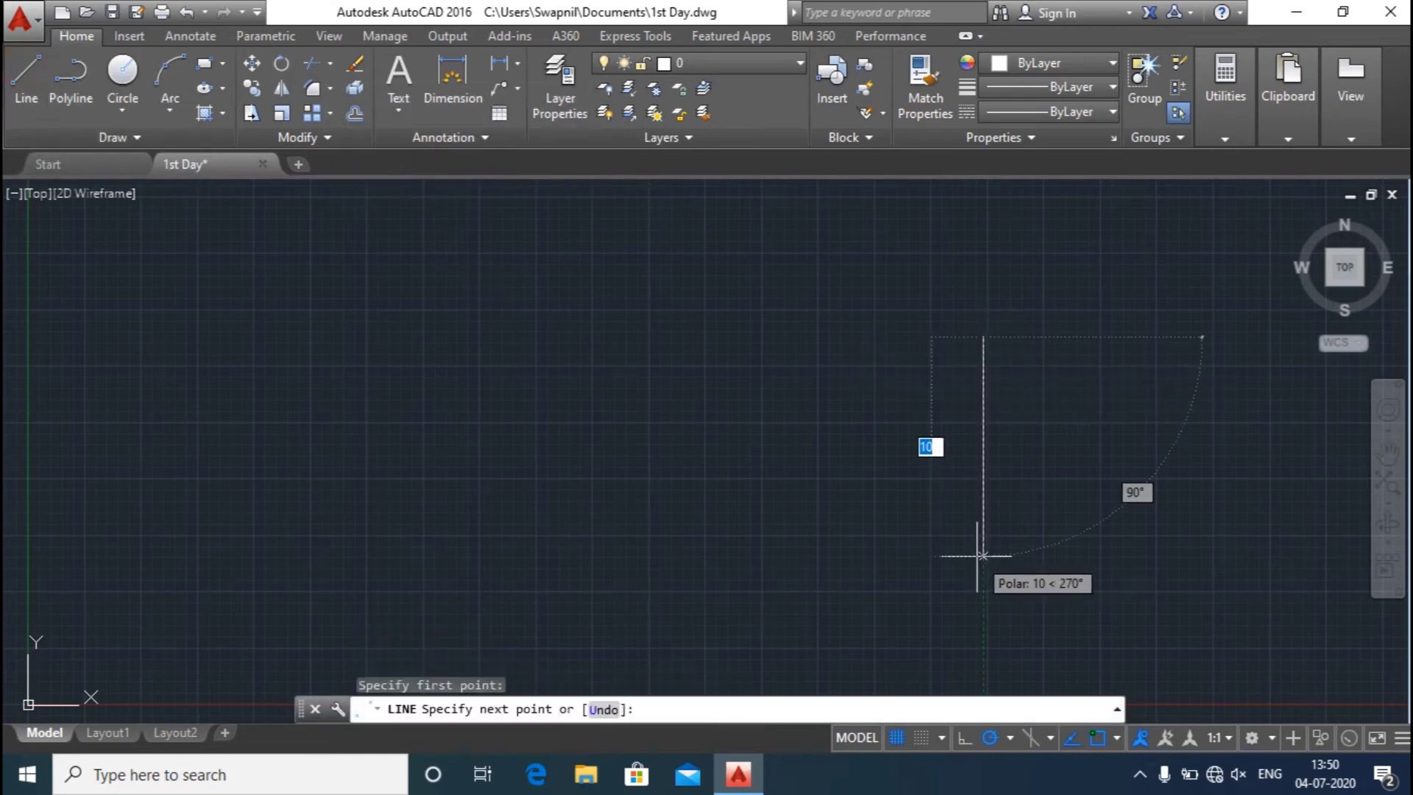
key(Return)
key(Return)
key(Return)
click(894, 450)
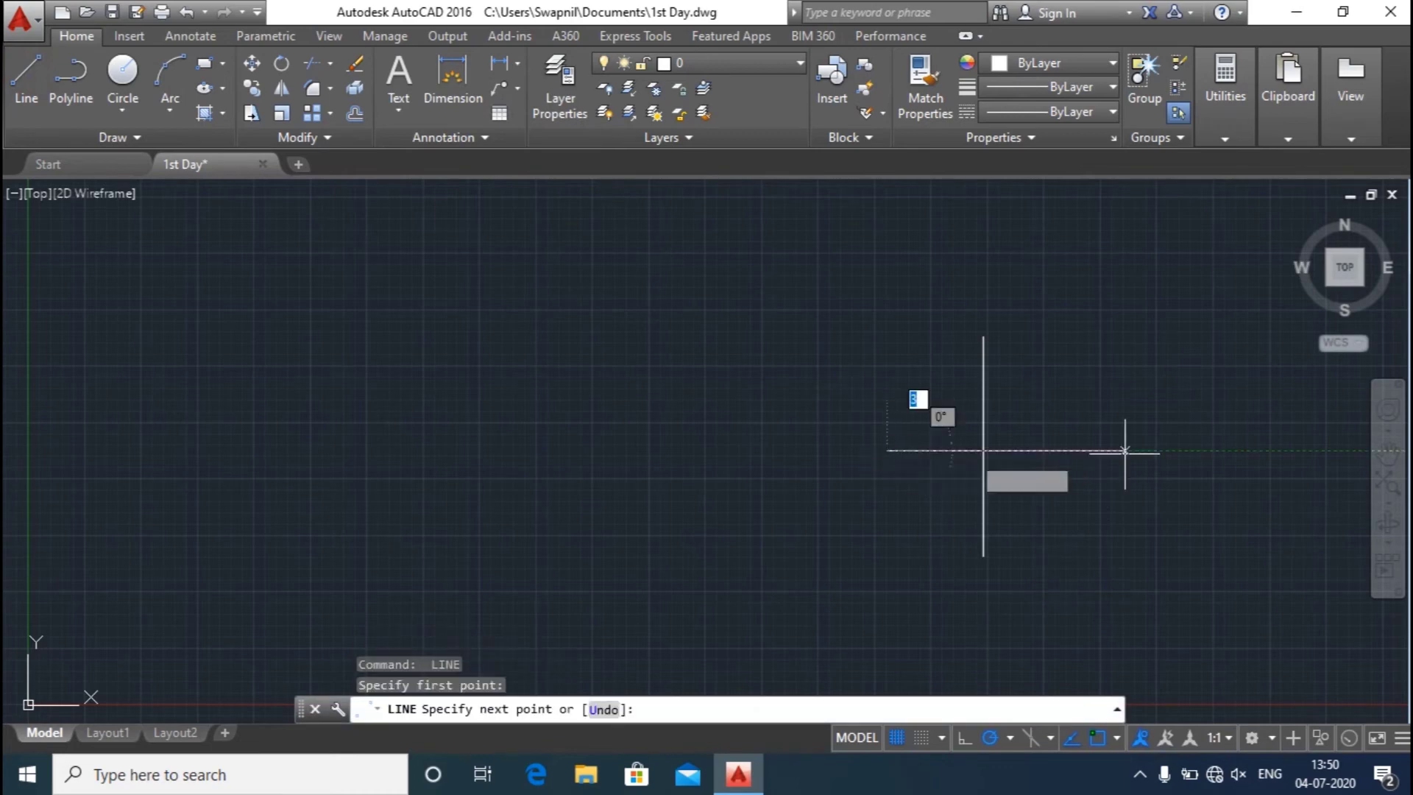
click(1154, 450)
key(Escape)
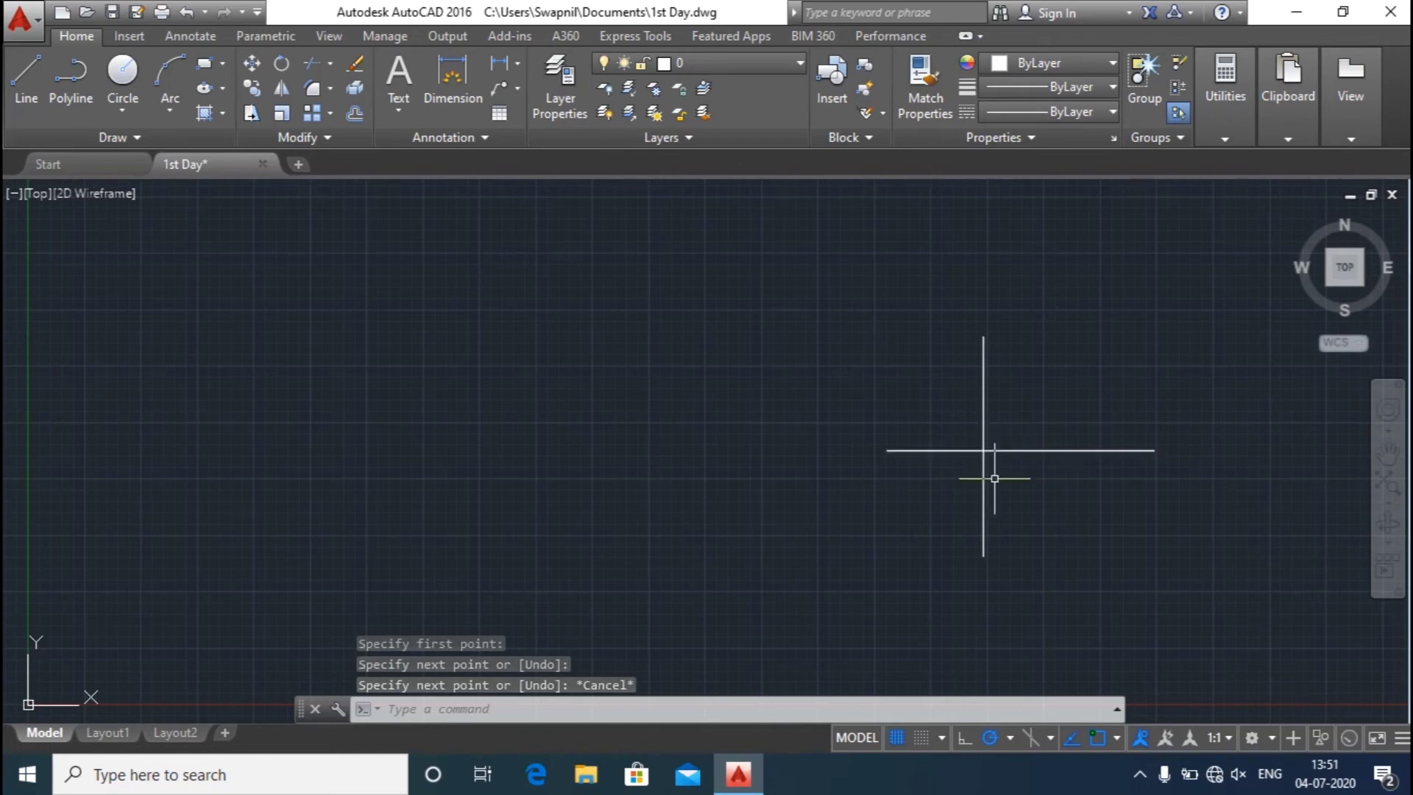
click(398, 74)
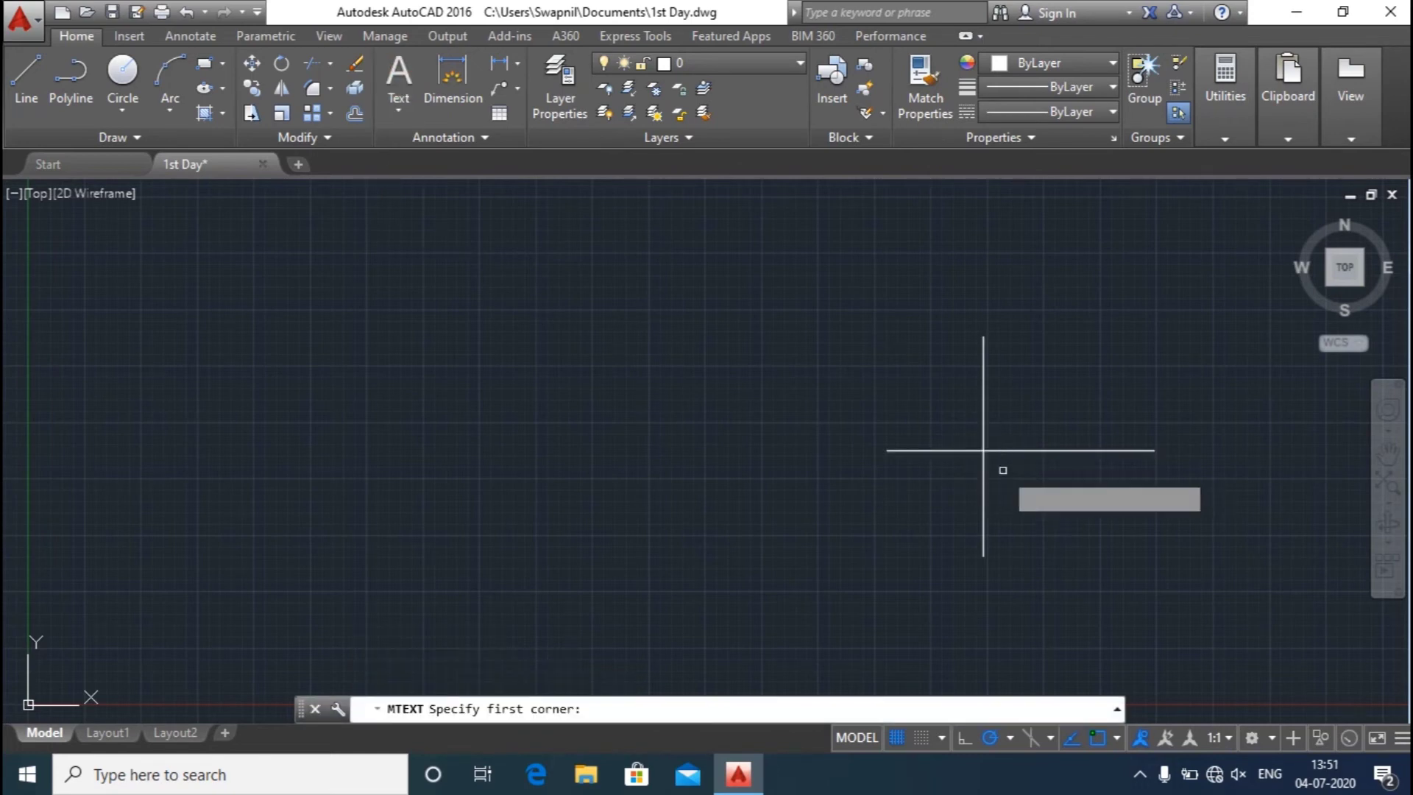
- Add a multiline text label reading '0,0' just below-right of the lines' intersection
click(983, 450)
click(984, 451)
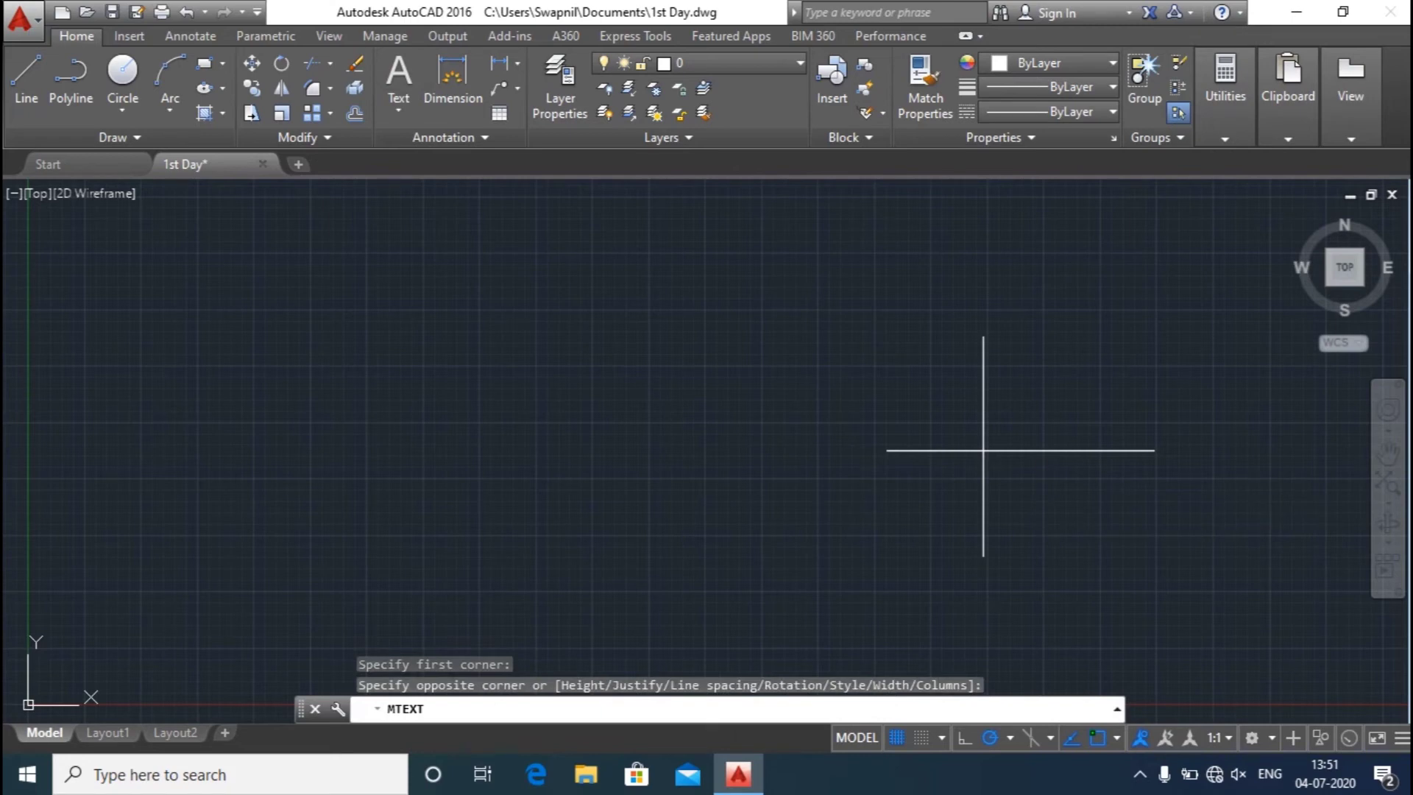
text(0,0)
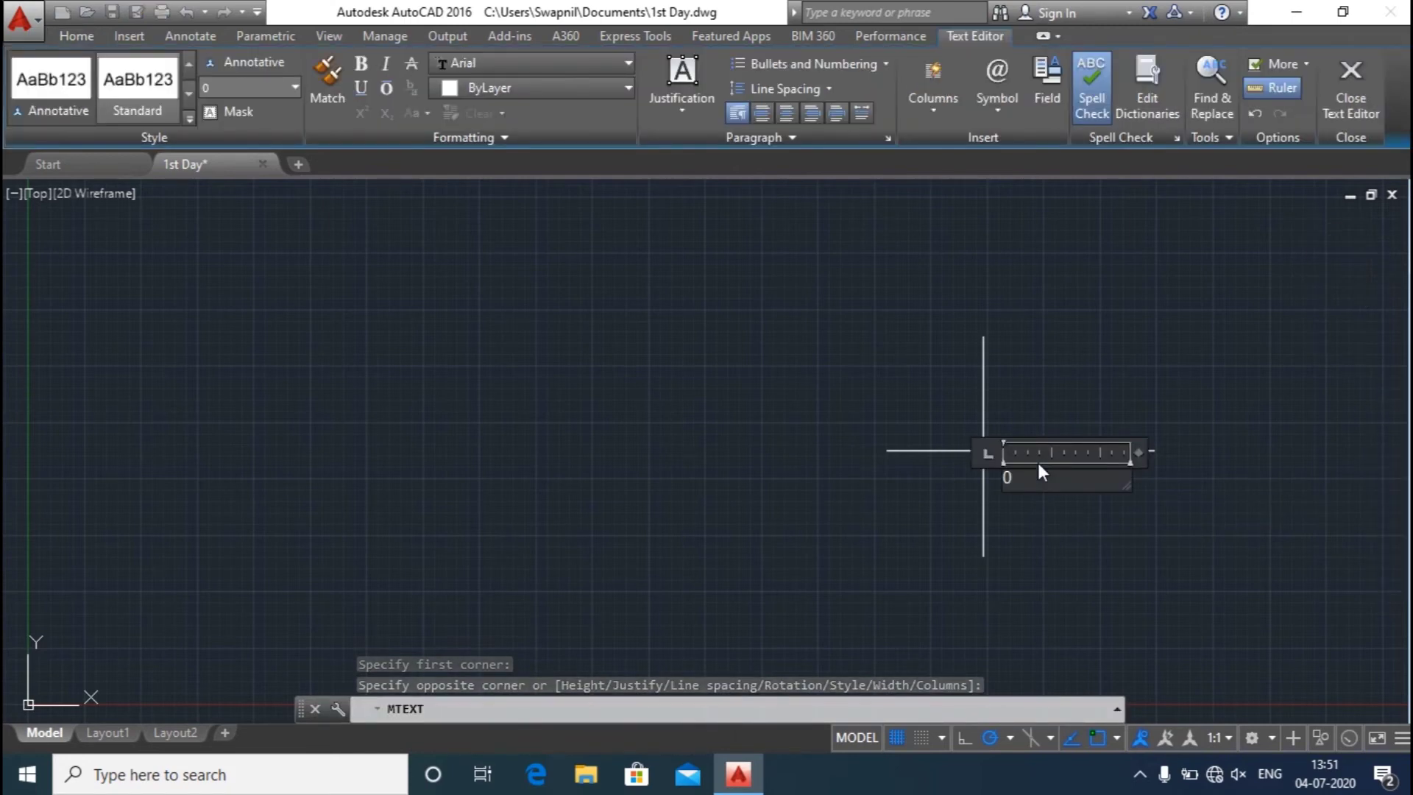
click(1047, 520)
scroll(1013, 467, up, 3)
scroll(978, 489, down, 2)
scroll(940, 451, up, 1)
scroll(940, 451, up, 3)
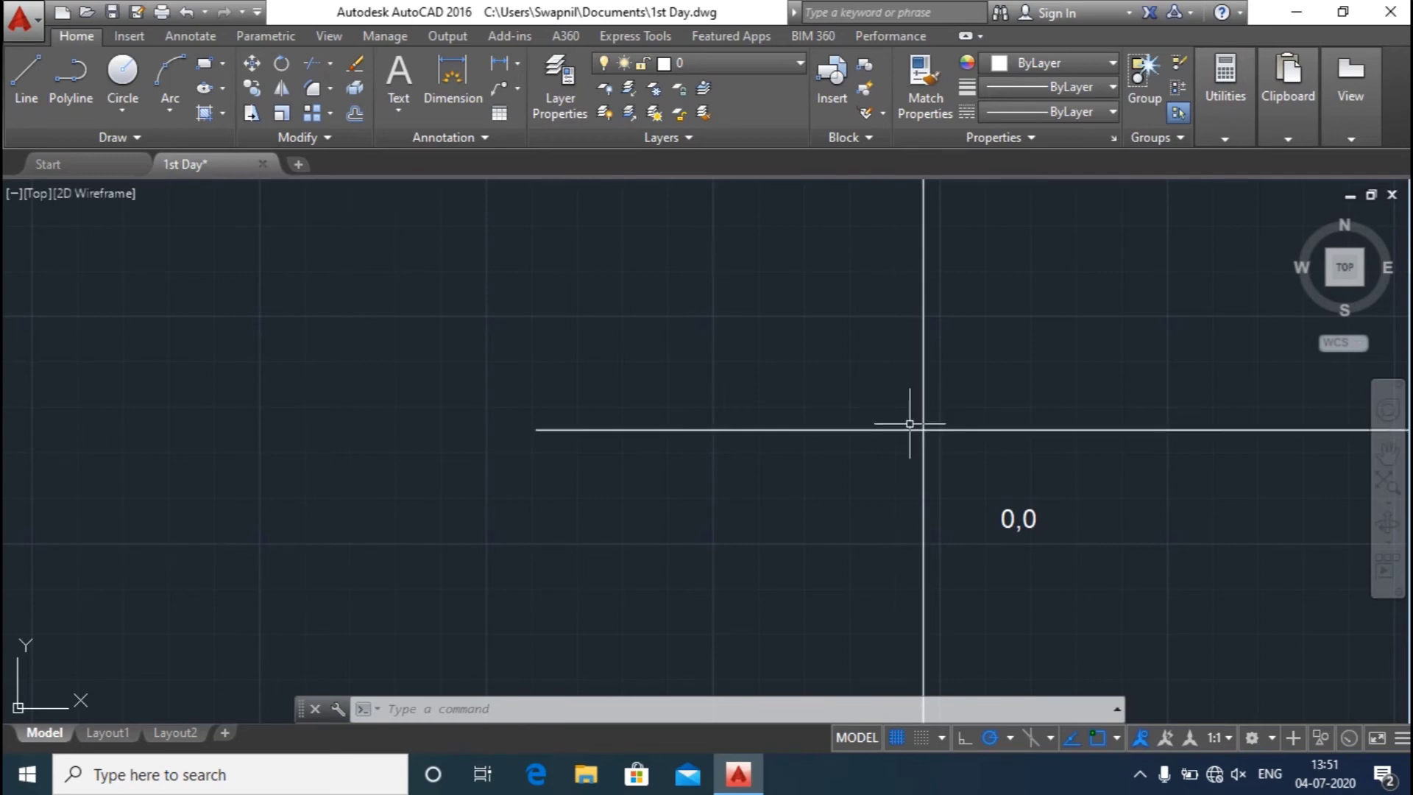
- Zoom out until the crossing lines, their 0,0 label, the grid and the UCS icon show
scroll(838, 493, up, 4)
scroll(838, 493, up, 2)
scroll(874, 514, up, 2)
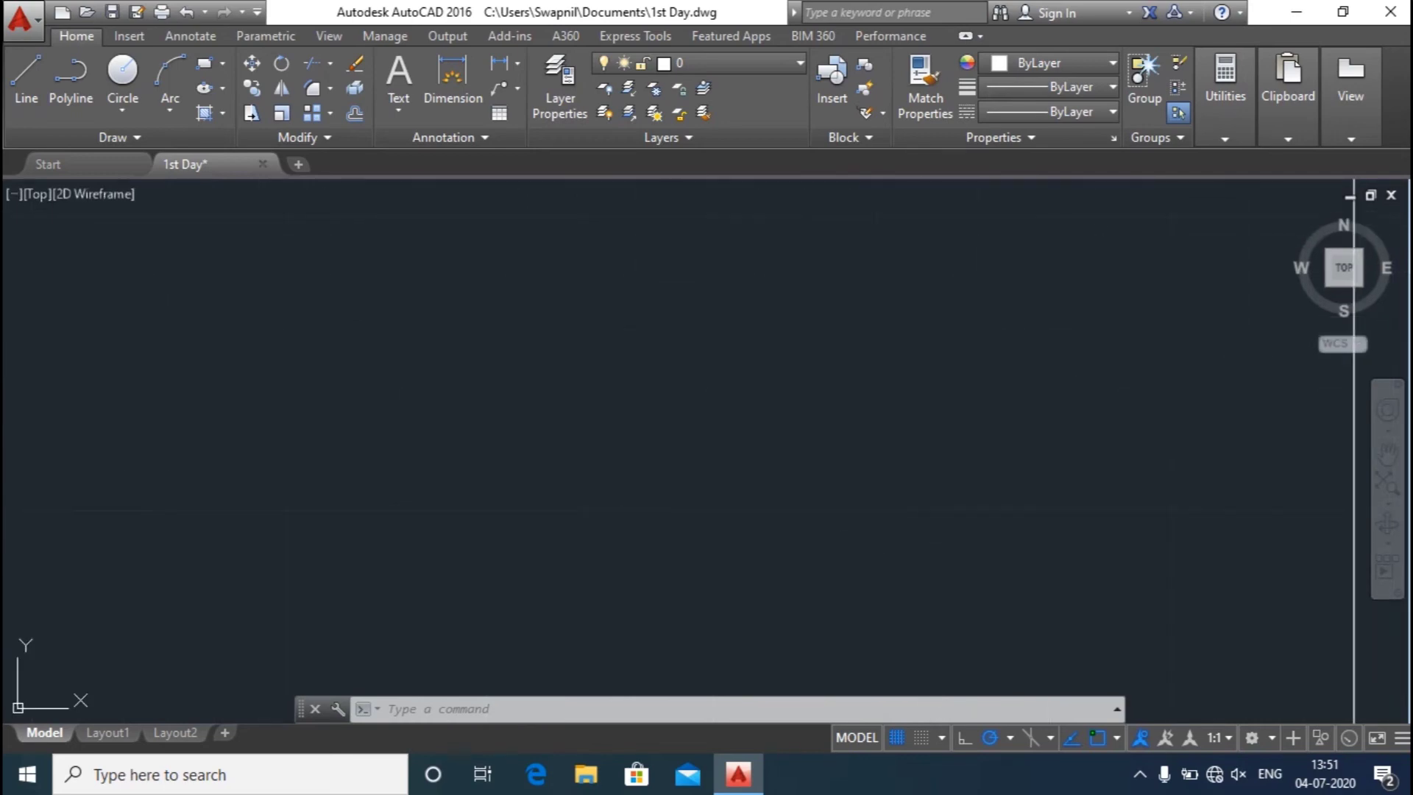
scroll(930, 544, down, 8)
scroll(1119, 463, down, 2)
scroll(1151, 442, down, 2)
scroll(1224, 391, down, 2)
click(1215, 357)
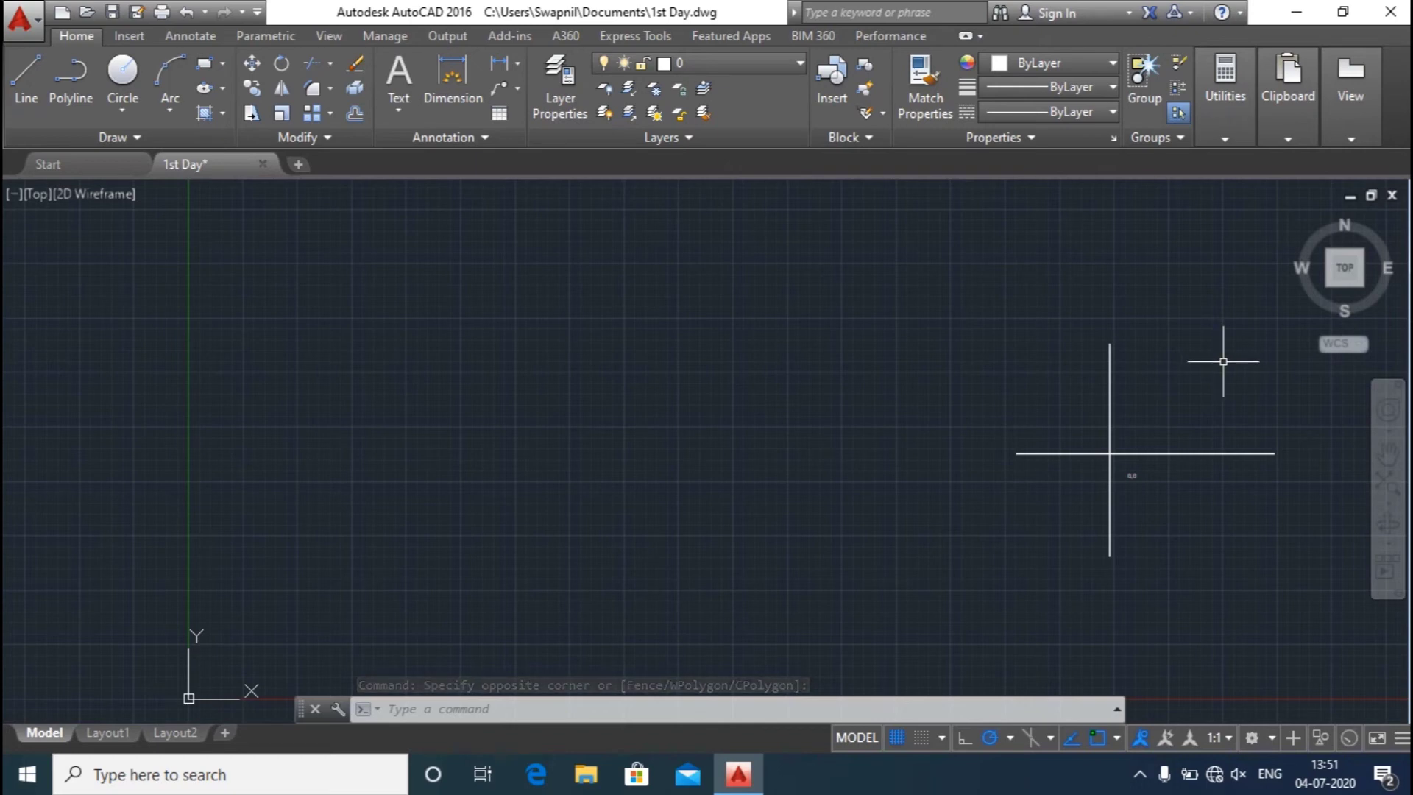
- Use LIMITS to set the lower-left corner to 0,0 and the upper-right to 10000,10000
key(Escape)
key(Escape)
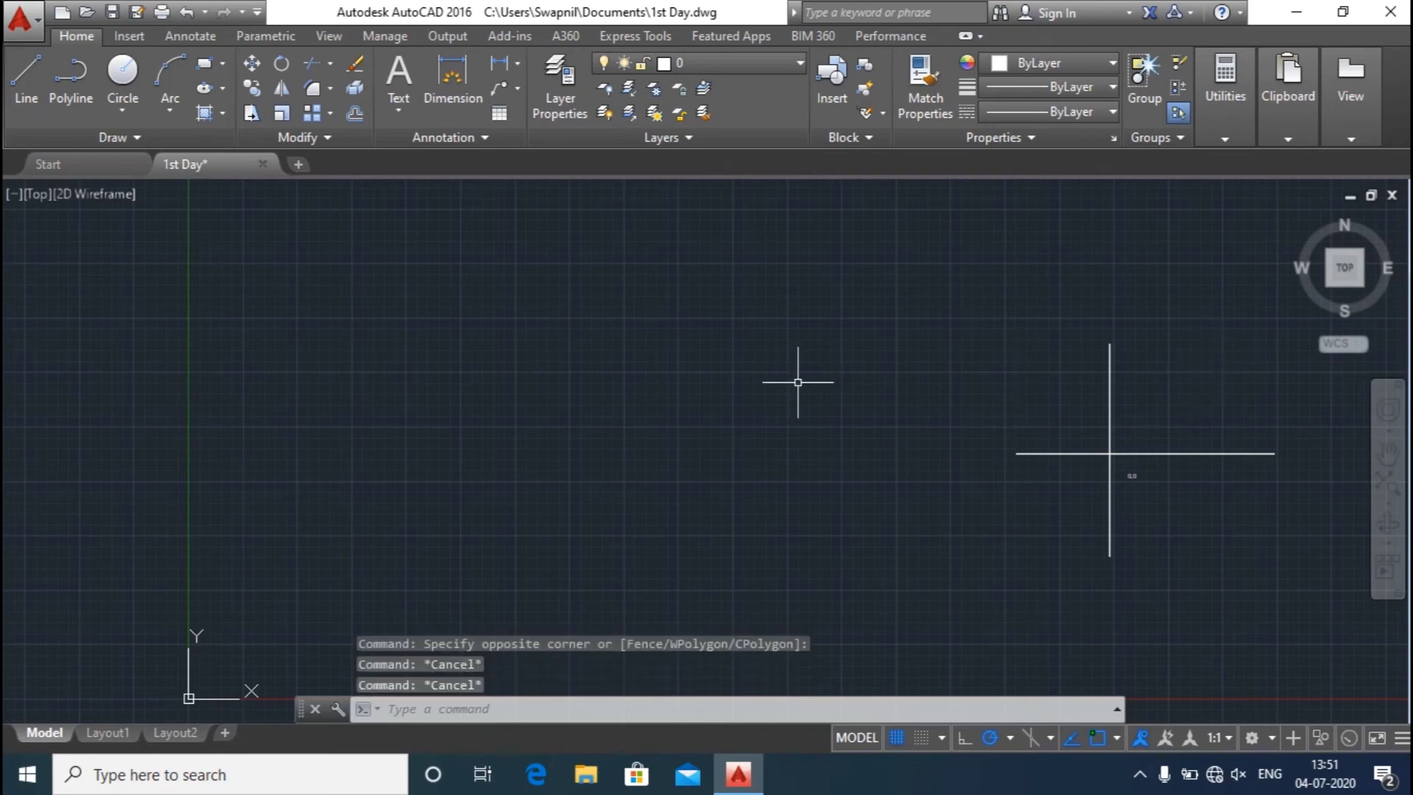
text(LIMI)
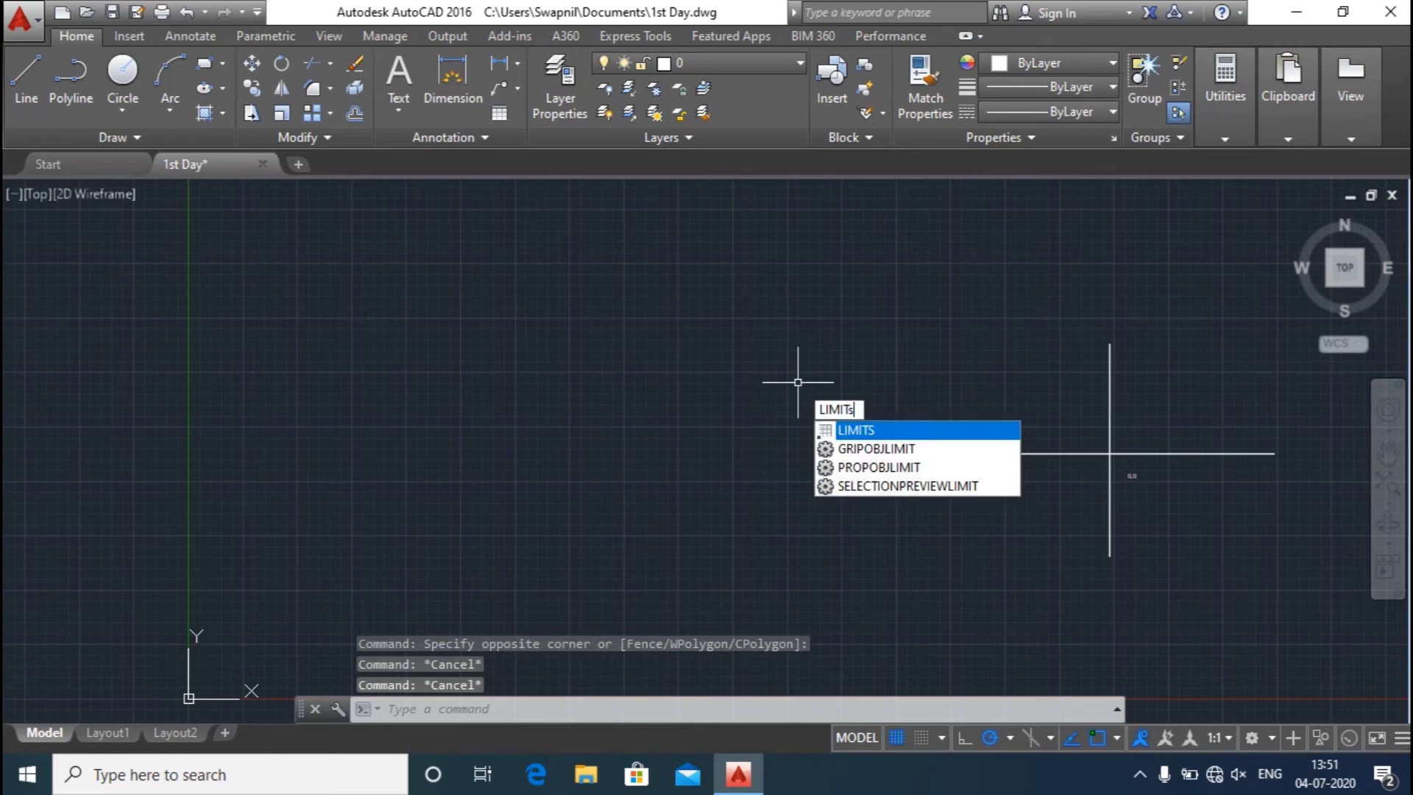
text(TS)
key(Return)
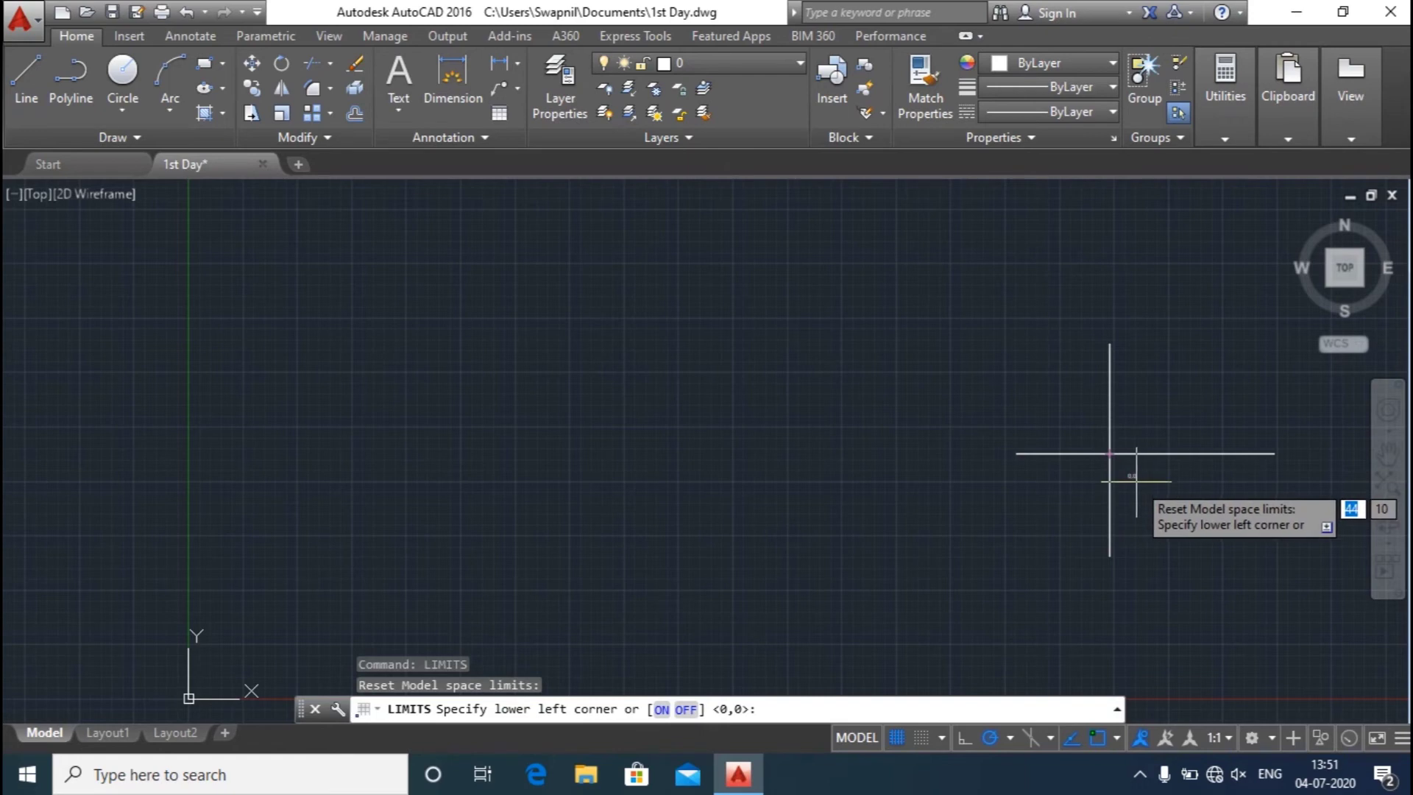
text(0)
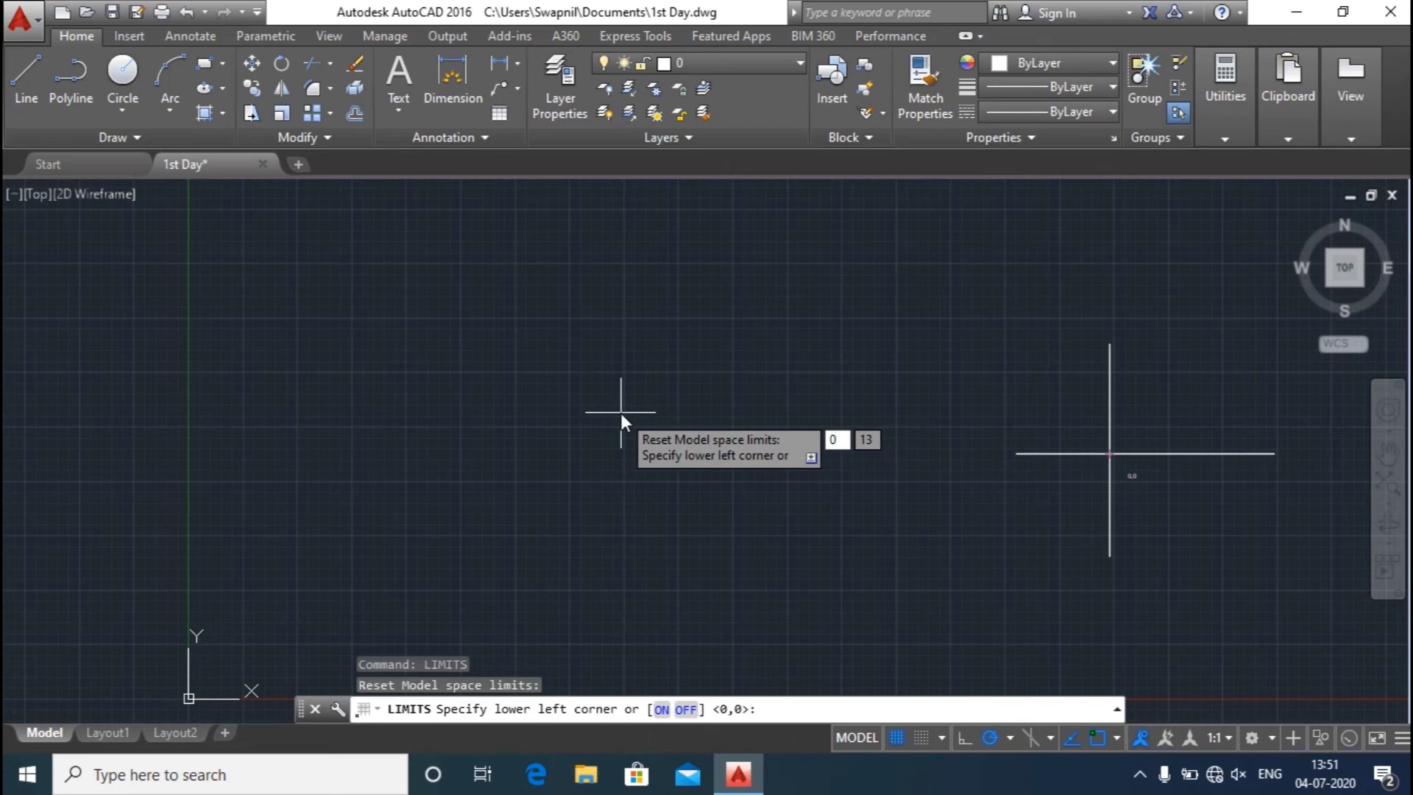
key(Tab)
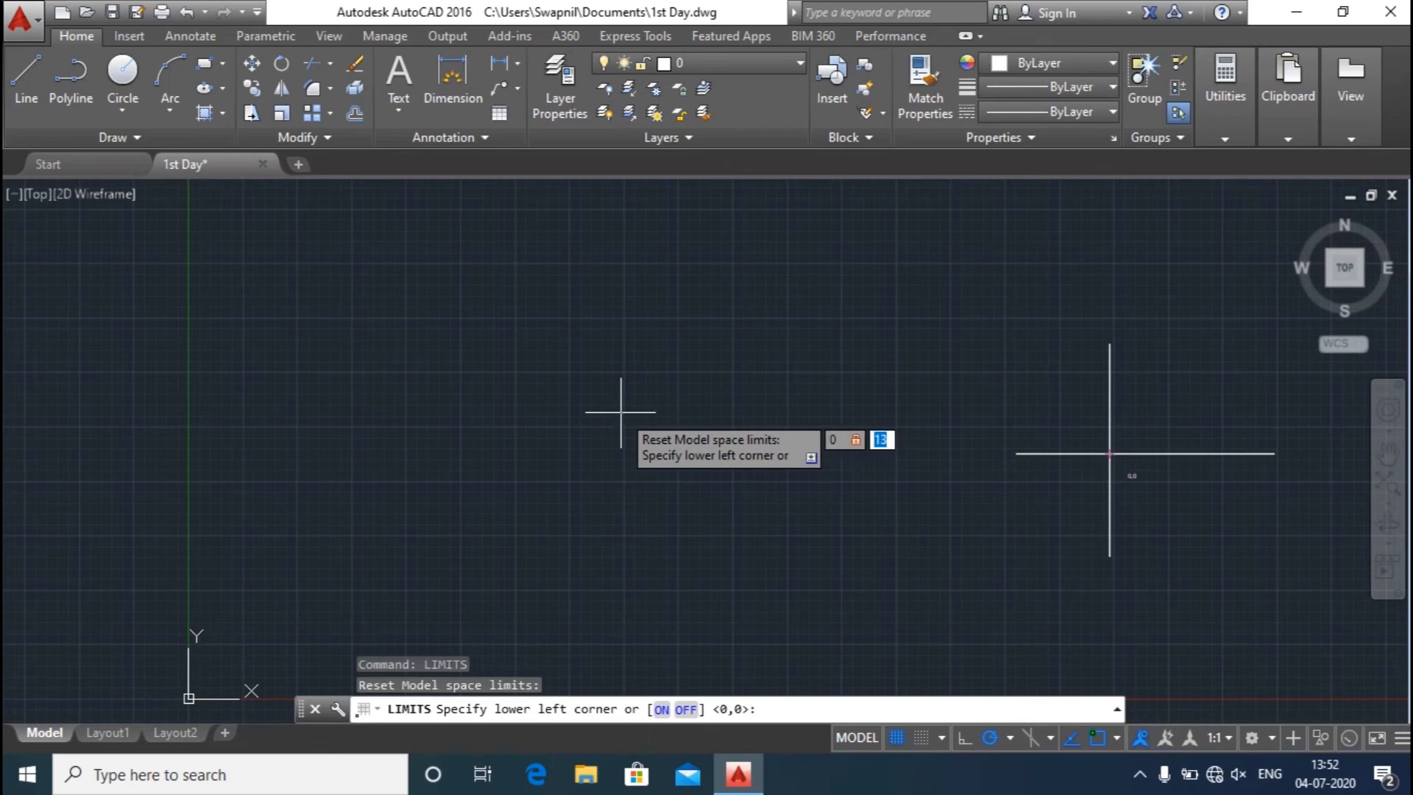
text(0)
key(Return)
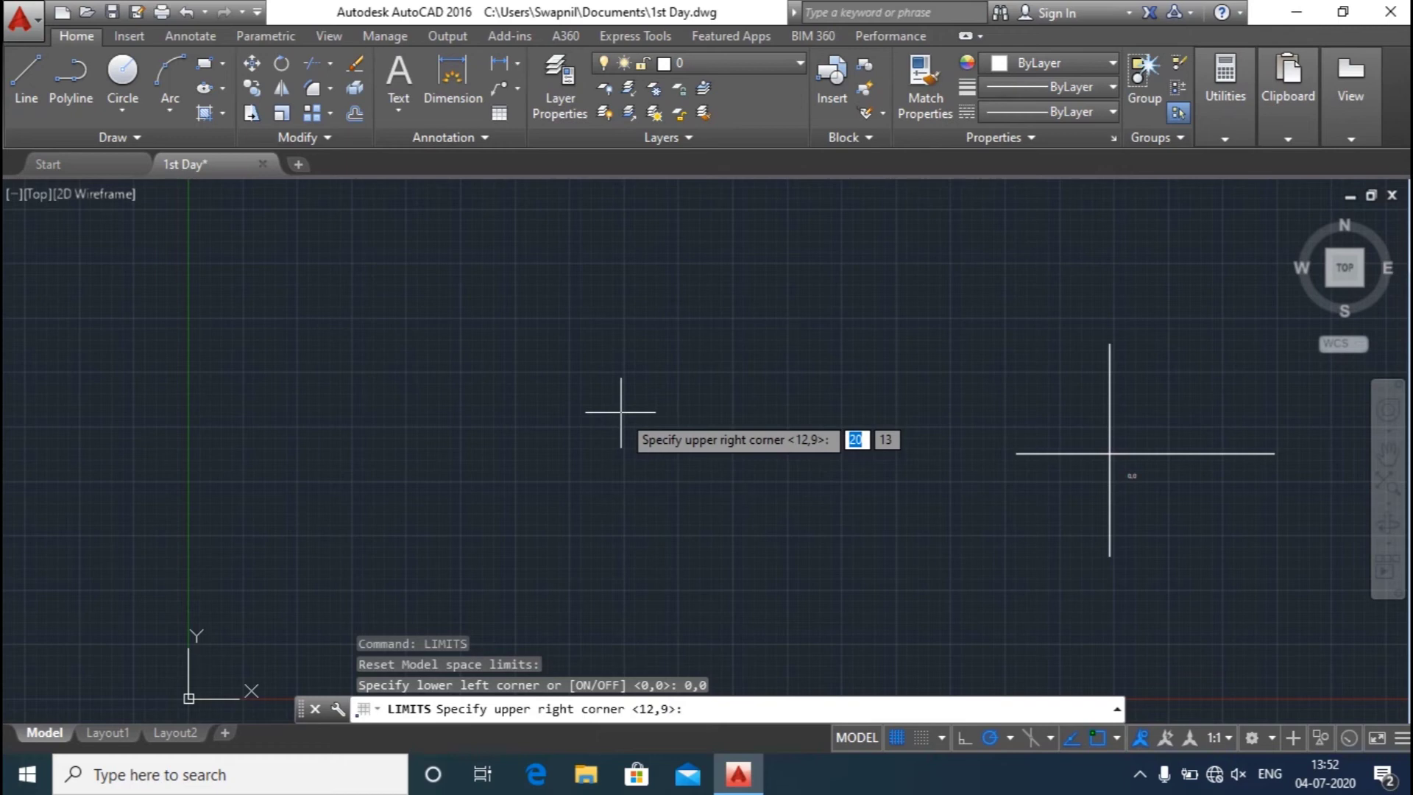
text(10000)
key(Tab)
text(10000)
key(Return)
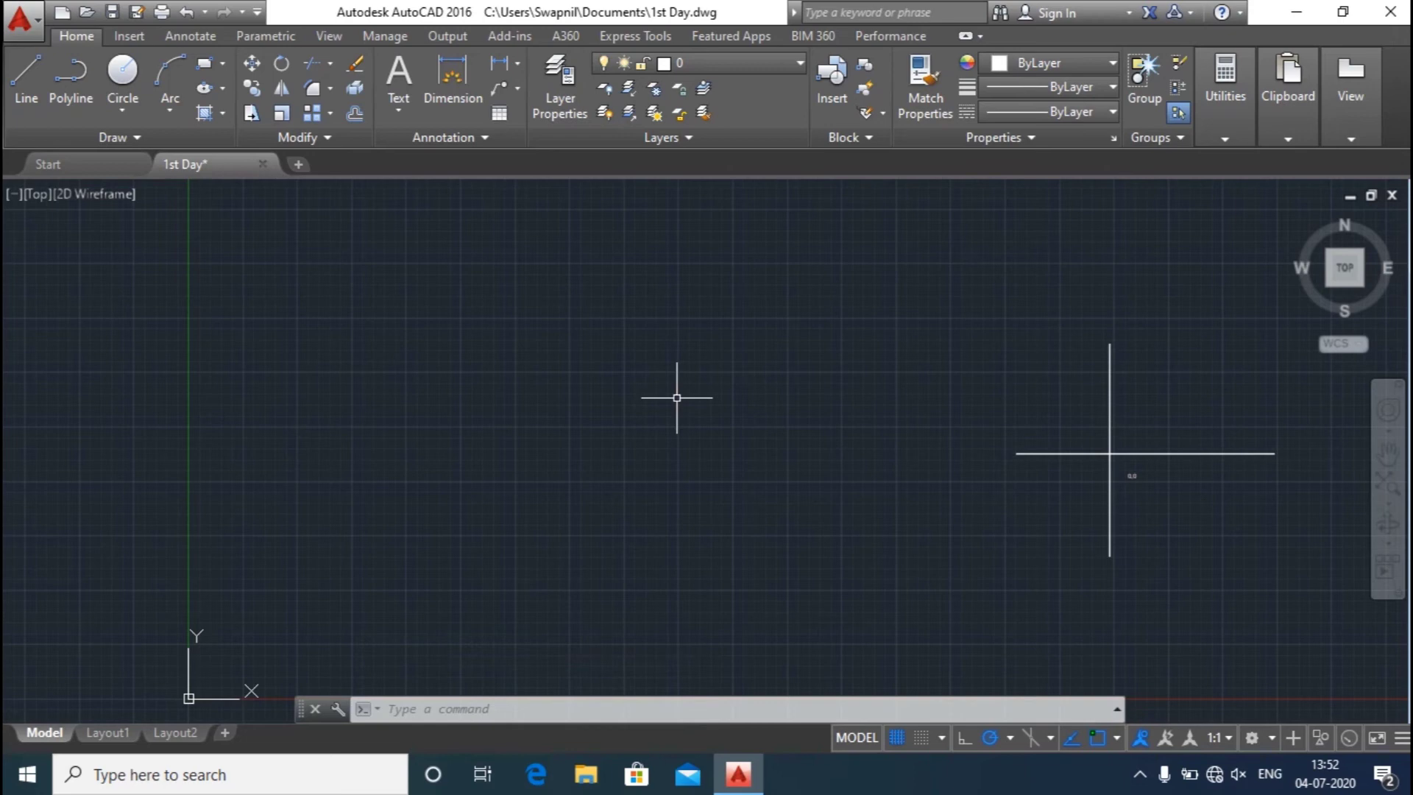
- Zoom All (Z, A) to show the full drawing limits
text(z)
key(Return)
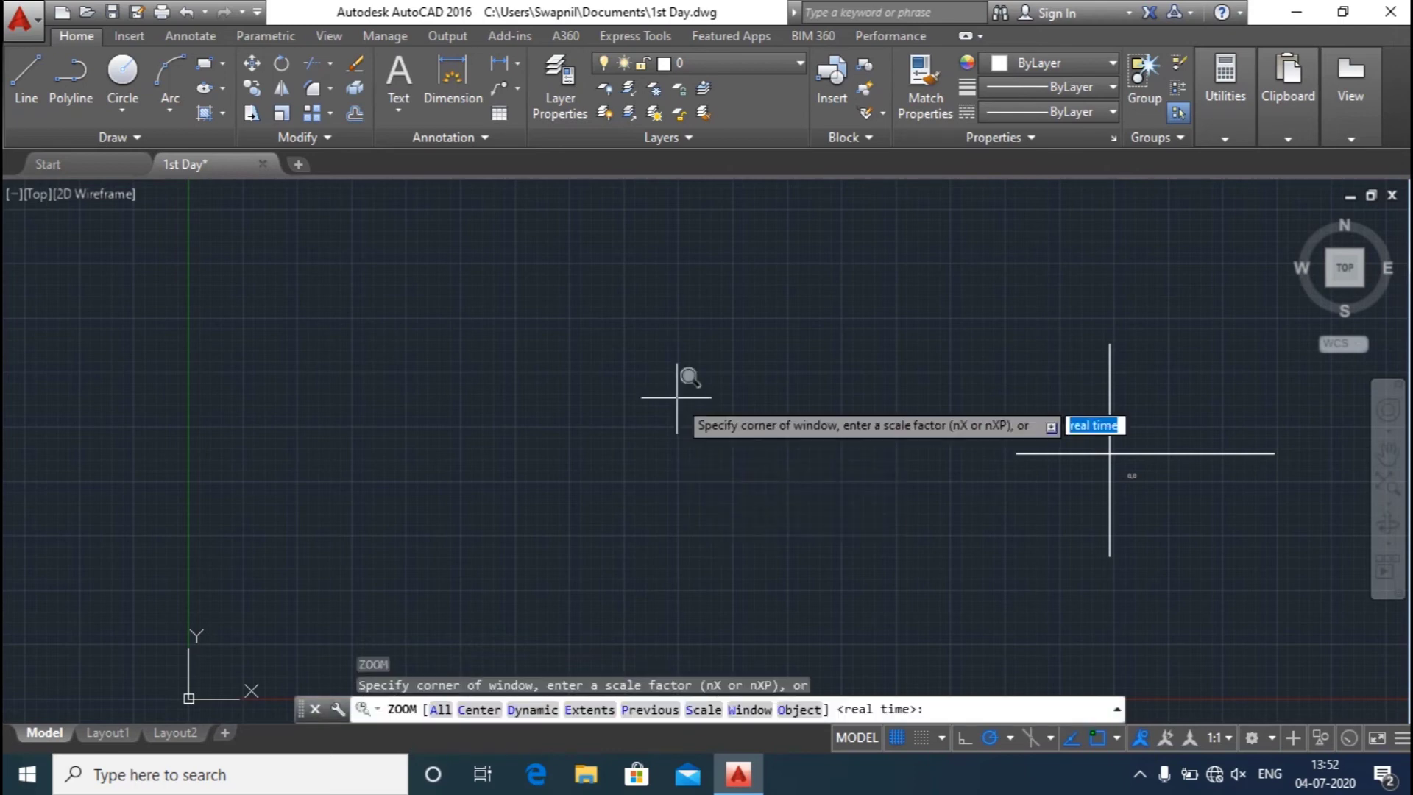
text(a)
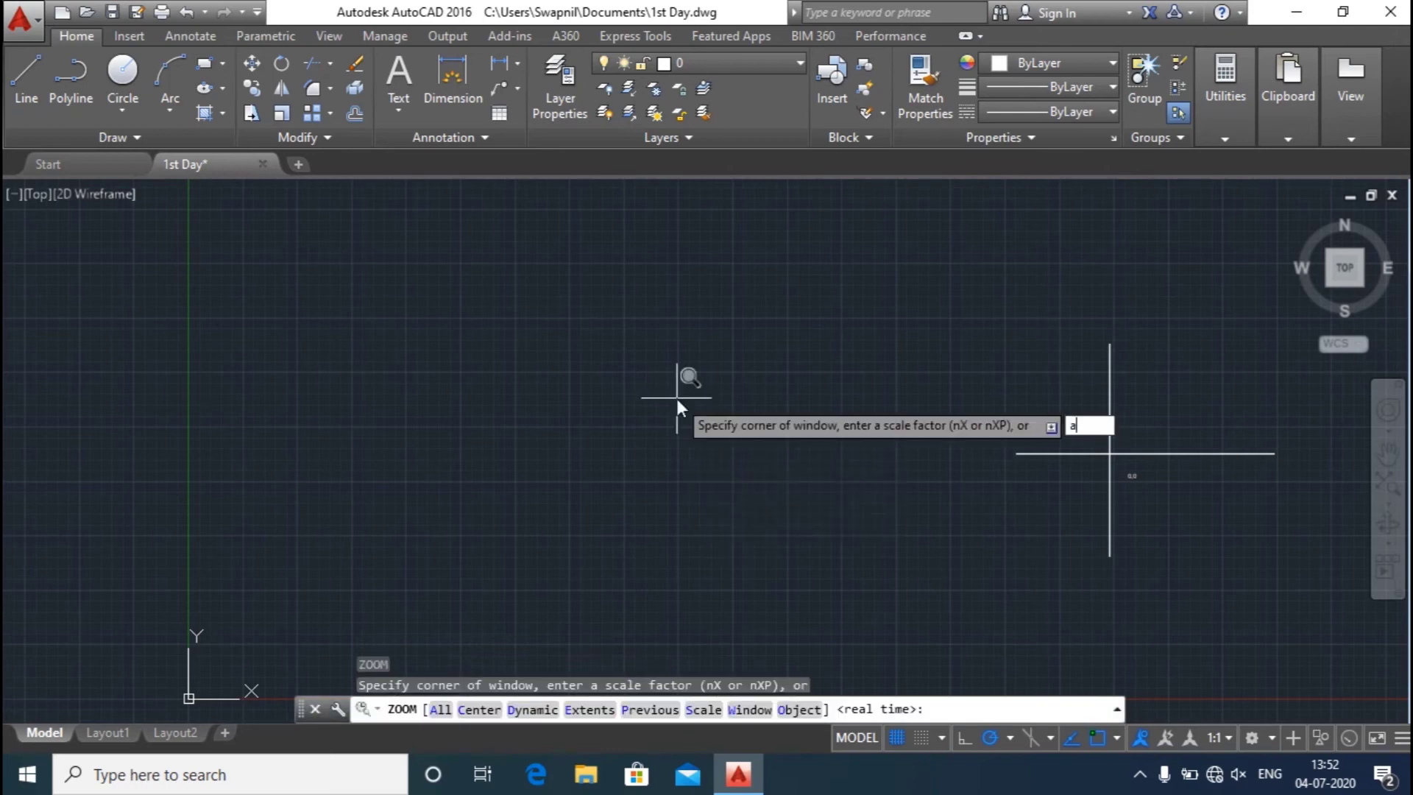
key(Return)
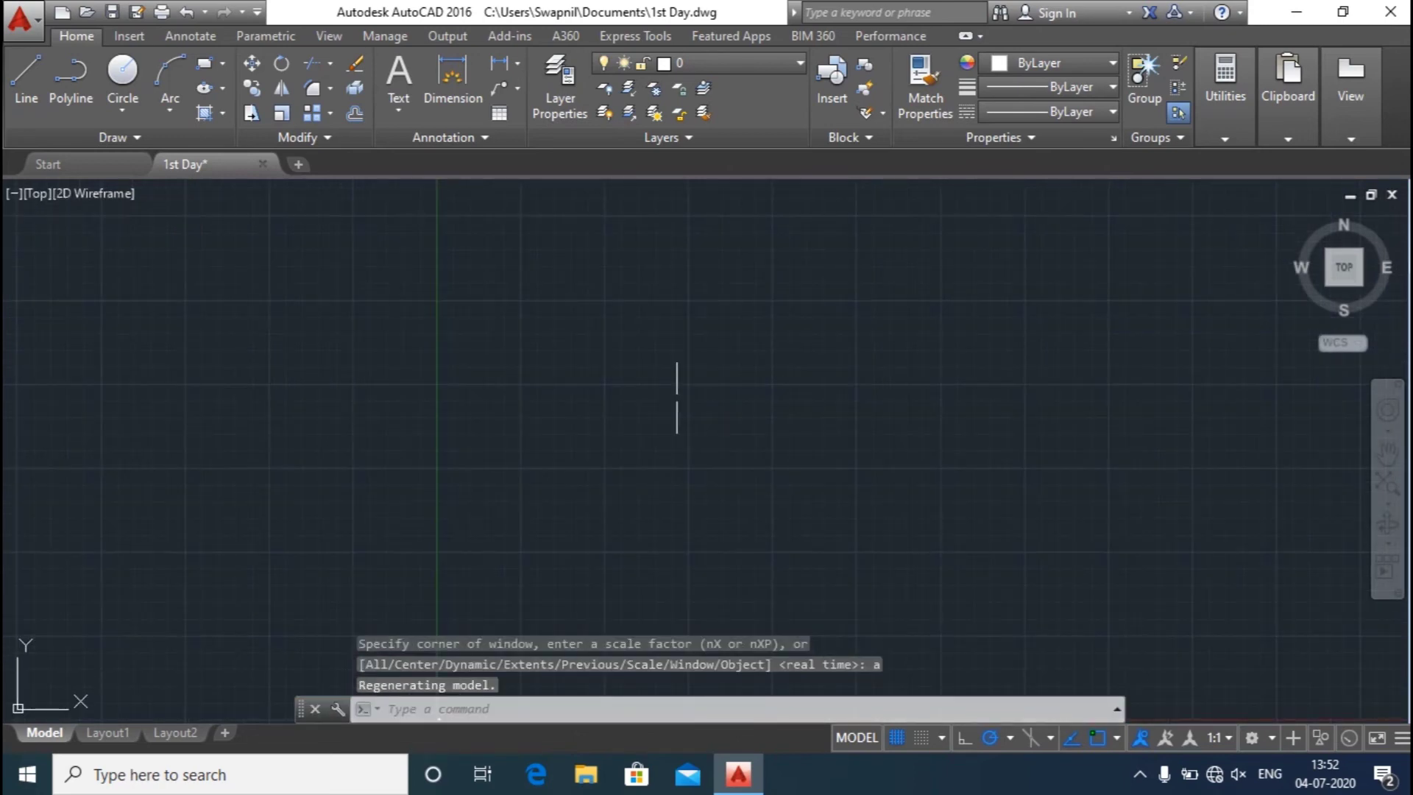
- Adjust the zoom until the origin with its red X and green Y axes is visible
scroll(622, 475, up, 2)
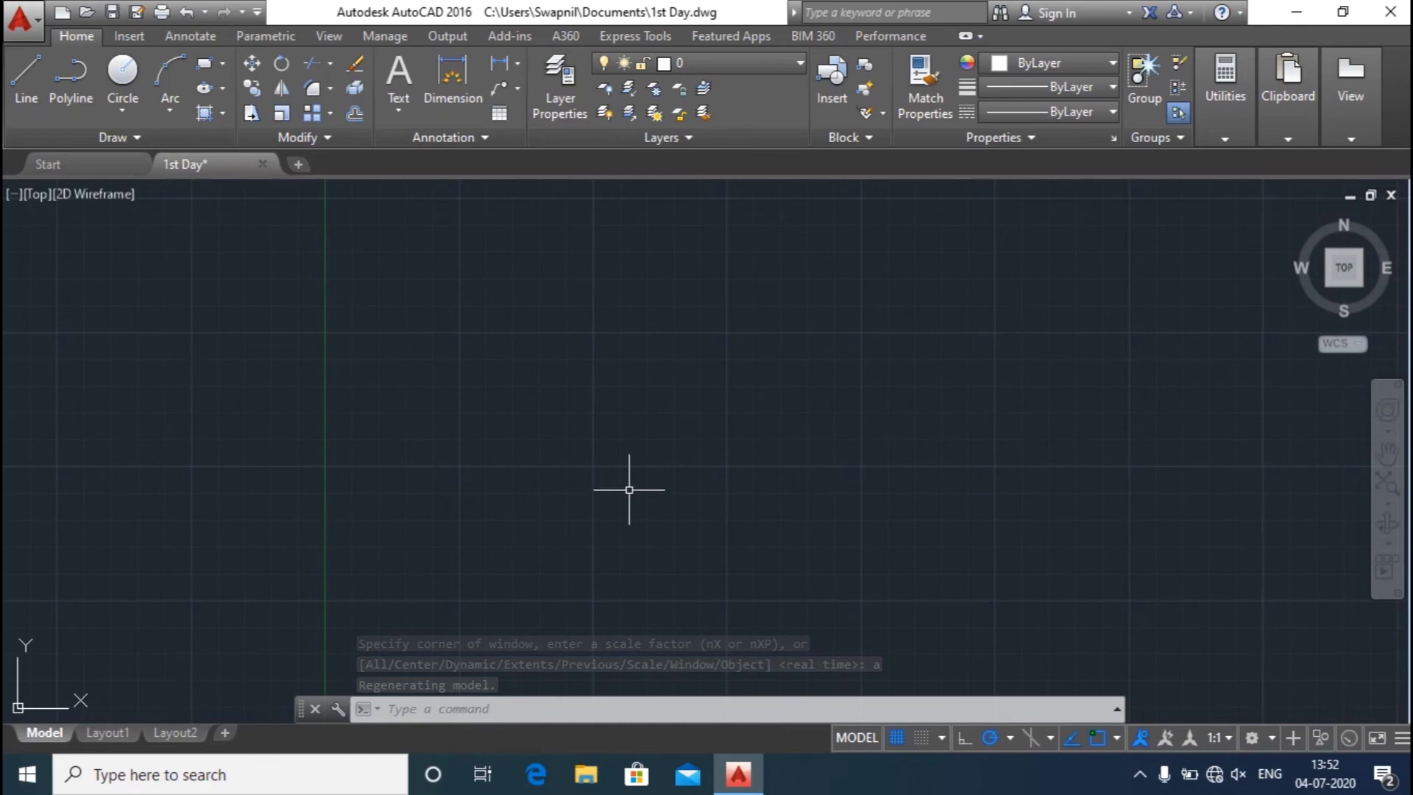
scroll(627, 485, up, 2)
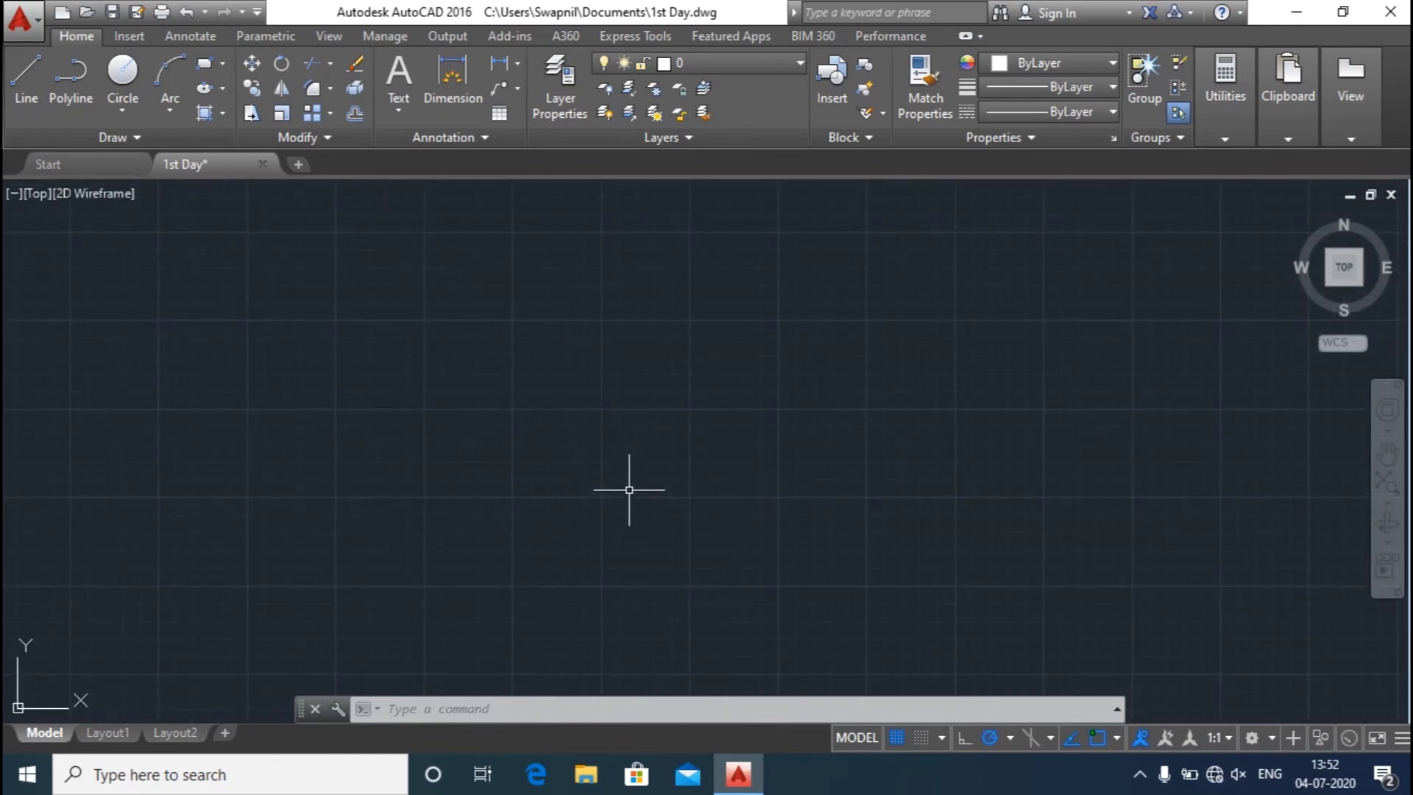
scroll(630, 490, down, 2)
scroll(628, 490, down, 2)
scroll(628, 490, down, 2)
scroll(628, 490, down, 3)
scroll(629, 489, down, 3)
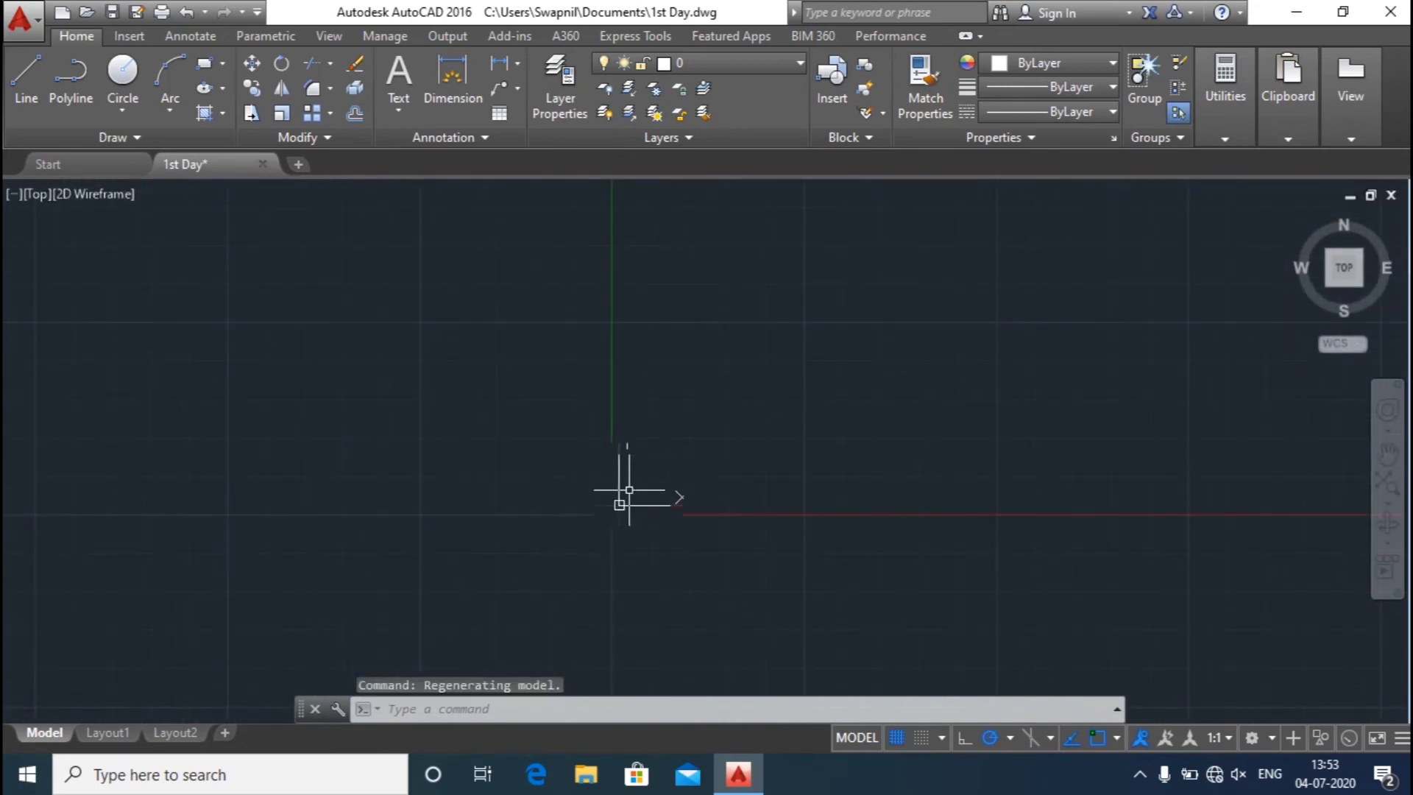
scroll(629, 489, down, 2)
scroll(625, 493, down, 2)
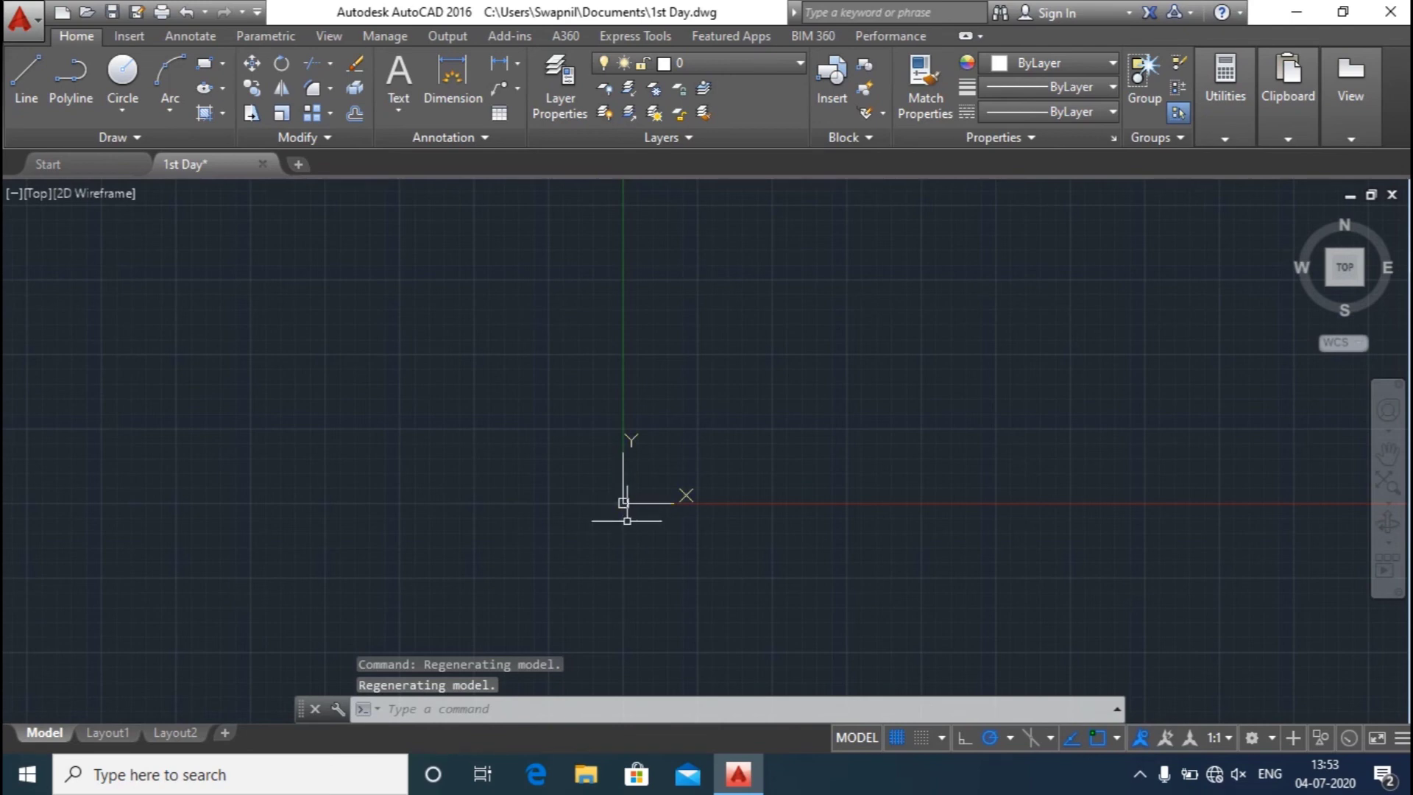
scroll(584, 479, up, 3)
scroll(648, 524, down, 4)
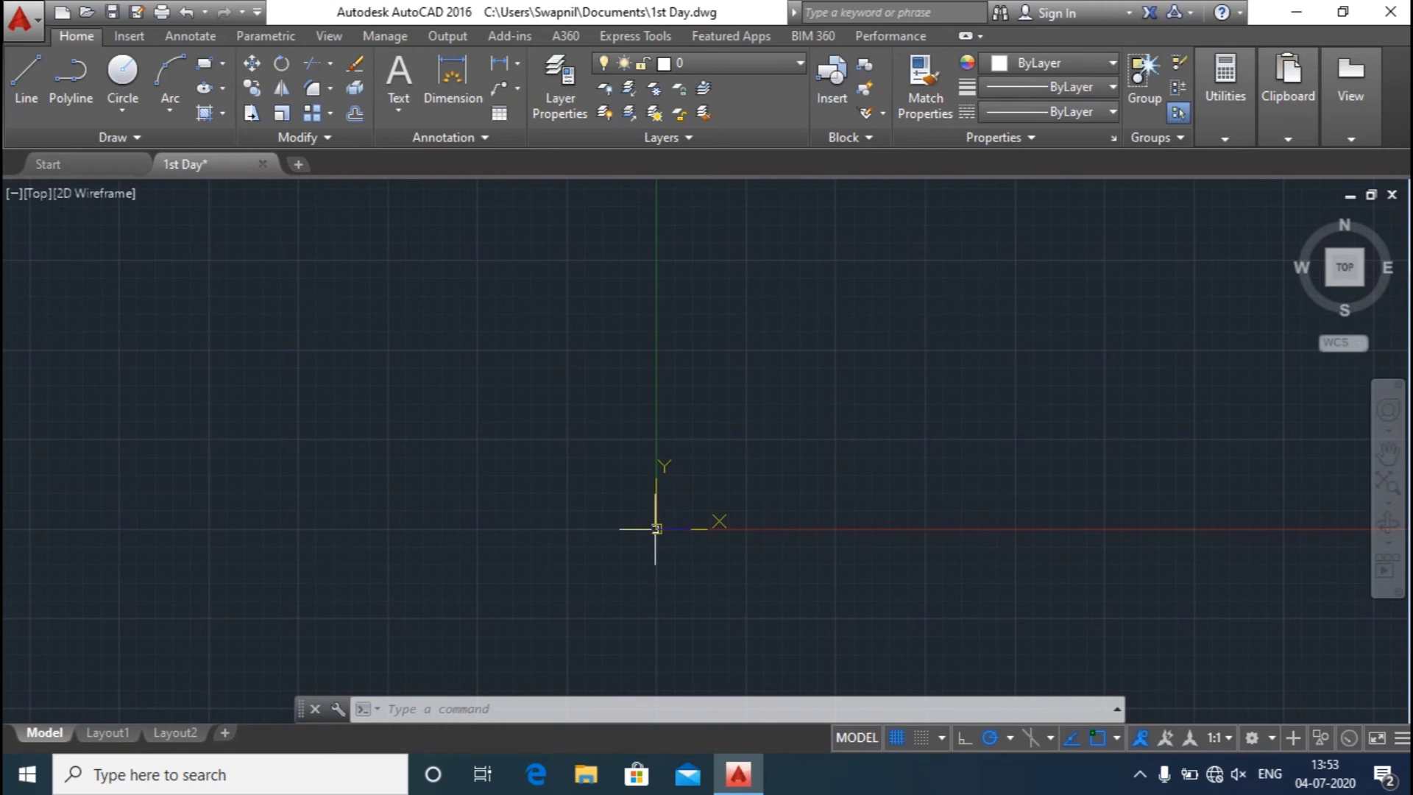
right_click(655, 529)
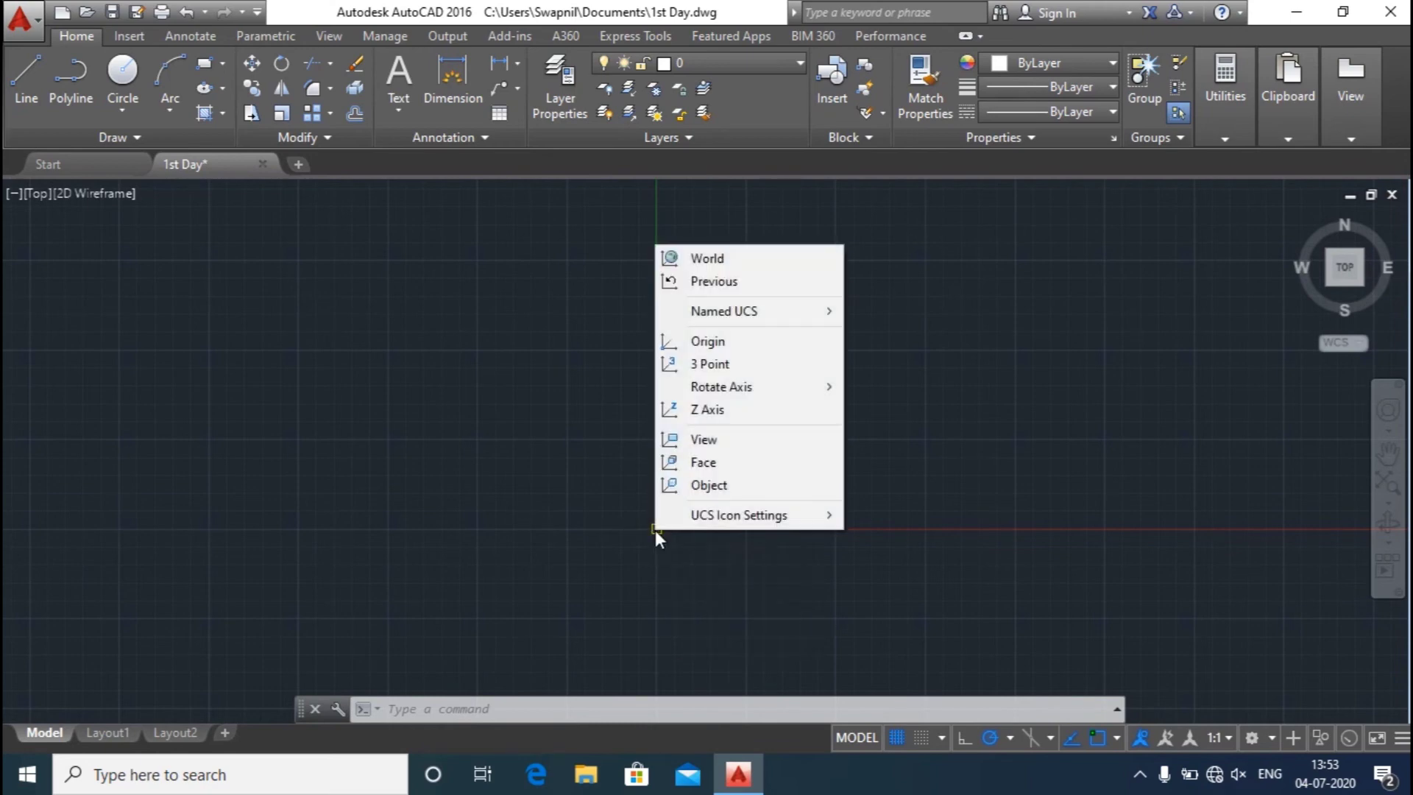
mouse_move(739, 515)
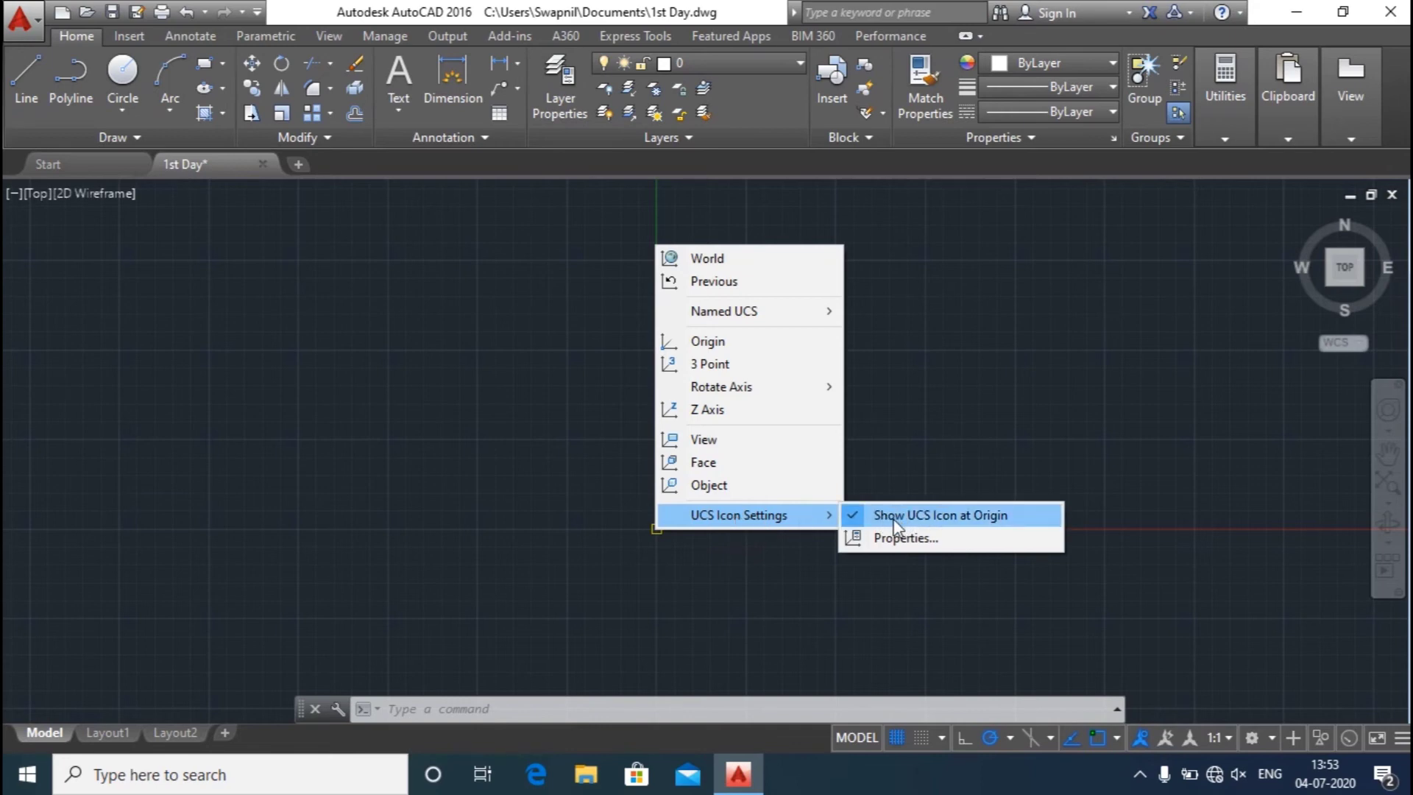
- Untick Show UCS Icon at Origin so the icon stays in the lower-left corner
click(854, 518)
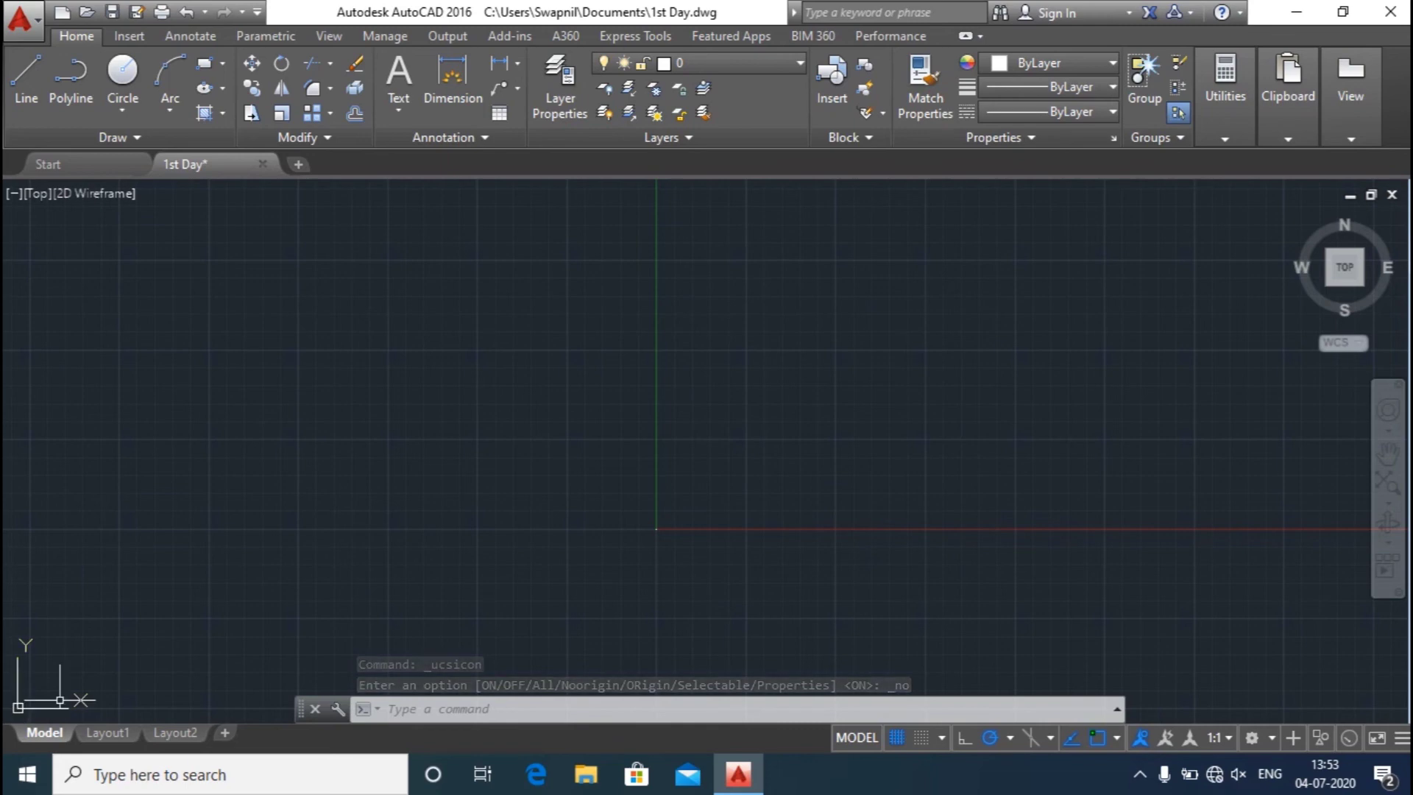
scroll(618, 537, up, 3)
scroll(717, 556, down, 1)
scroll(712, 555, down, 1)
scroll(712, 555, up, 2)
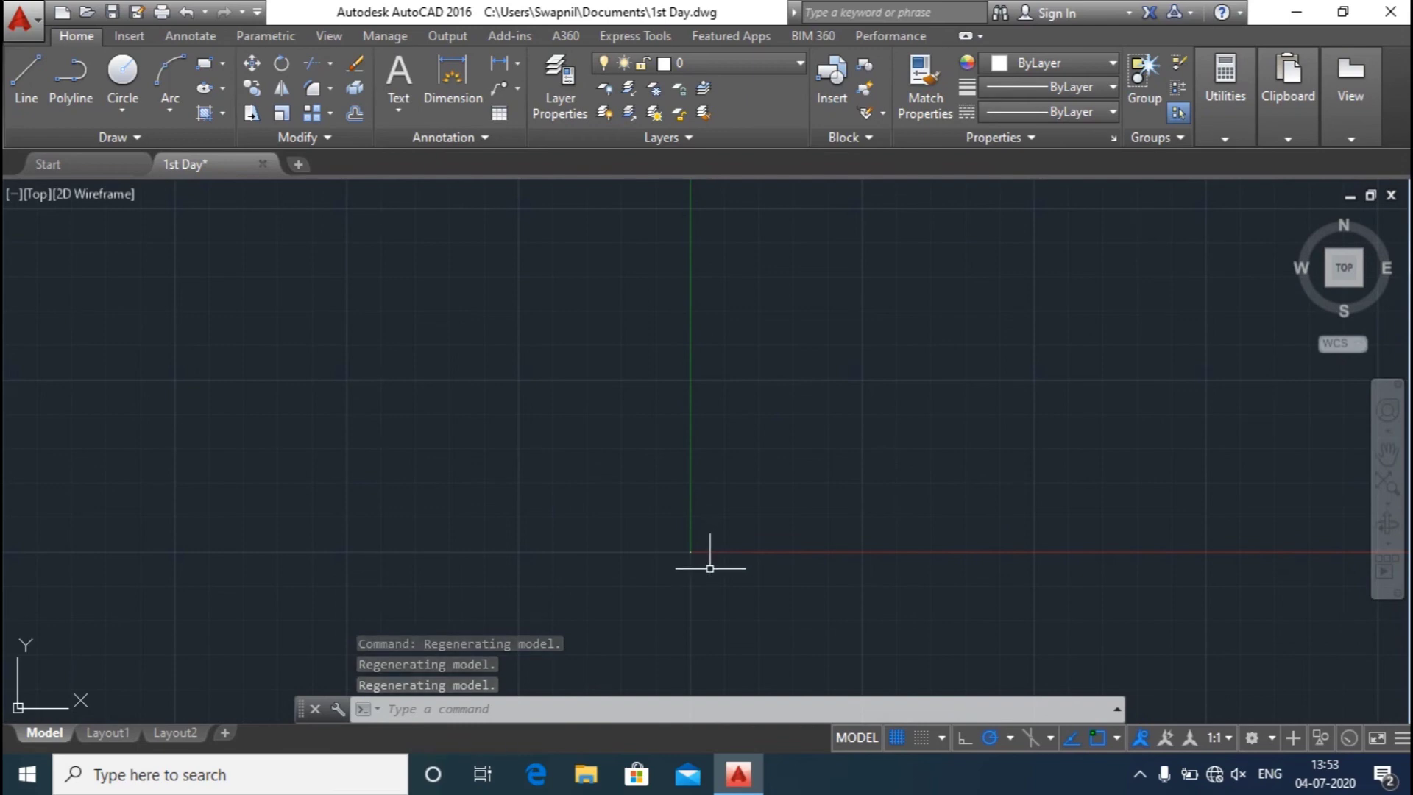
- Window-select the tiny object at the origin, pan and zoom toward the cross, then clear the selection
click(677, 540)
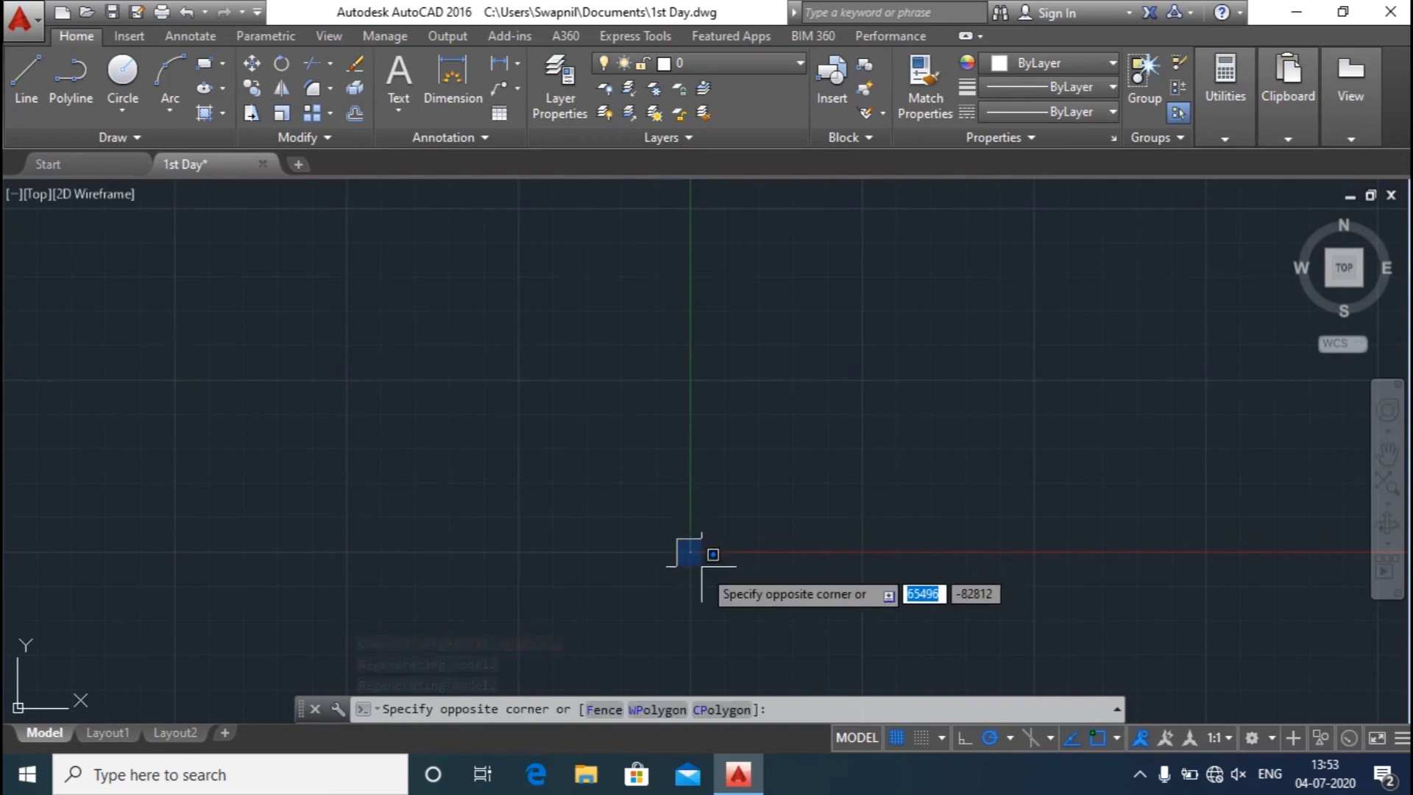
click(711, 558)
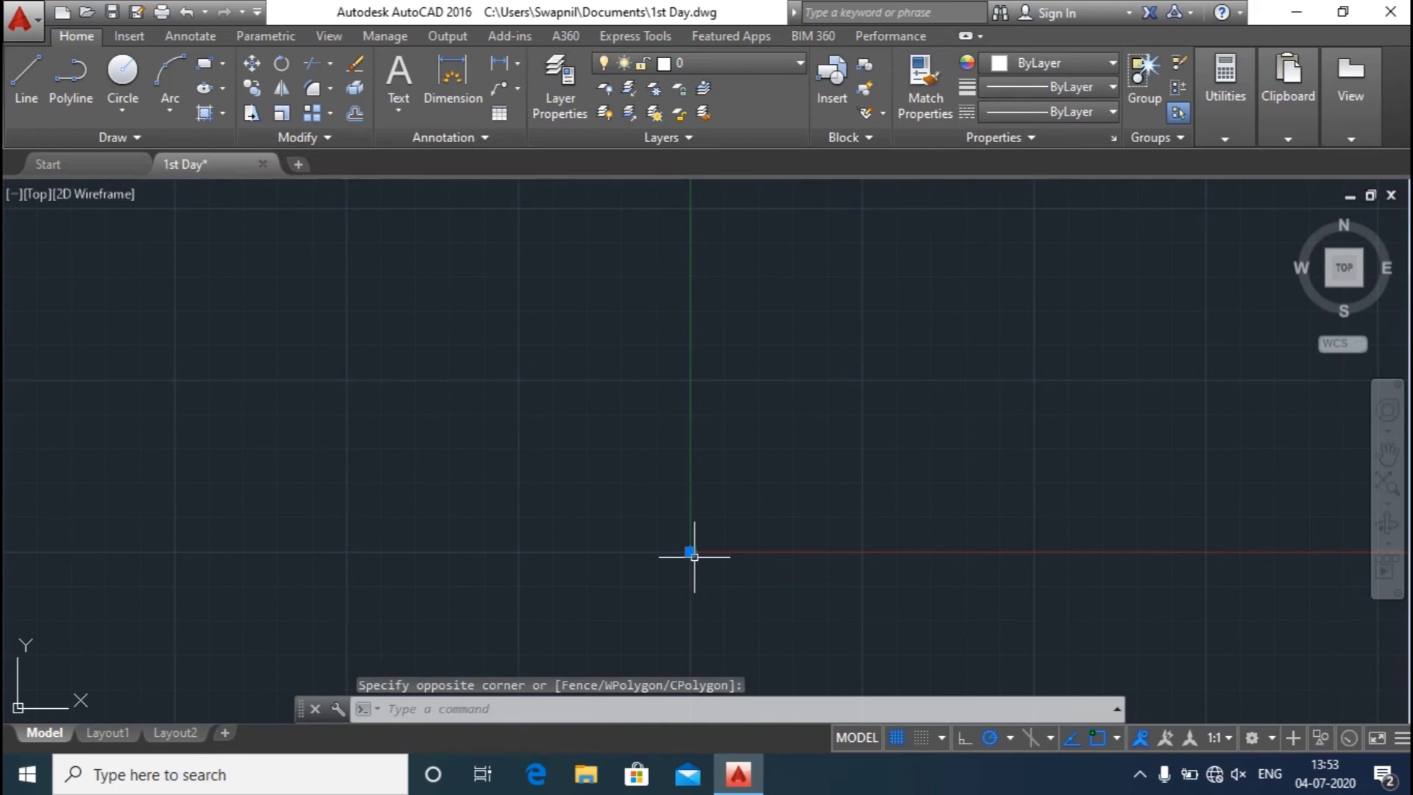
scroll(690, 553, down, 2)
middle_drag(676, 535, 590, 529)
scroll(552, 567, up, 1)
scroll(561, 608, up, 1)
scroll(555, 593, up, 2)
scroll(651, 535, up, 2)
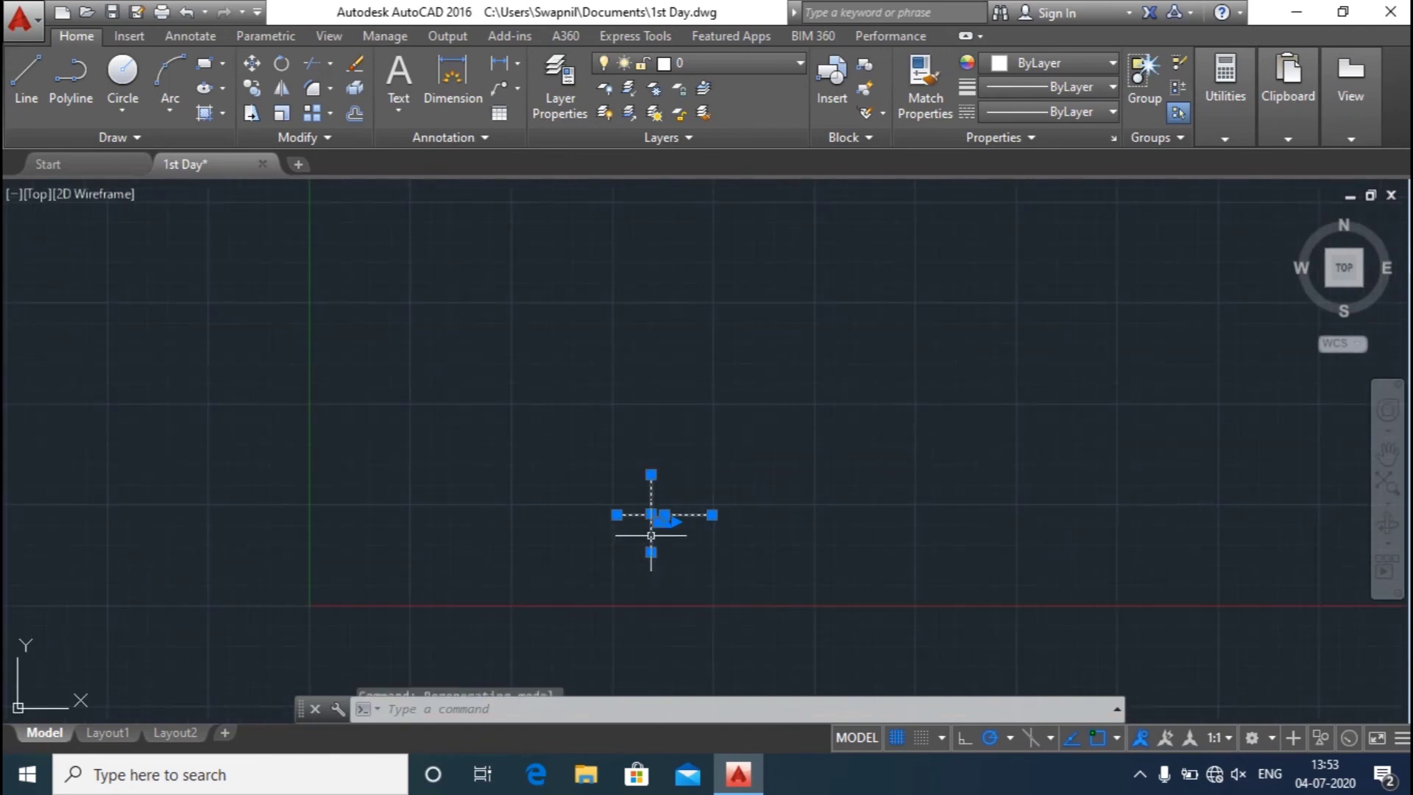
middle_drag(925, 560, 823, 553)
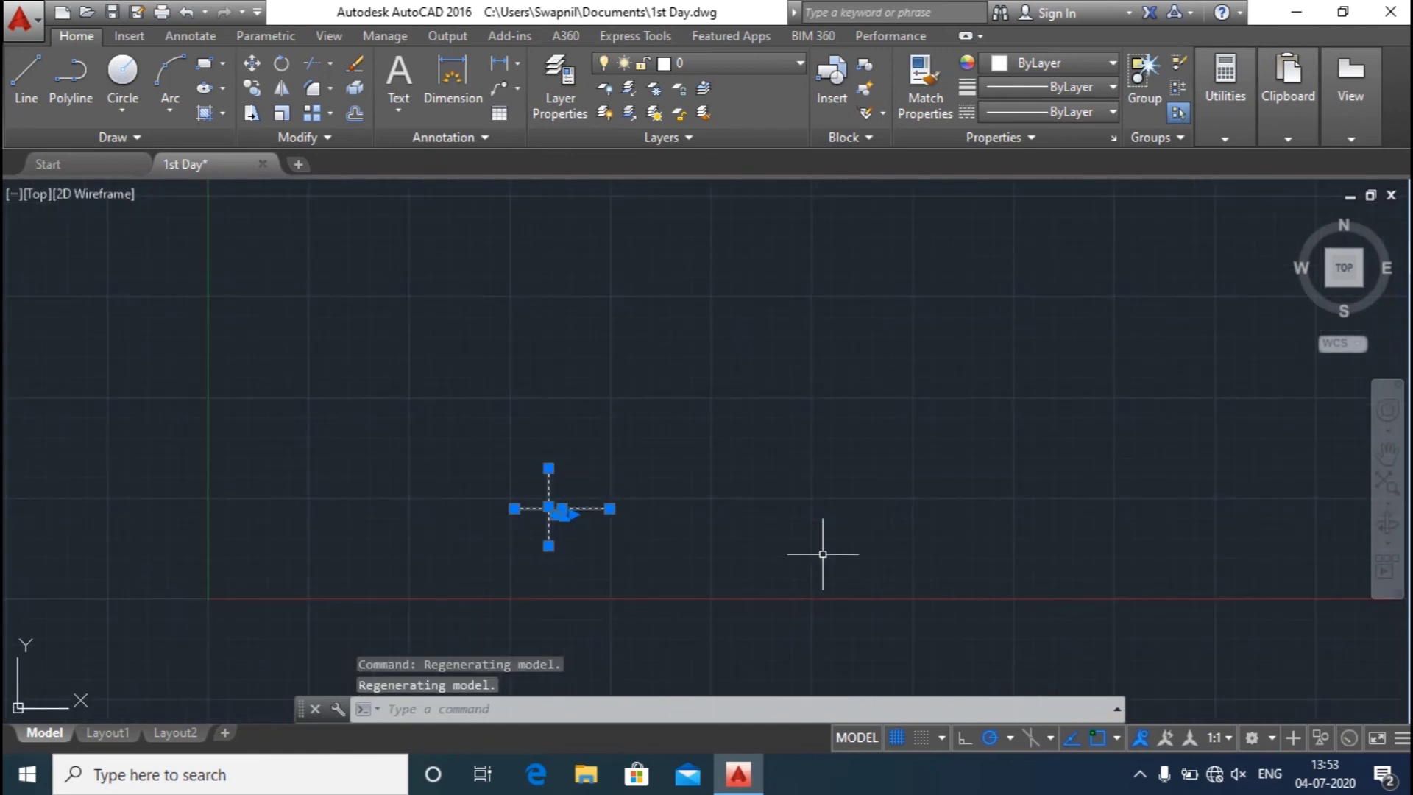
key(Escape)
scroll(903, 541, up, 4)
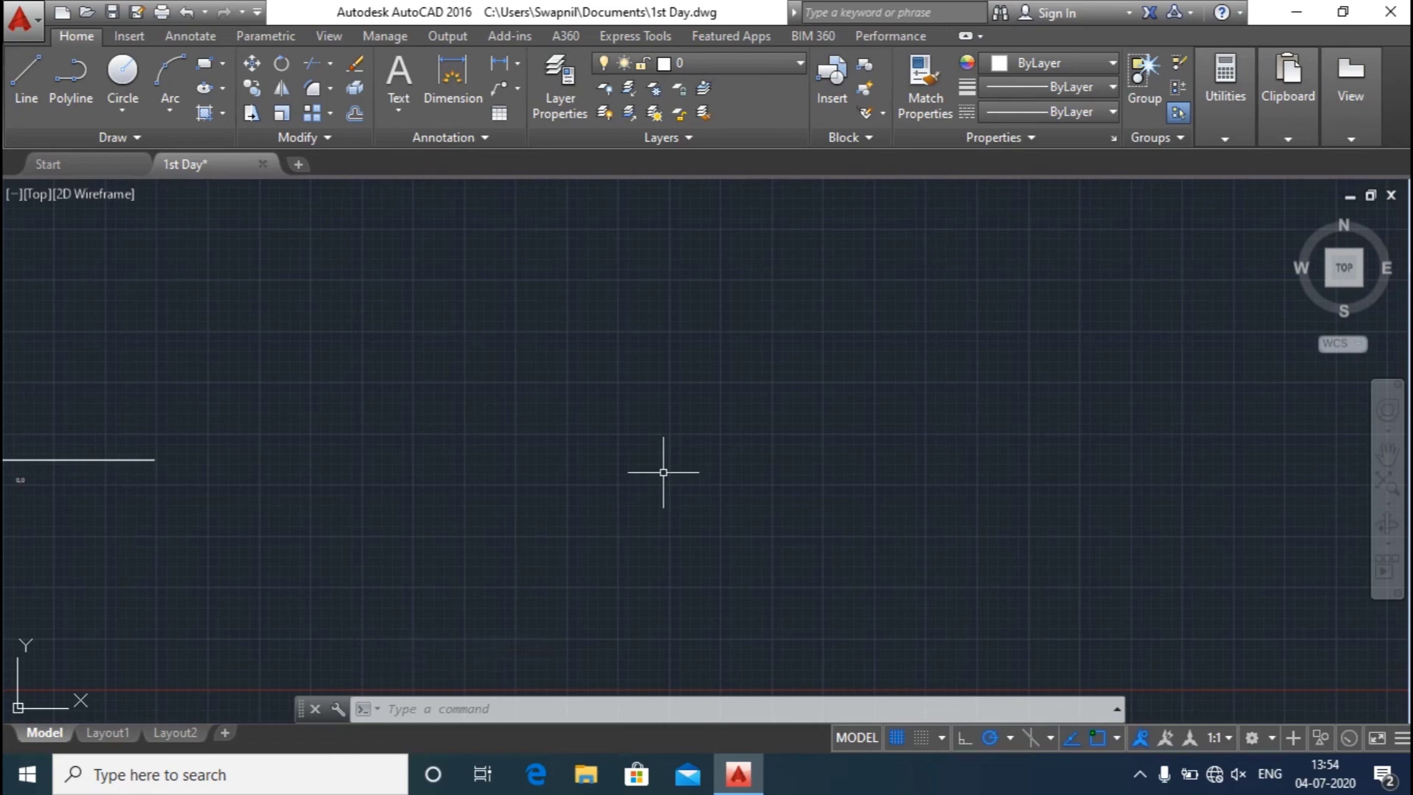
- Pan the view rightward so the small drawn cross sits in the centre
middle_click(663, 472)
mouse_move(663, 472)
middle_down()
mouse_move(1029, 468)
mouse_move(1256, 490)
middle_up()
mouse_move(479, 447)
middle_down()
mouse_move(641, 473)
mouse_move(514, 514)
mouse_move(549, 441)
middle_up()
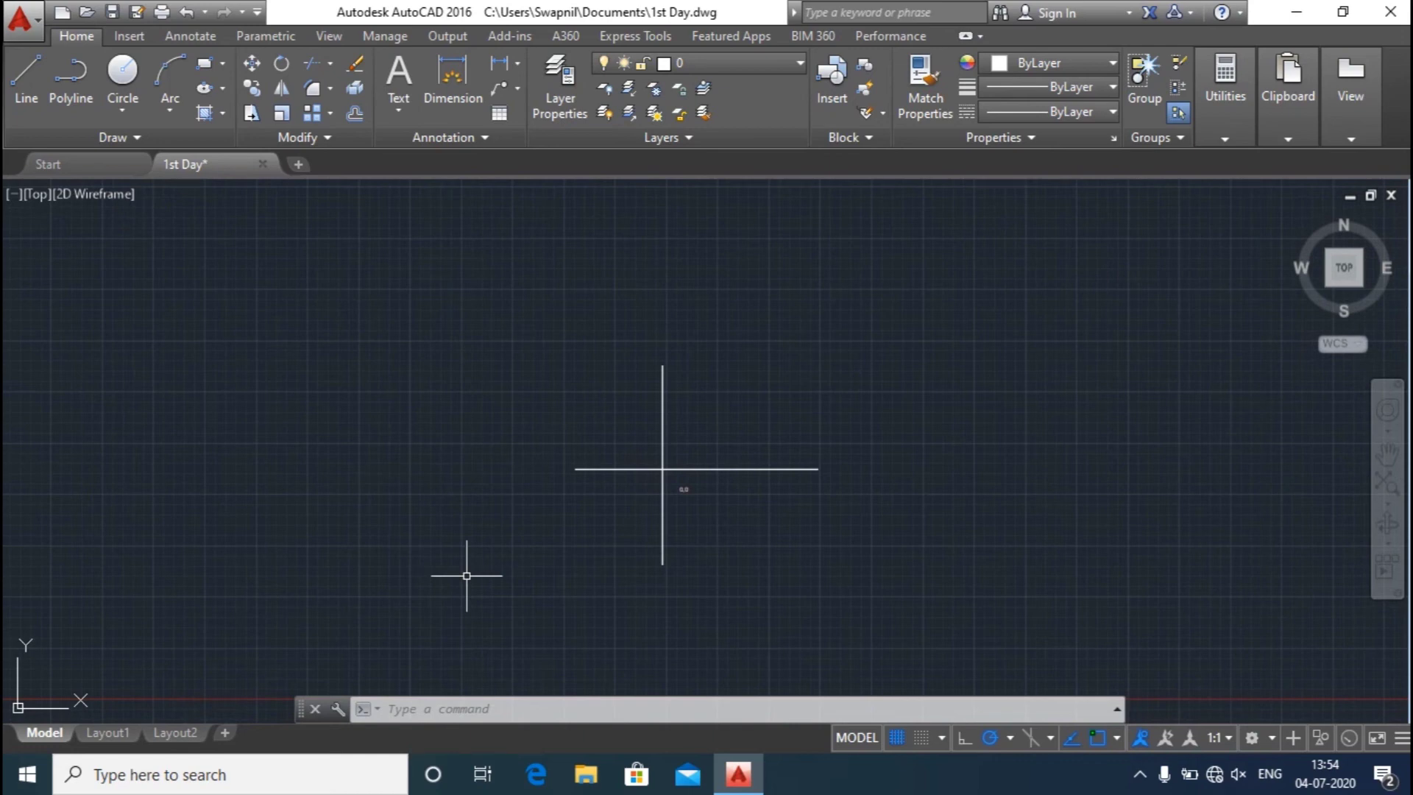
- Turn on Object Snap with Midpoint, Geometric Center and every other snap mode enabled
text(os)
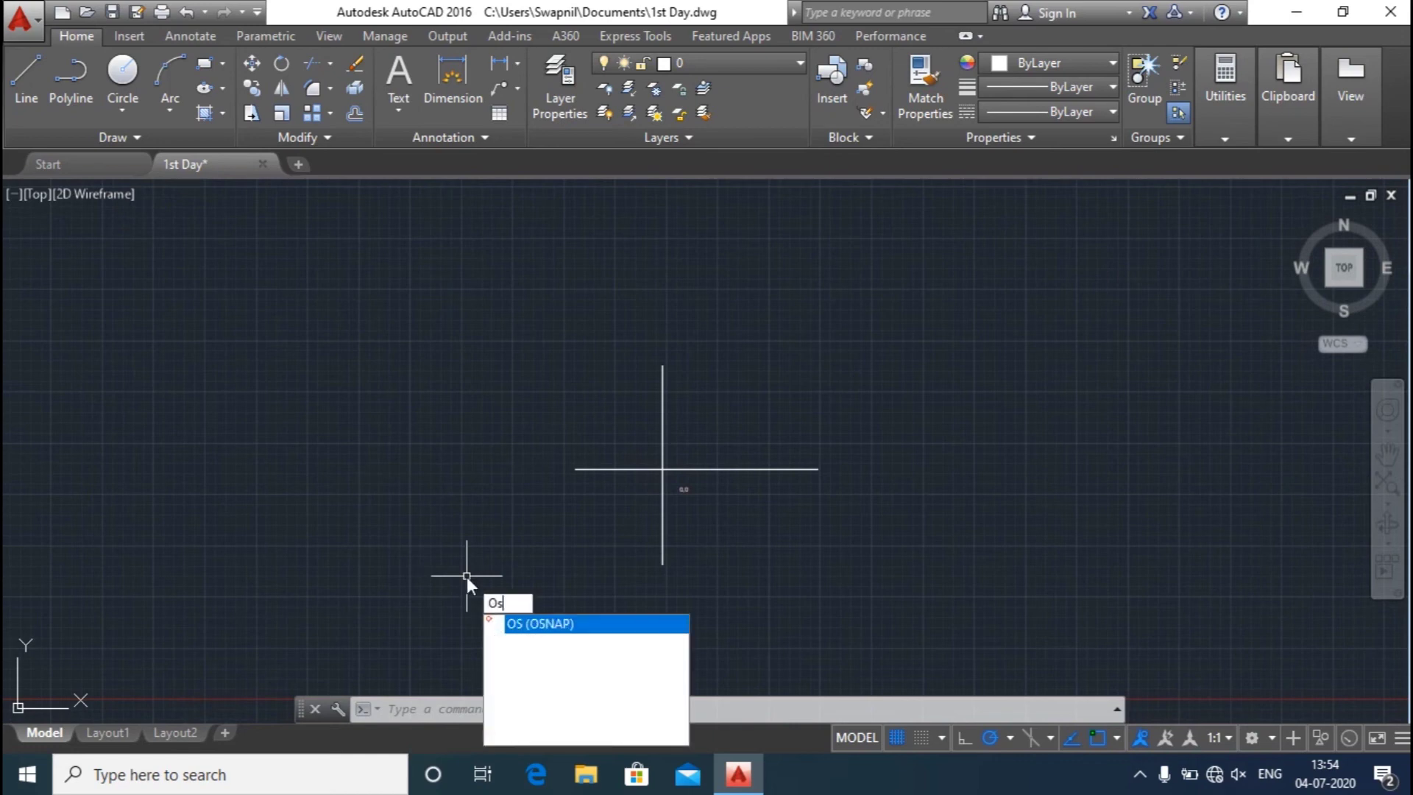
key(Return)
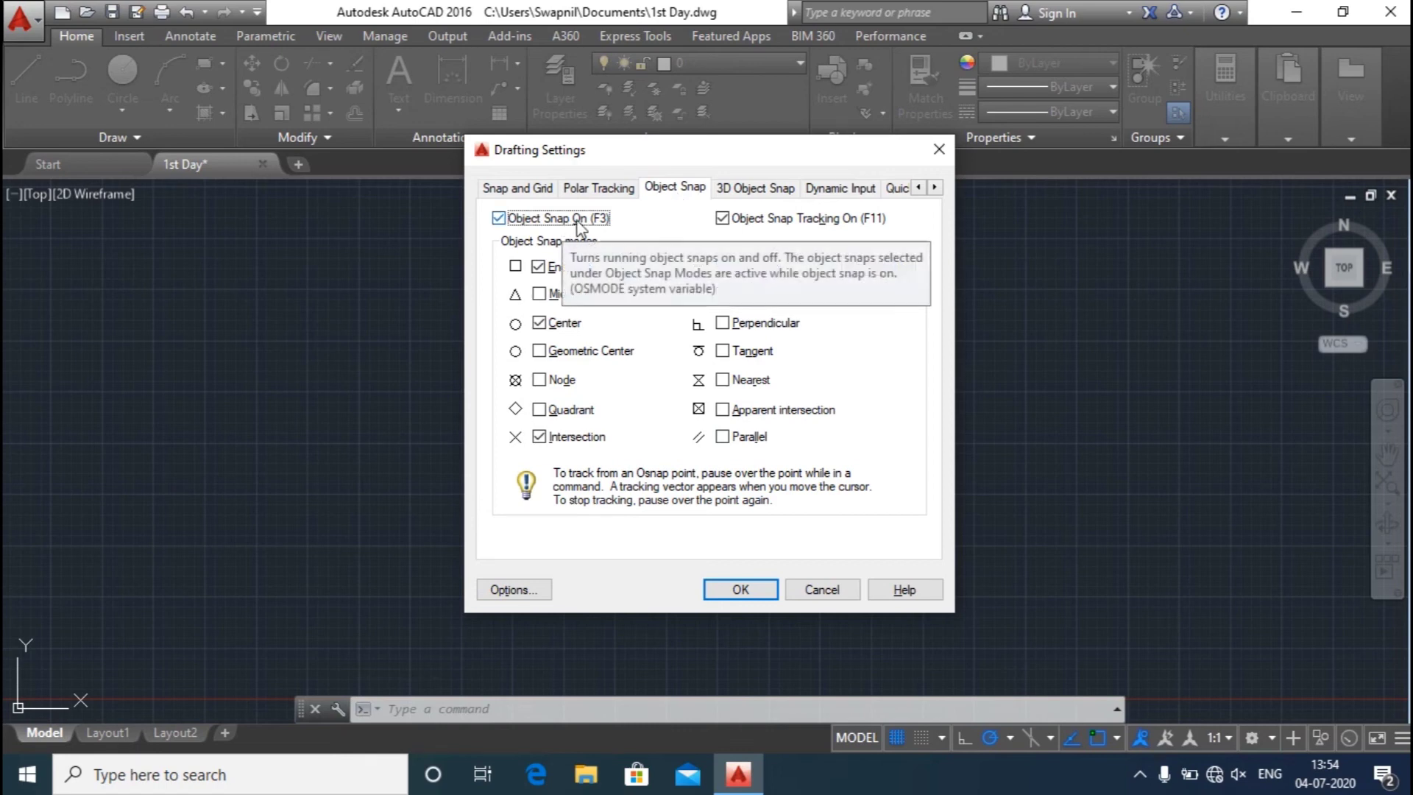
click(557, 288)
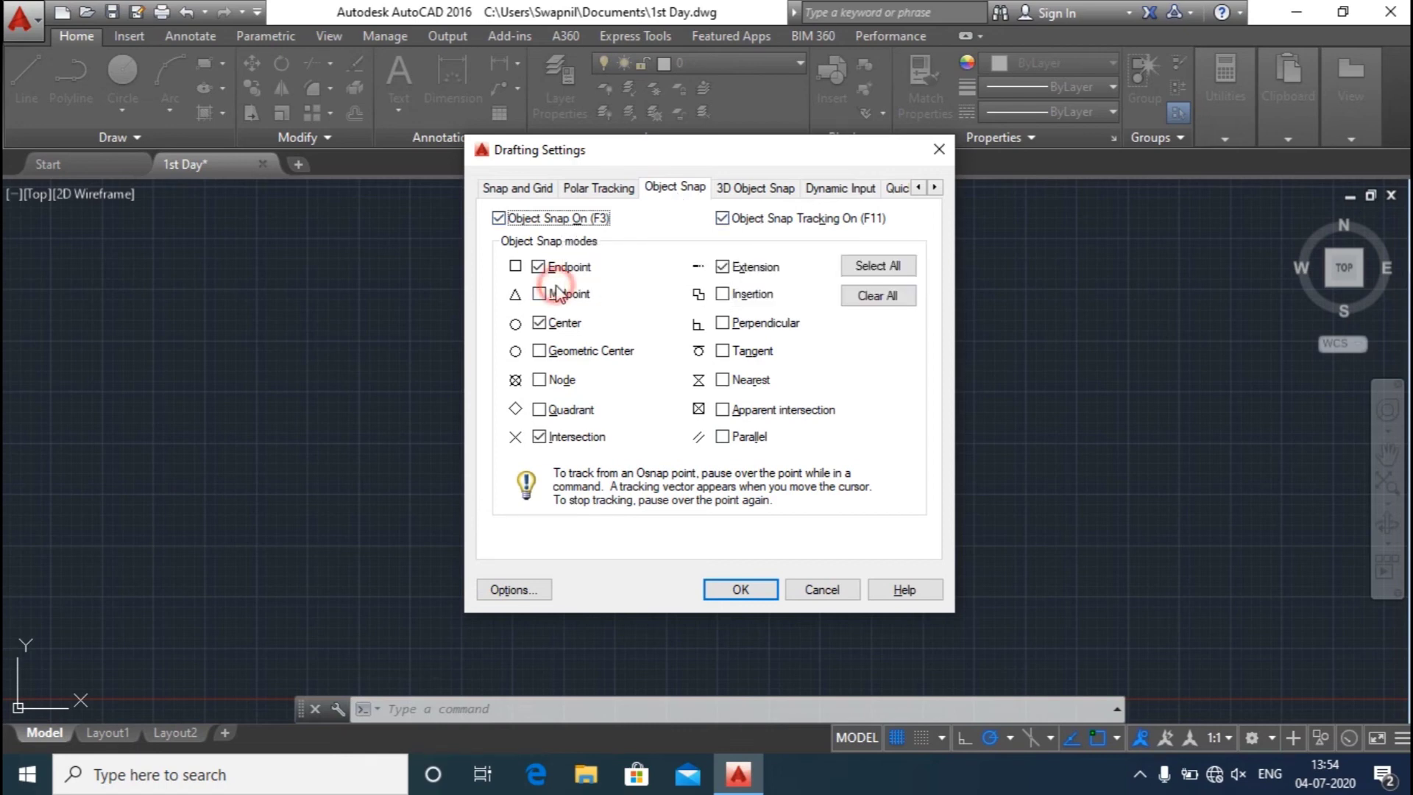
click(542, 351)
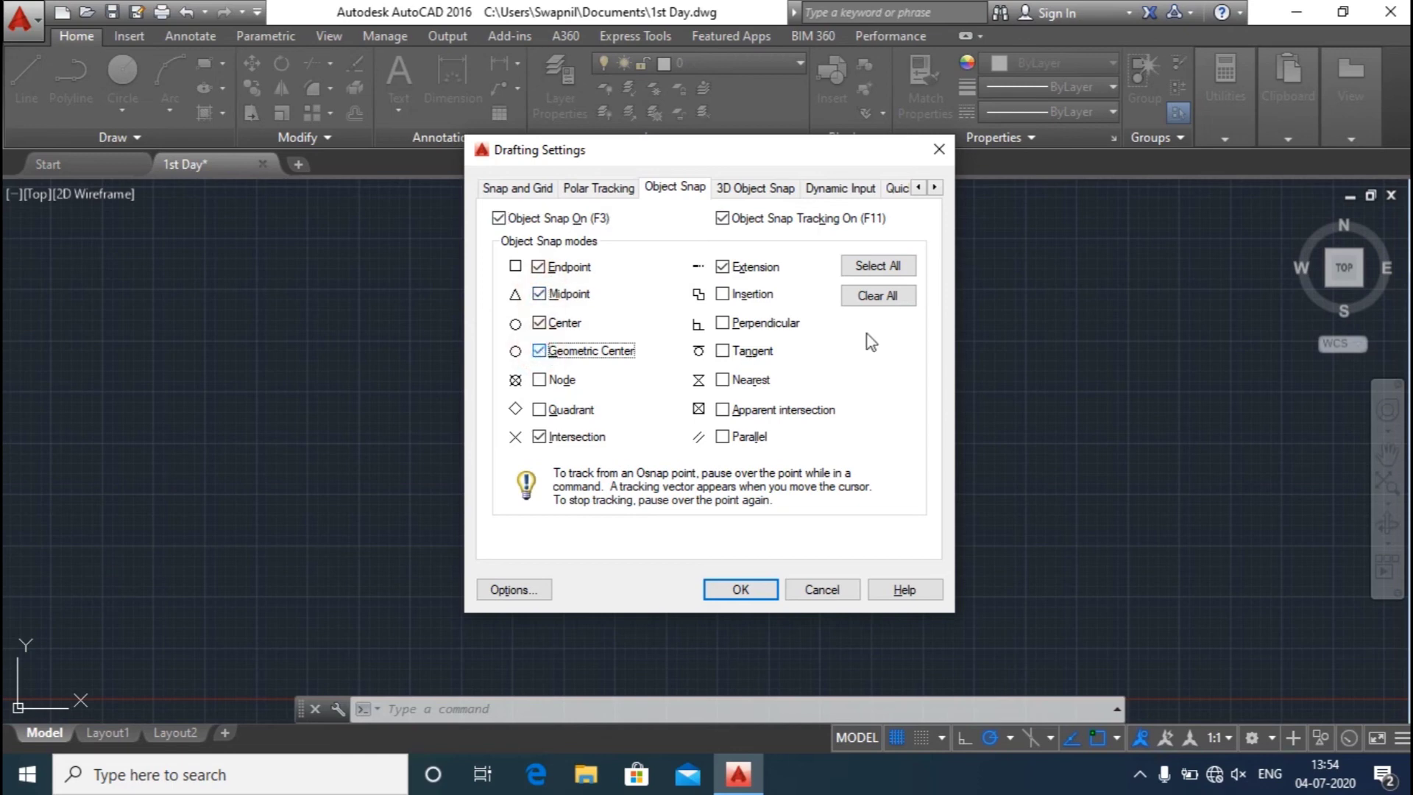
click(886, 273)
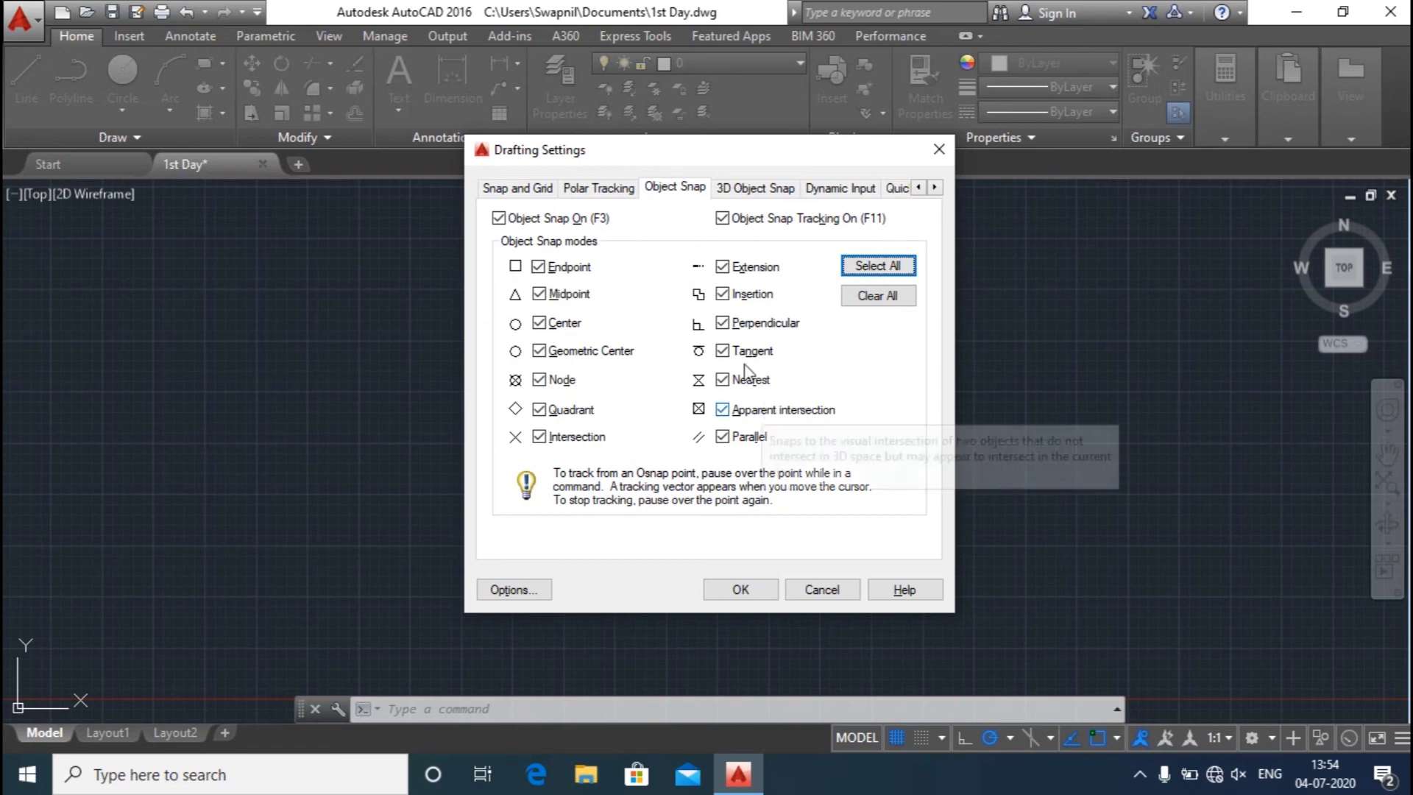
click(526, 219)
click(525, 219)
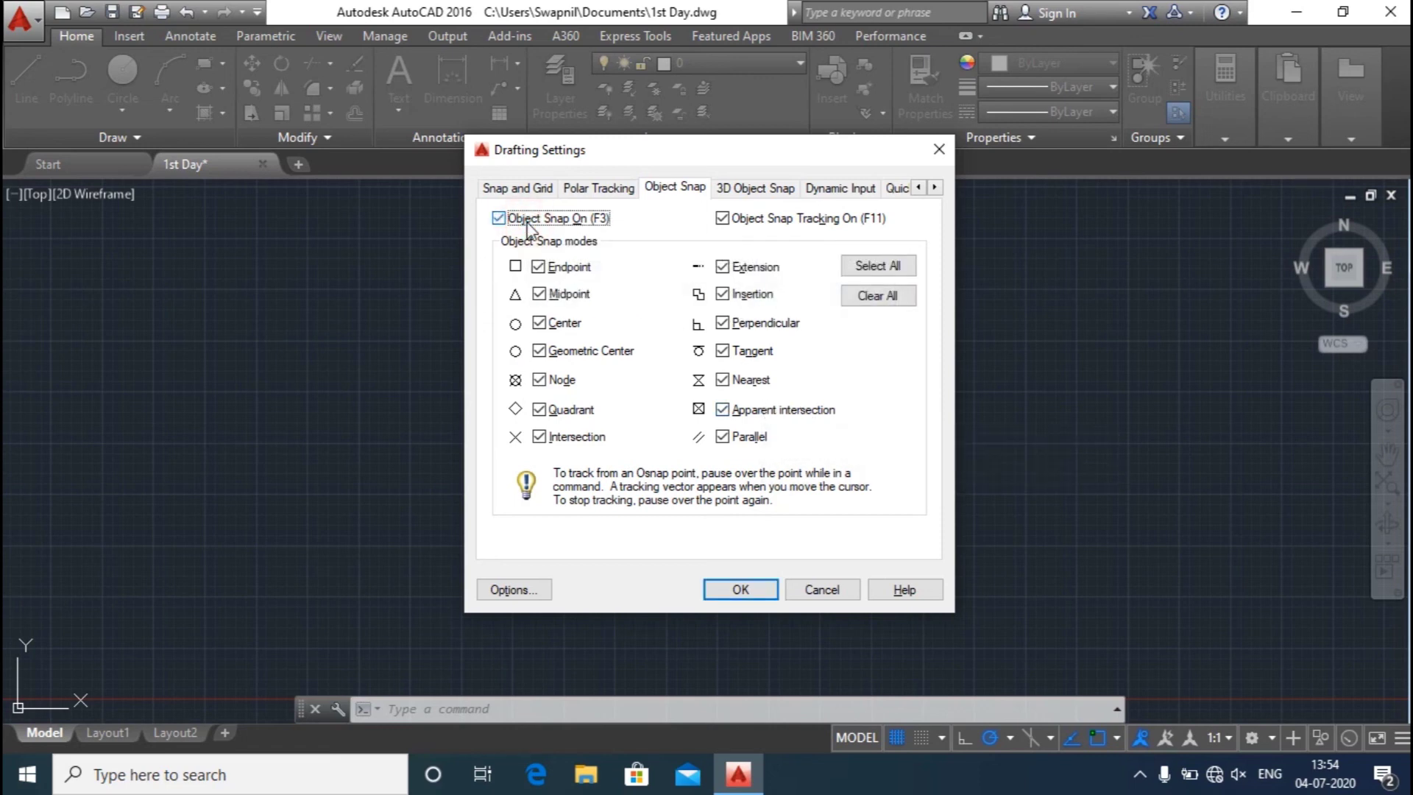
click(740, 590)
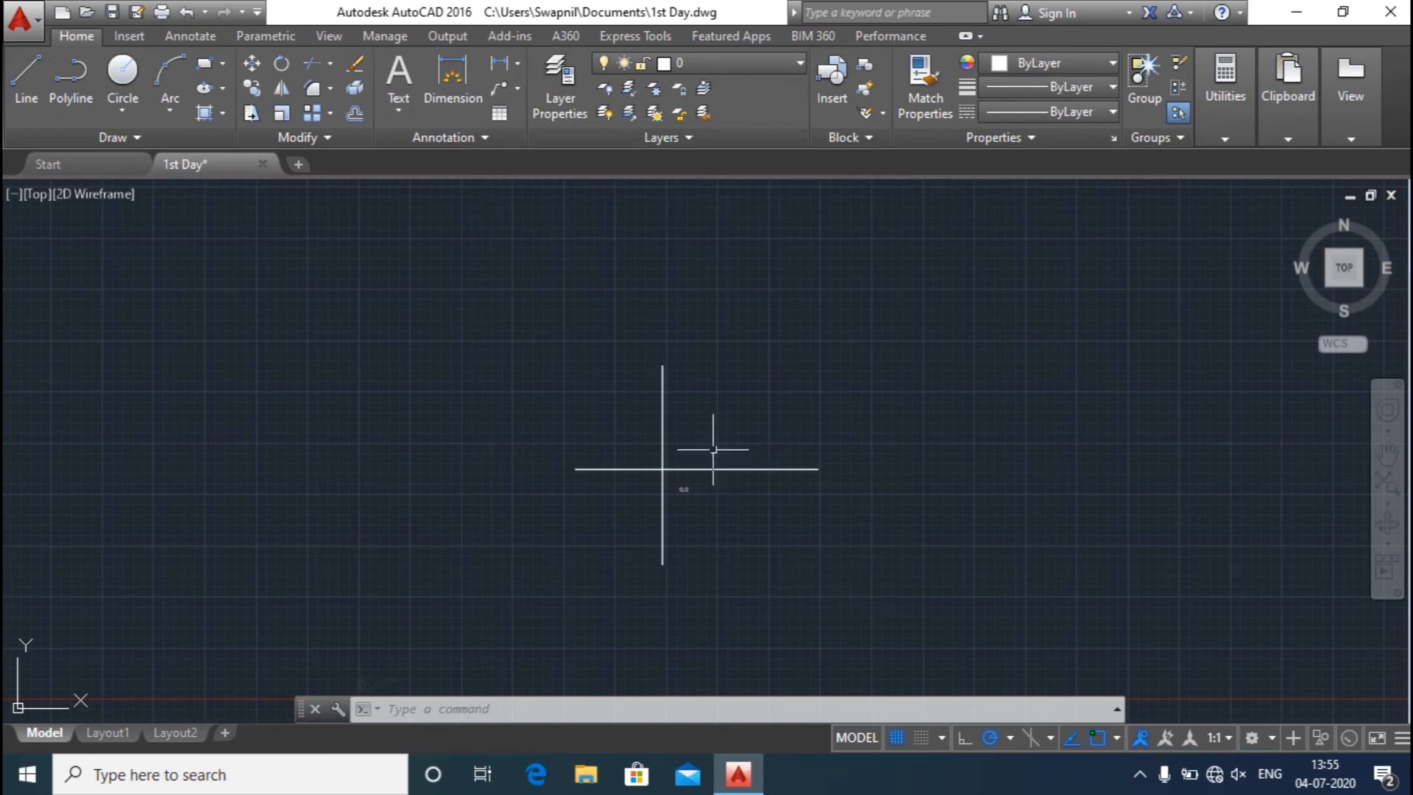
- Erase the three cross lines using a crossing window and Delete
click(19, 105)
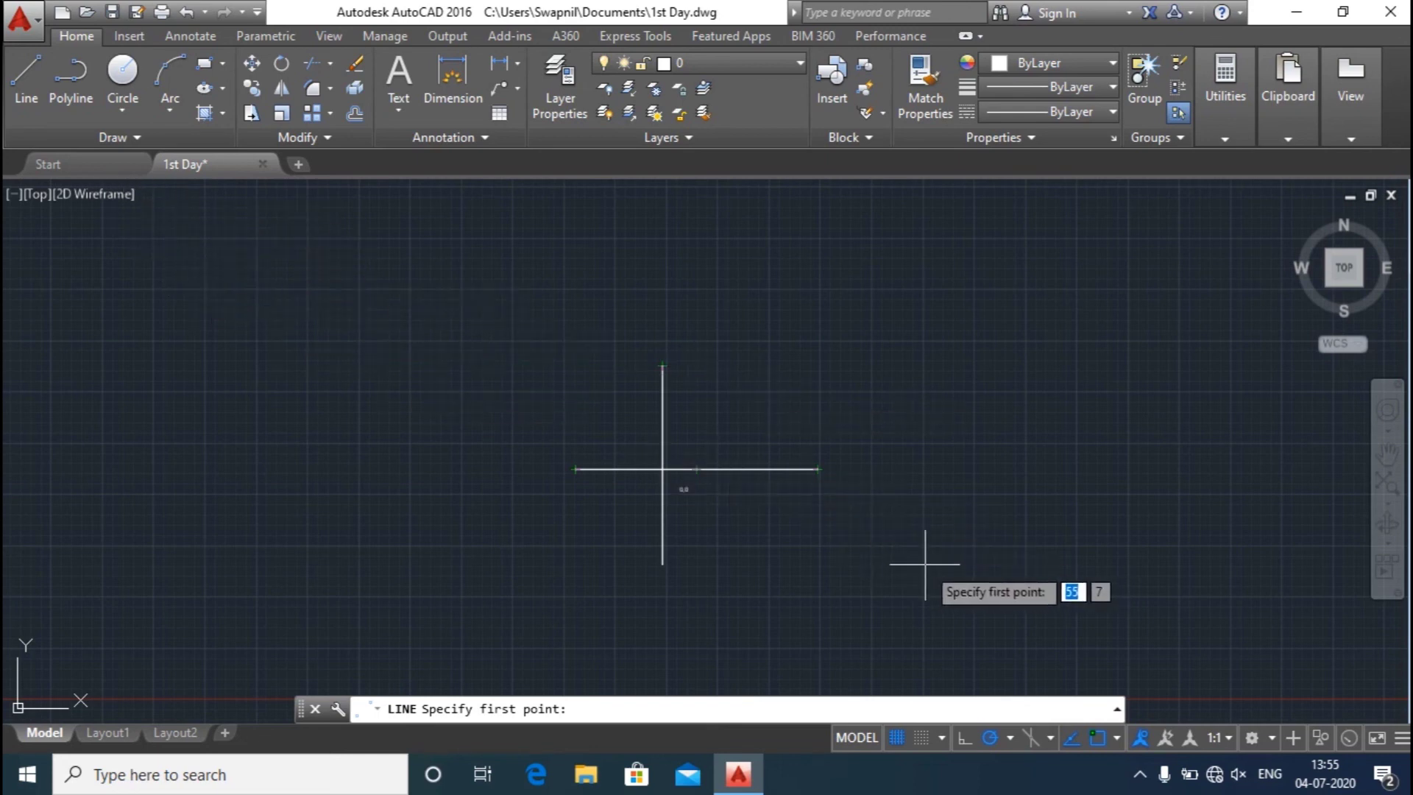
key(Escape)
click(947, 382)
click(500, 498)
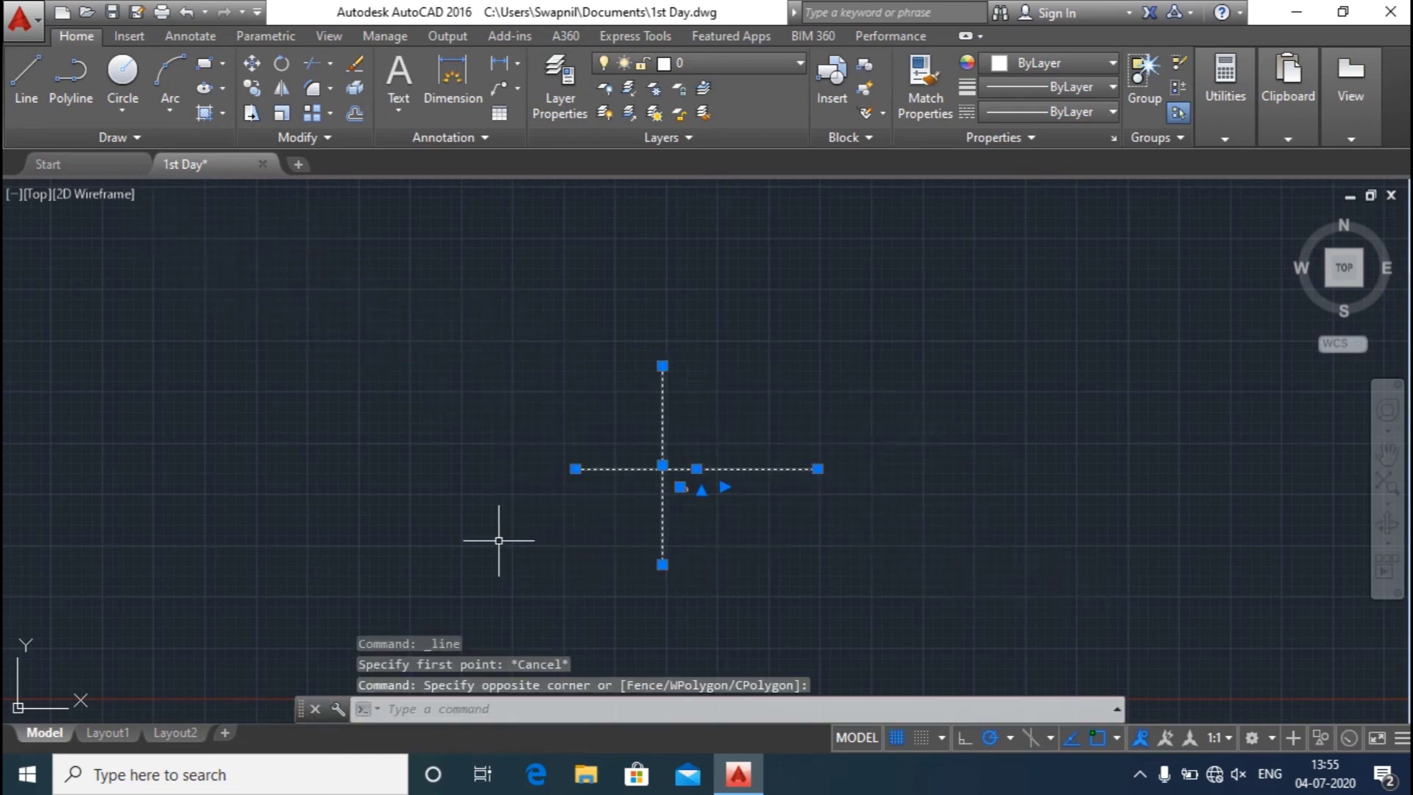
key(Delete)
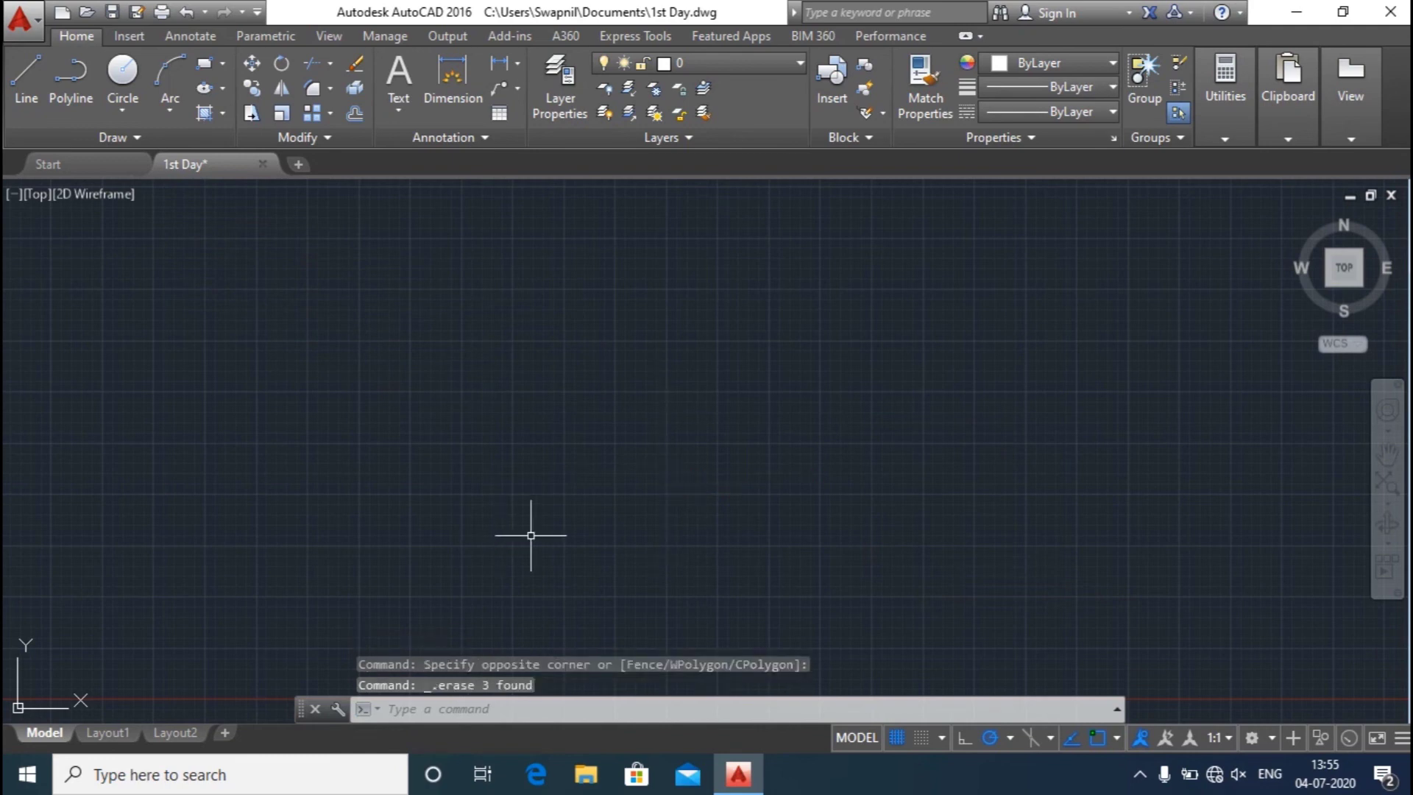
- Untick Object Snap On (F3) in Drafting Settings, leaving the snap modes ticked
text(os)
key(Return)
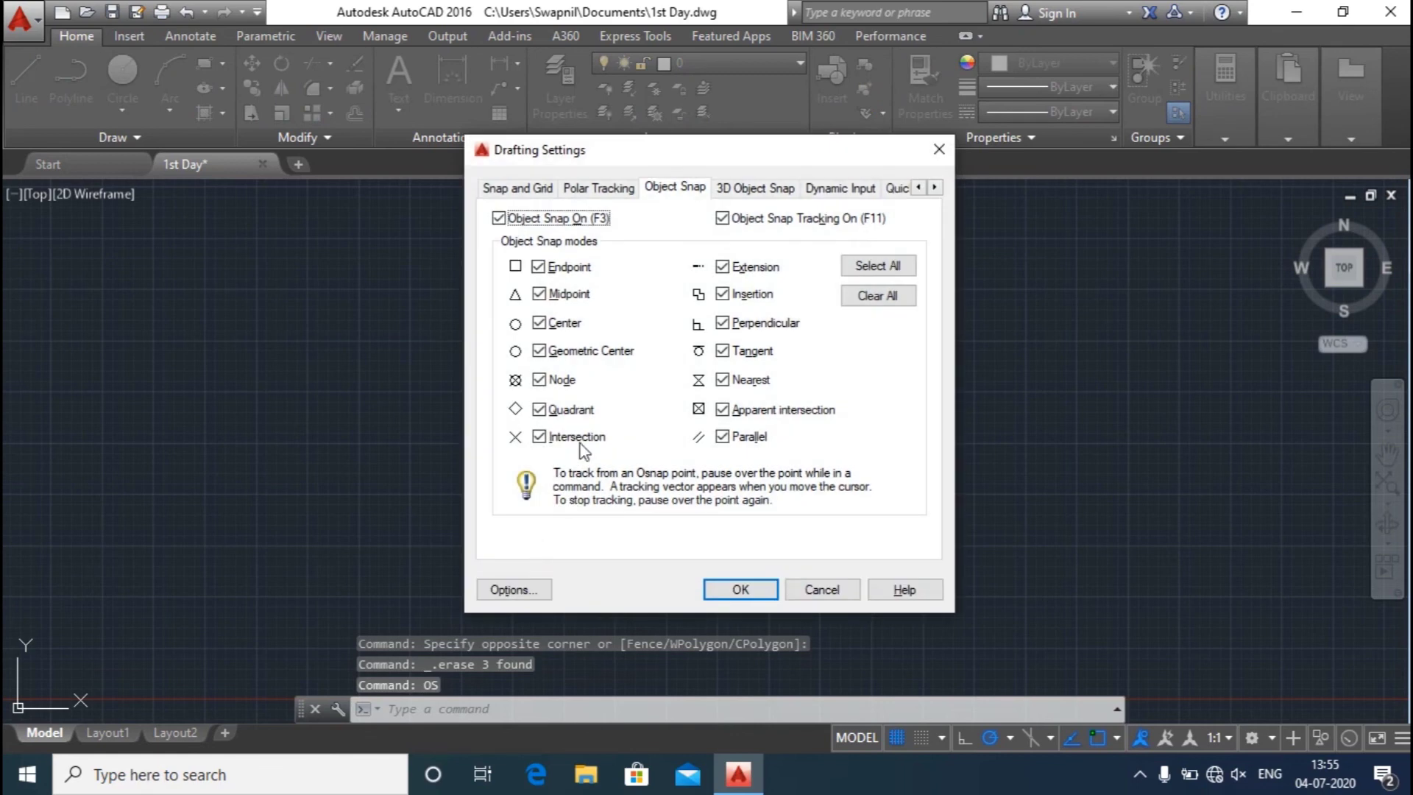
click(581, 219)
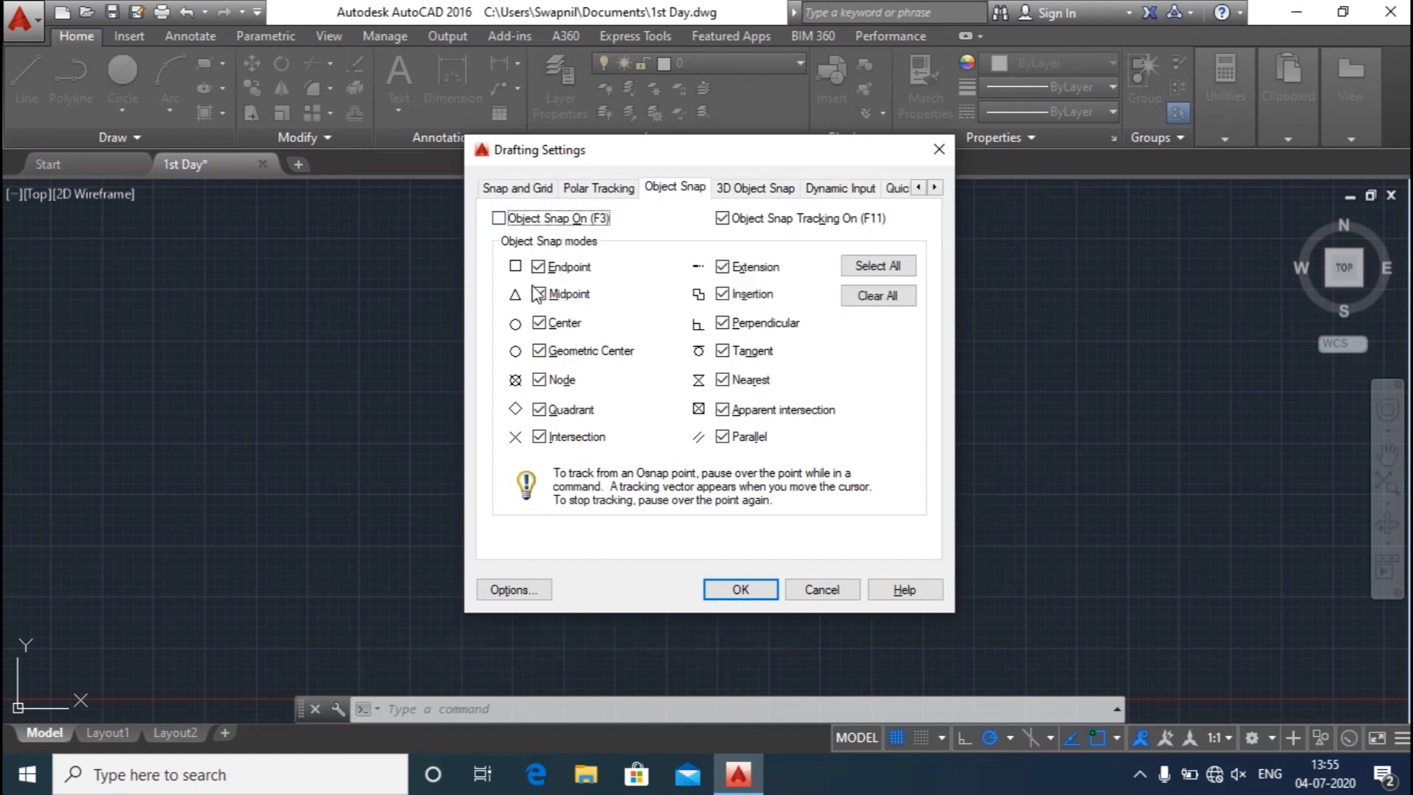
click(740, 590)
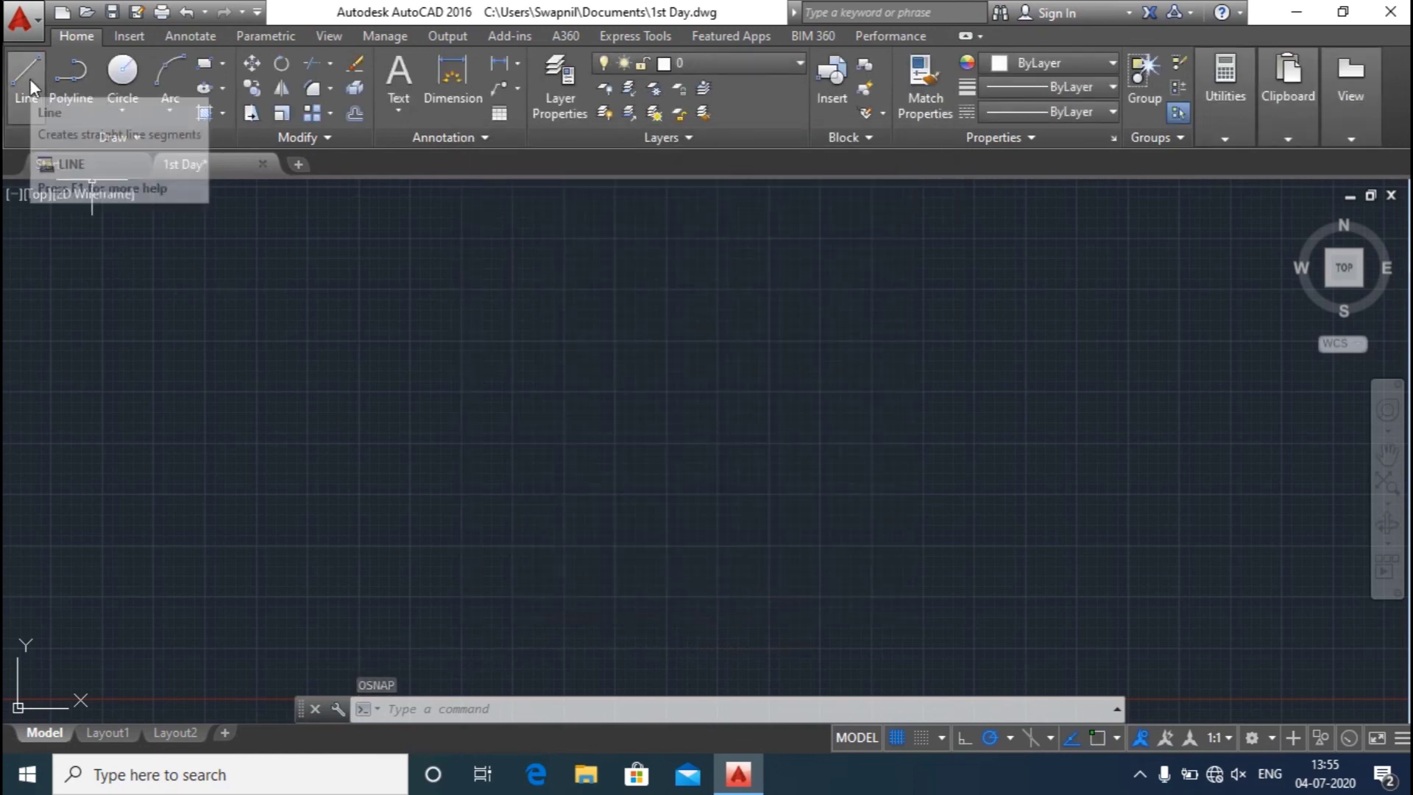
- Draw a horizontal line, then a vertical line rising from its right end, forming an L
text(l)
key(Return)
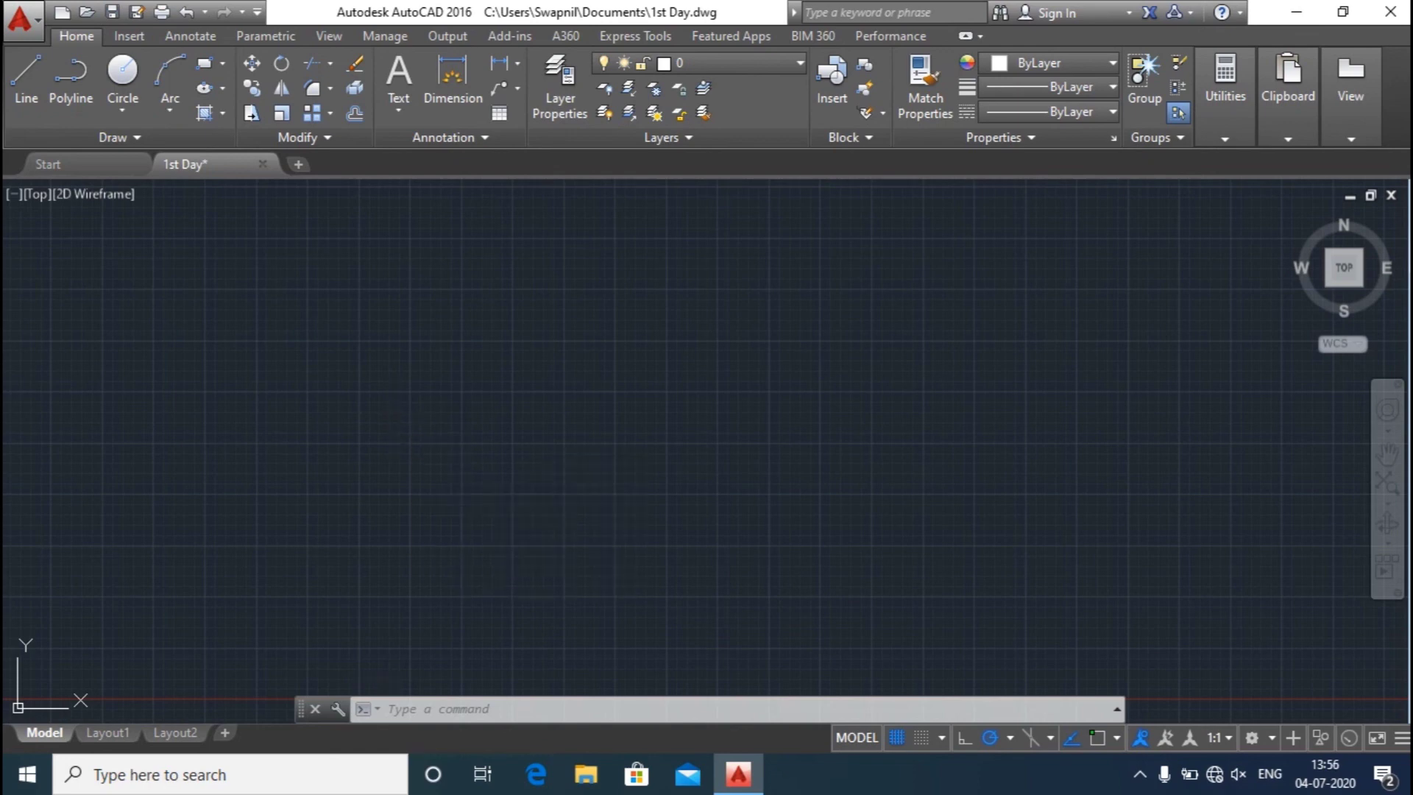
click(482, 503)
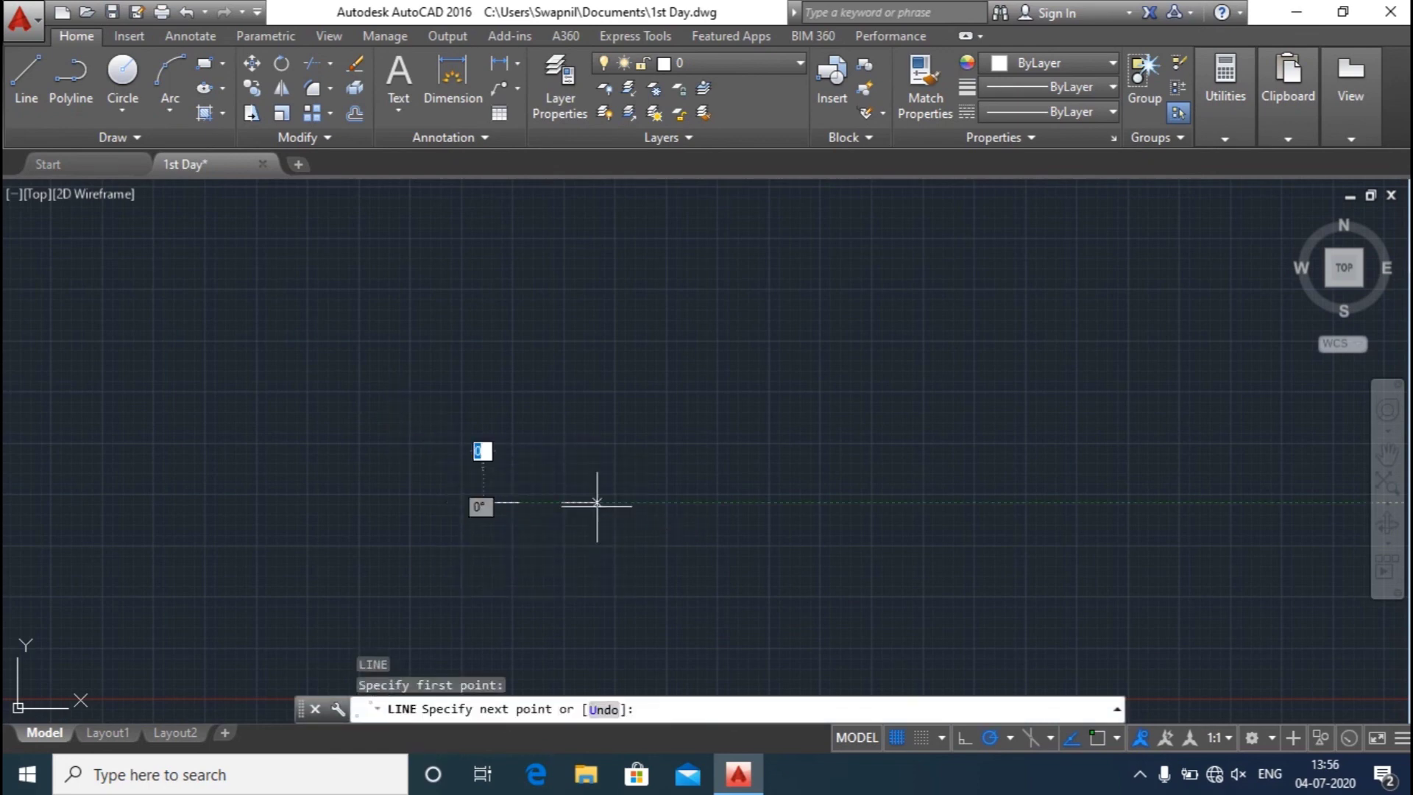
click(737, 503)
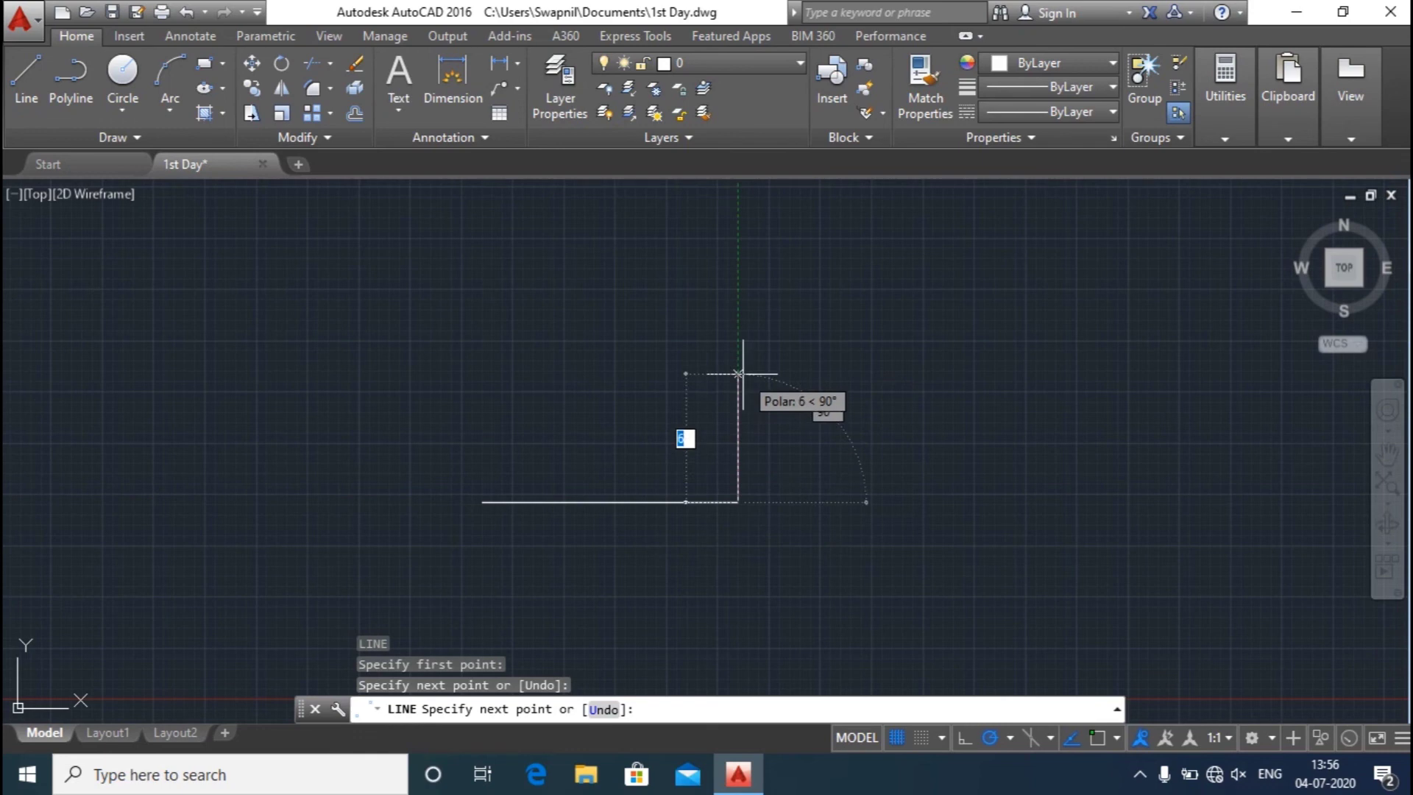
key(Escape)
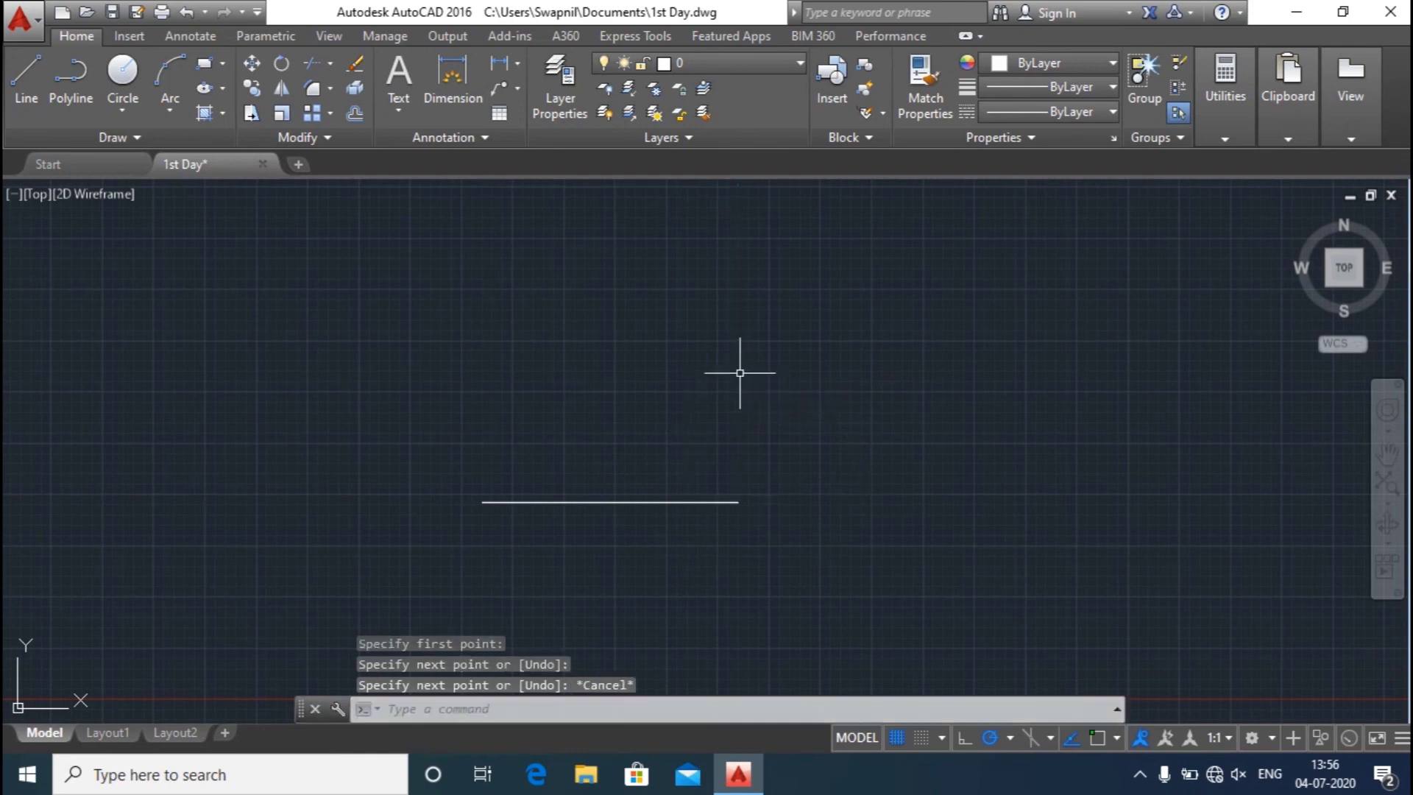
click(29, 98)
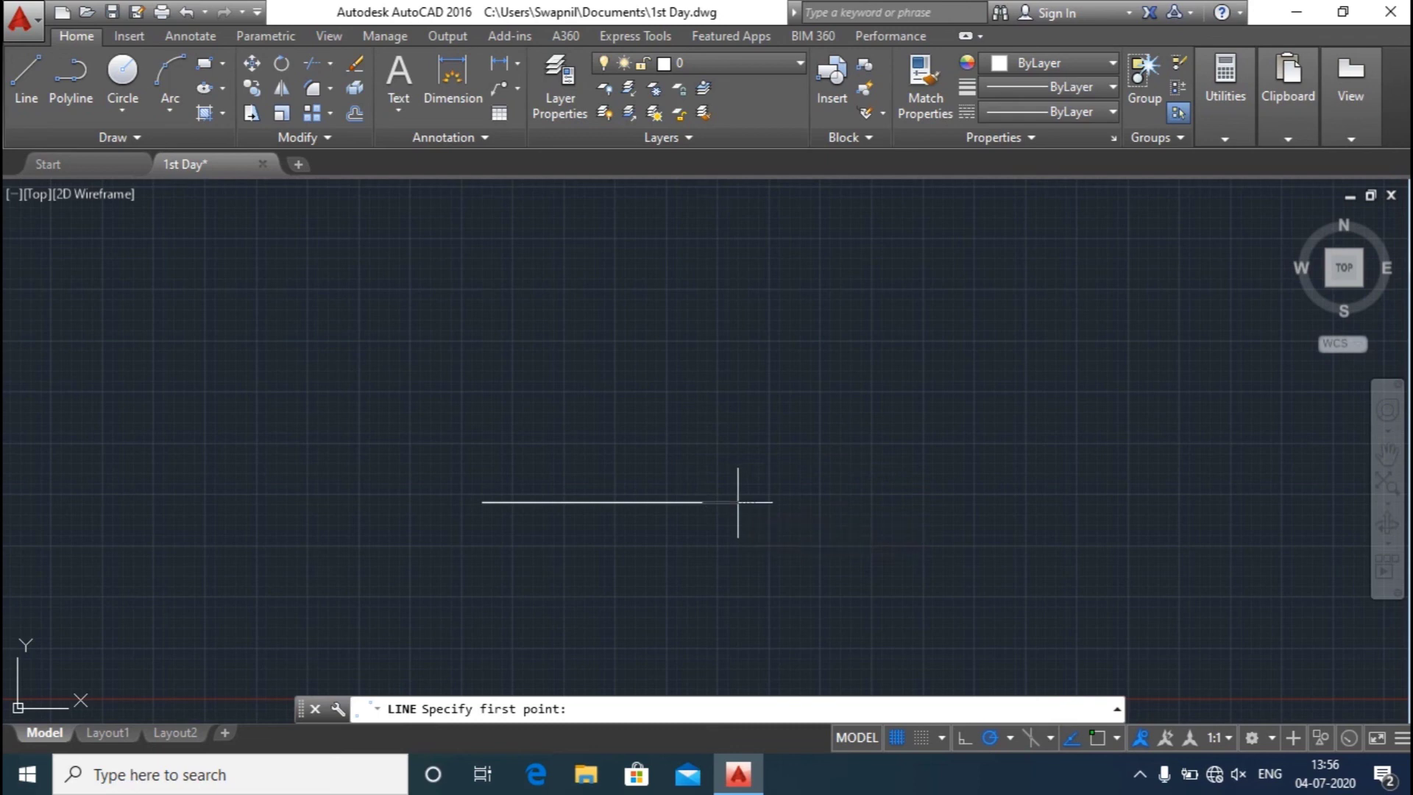
click(737, 502)
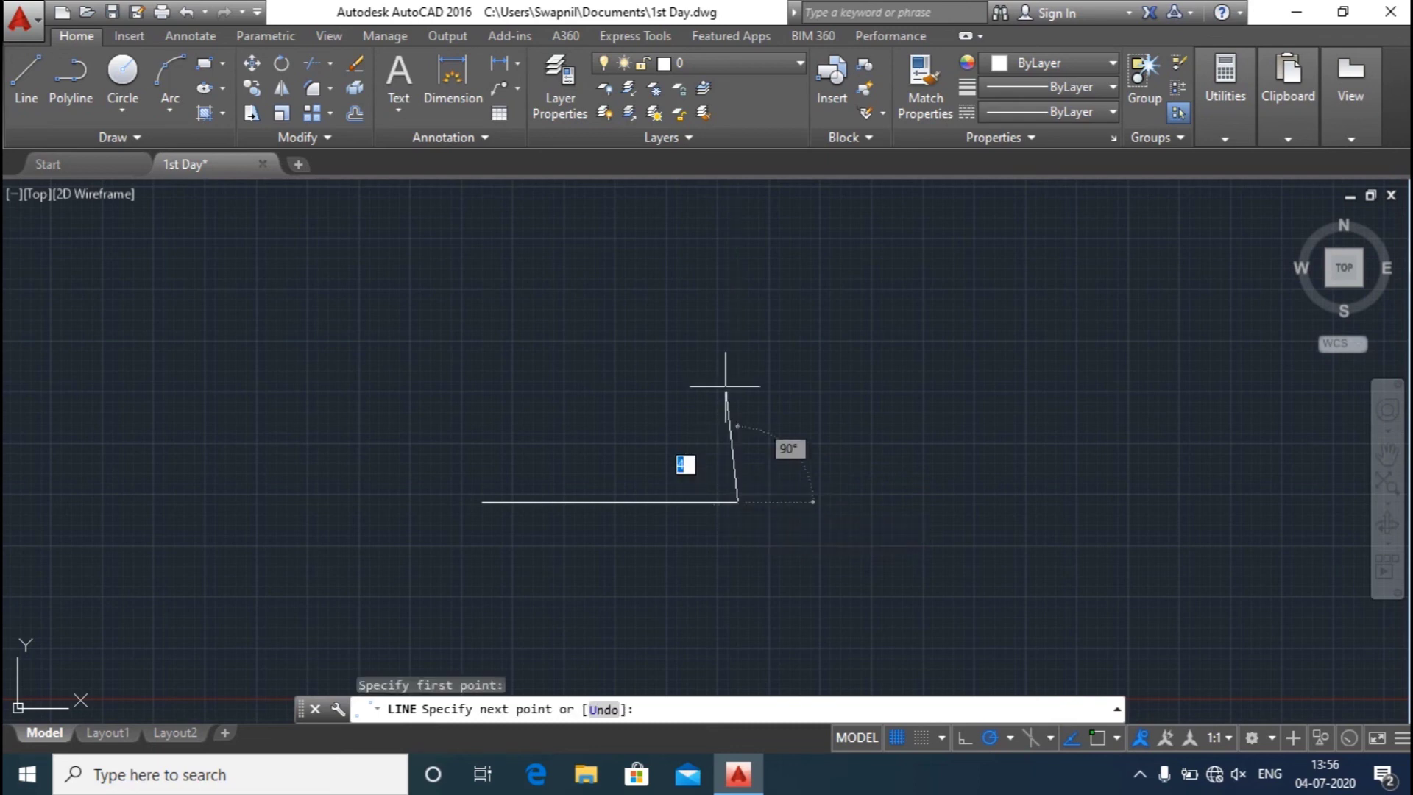
click(737, 295)
key(Escape)
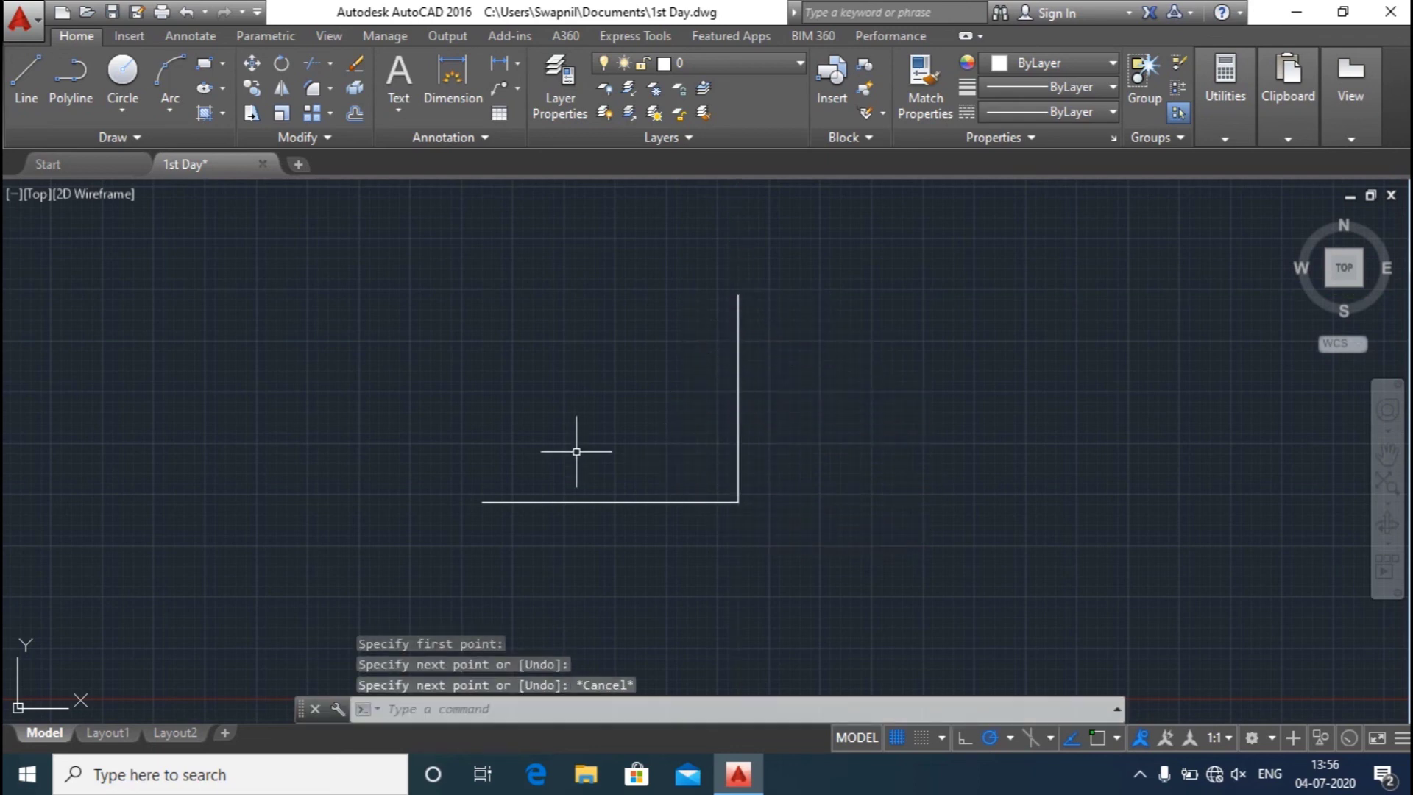
- Zoom and pan to centre the view on the vertical line's top corner
scroll(765, 494, up, 2)
scroll(743, 503, up, 1)
scroll(652, 498, up, 2)
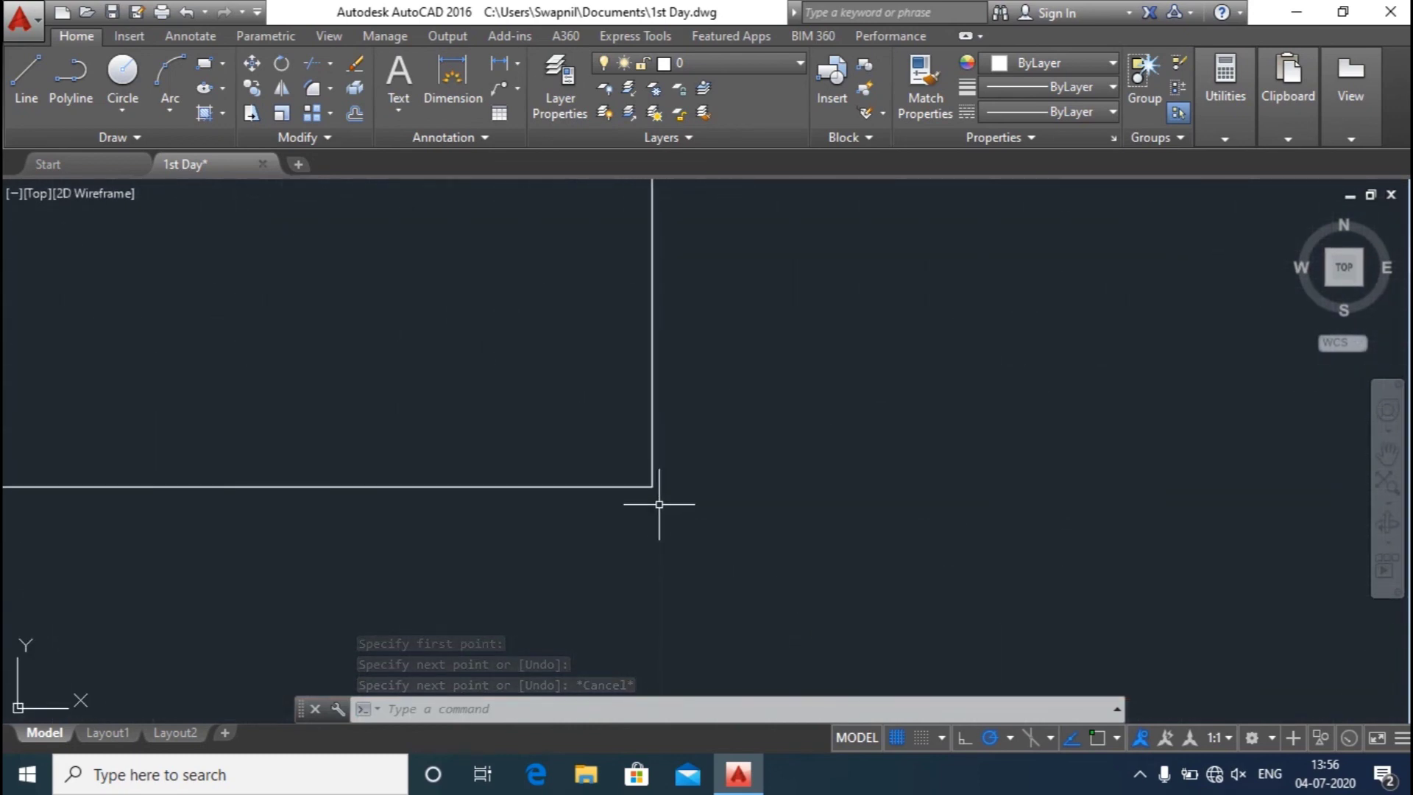
scroll(645, 432, up, 2)
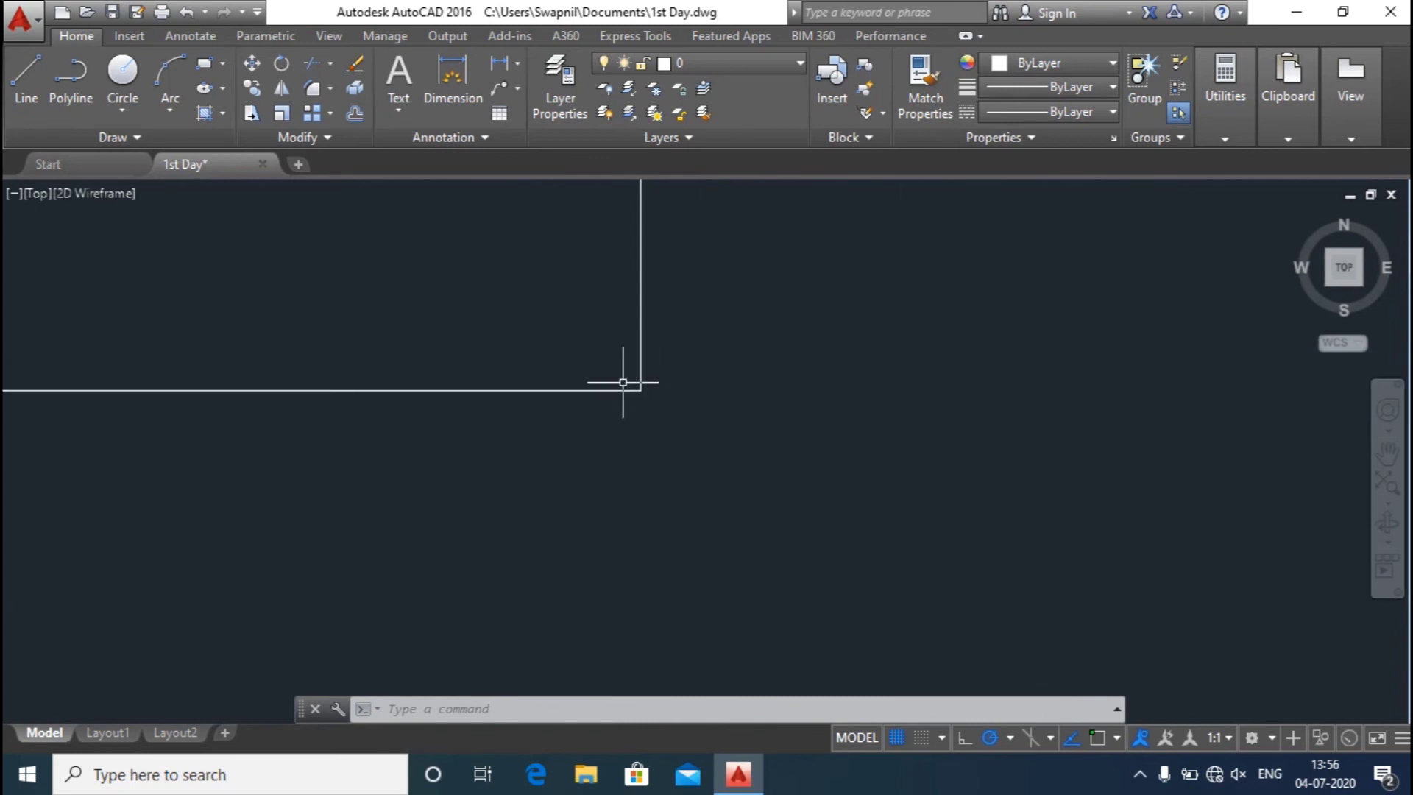
mouse_move(523, 404)
middle_down()
mouse_move(908, 385)
mouse_move(810, 466)
mouse_move(832, 394)
middle_up()
scroll(833, 395, up, 10)
middle_drag(782, 234, 741, 451)
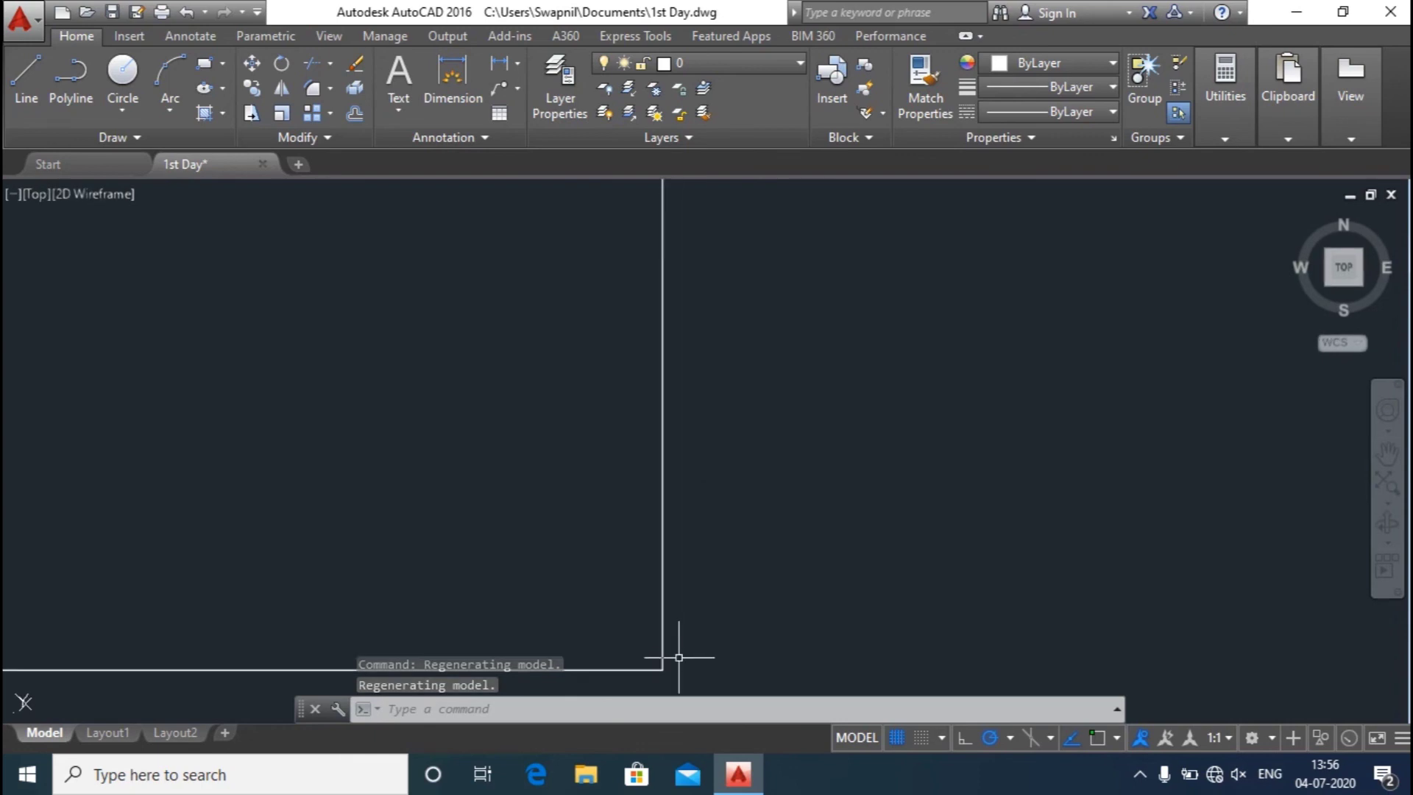
scroll(675, 656, up, 3)
mouse_move(675, 655)
middle_down()
mouse_move(738, 555)
mouse_move(769, 609)
mouse_move(776, 577)
mouse_move(768, 593)
middle_up()
scroll(760, 591, down, 1)
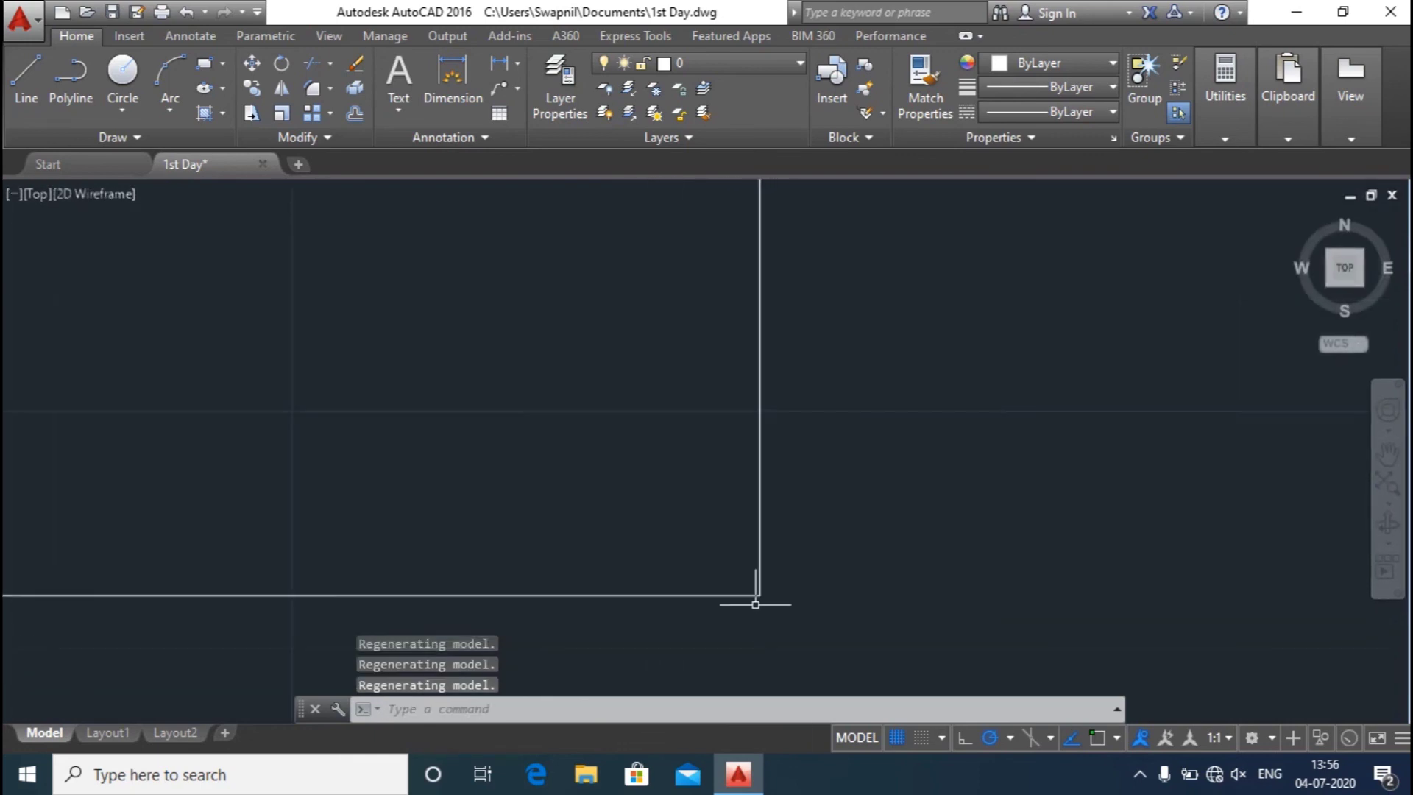
scroll(752, 598, down, 3)
- Draw a horizontal line leftward from the vertical line's top end
text(l)
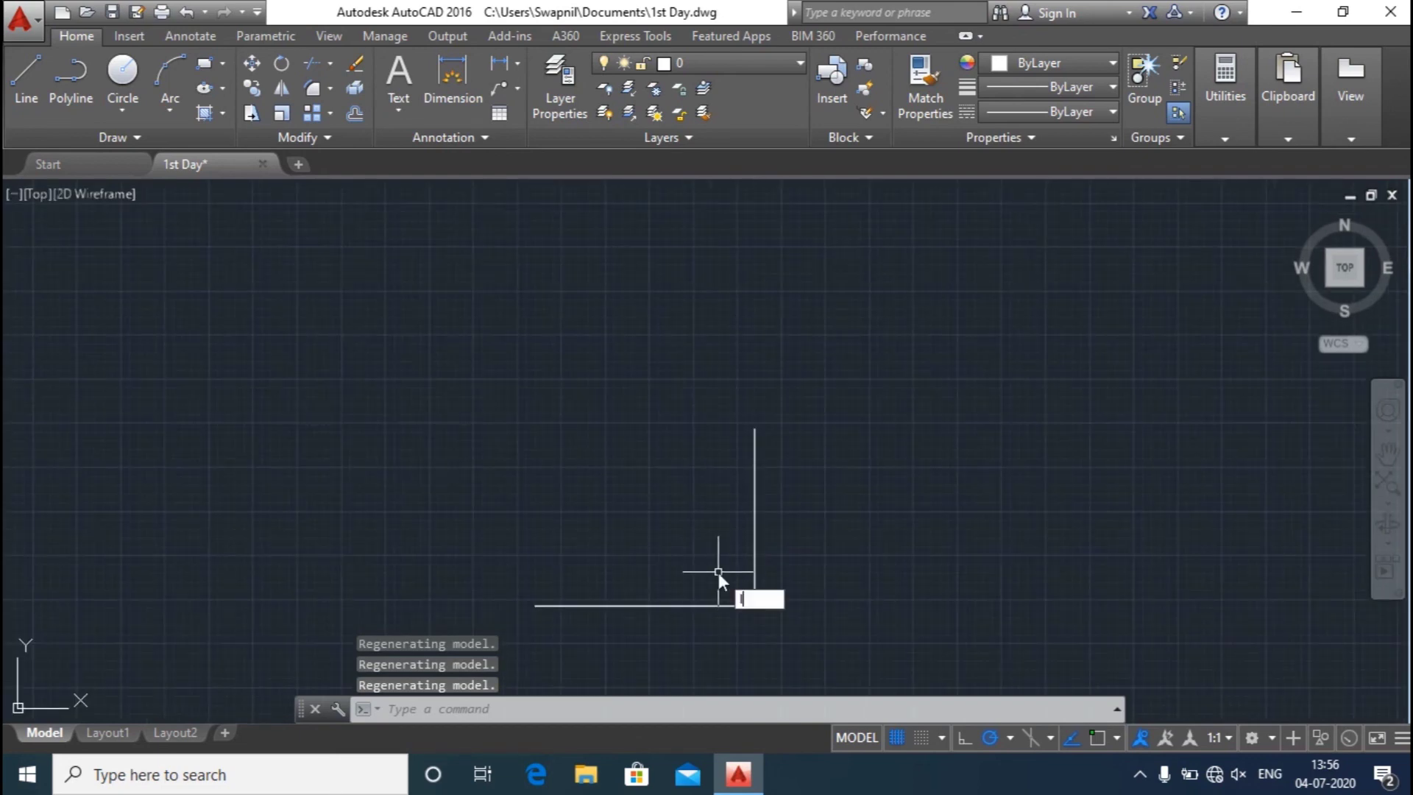
key(Return)
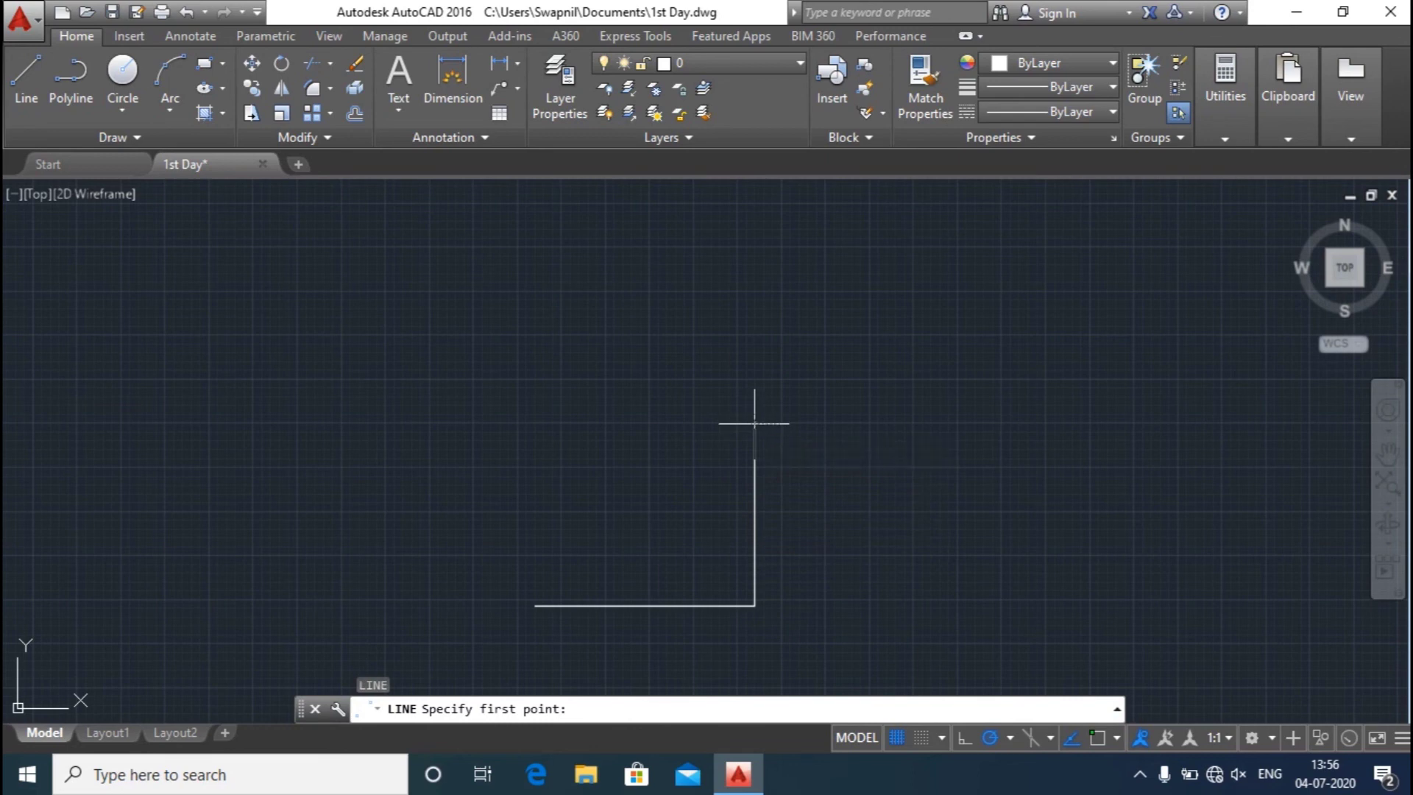
click(754, 422)
click(551, 423)
key(Escape)
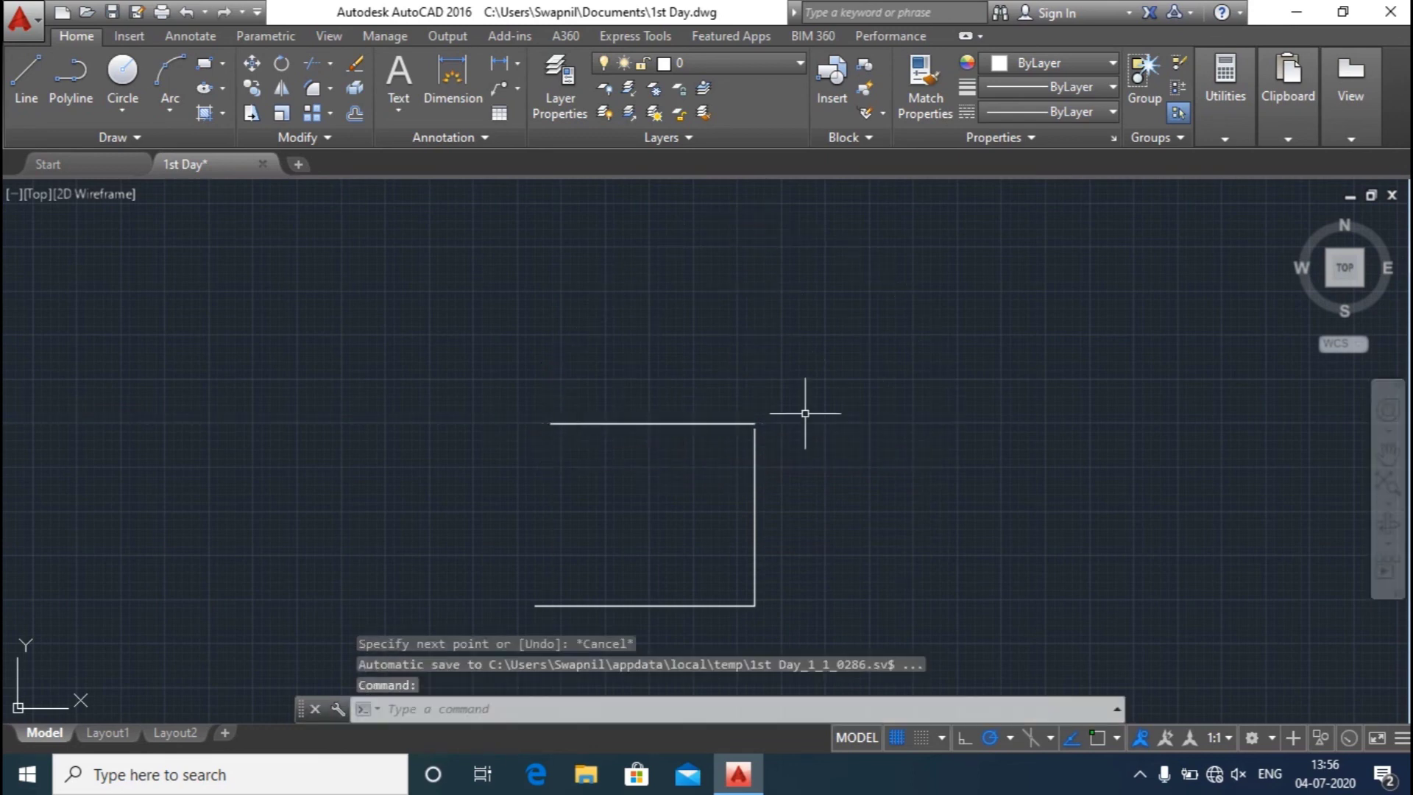
scroll(781, 419, up, 5)
scroll(713, 432, down, 3)
scroll(734, 438, down, 2)
scroll(734, 437, up, 2)
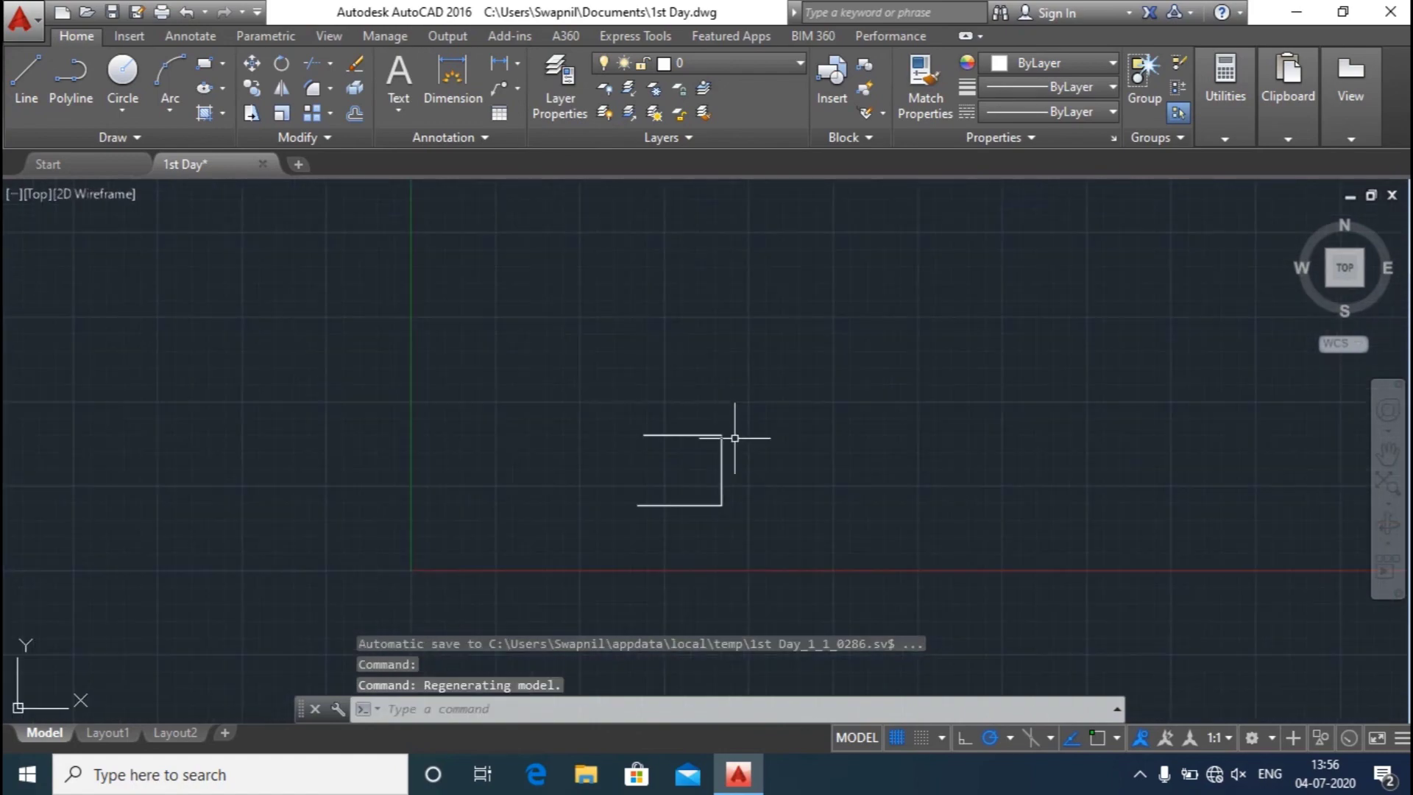
- Turn Object Snap on in the OS drafting settings
text(os)
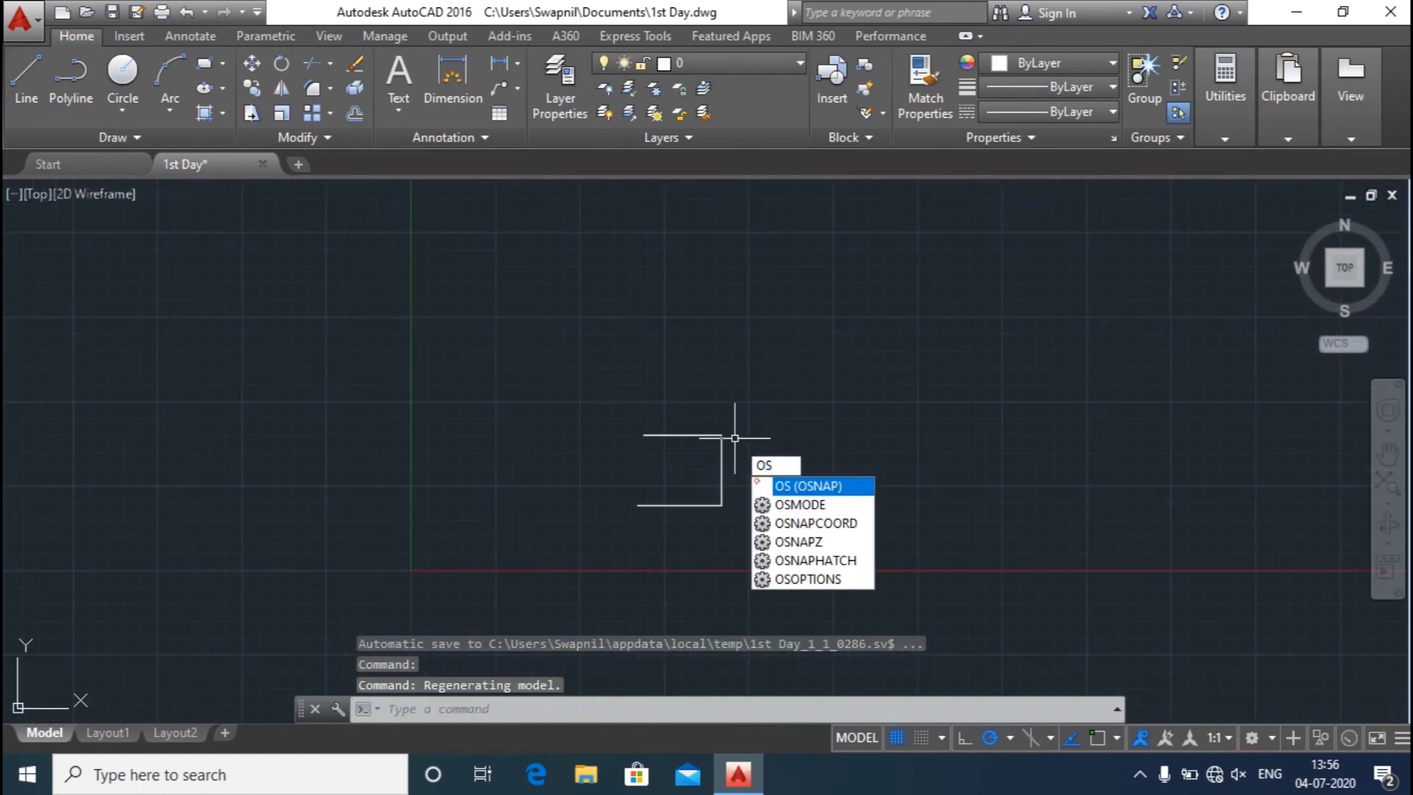
key(Return)
click(498, 218)
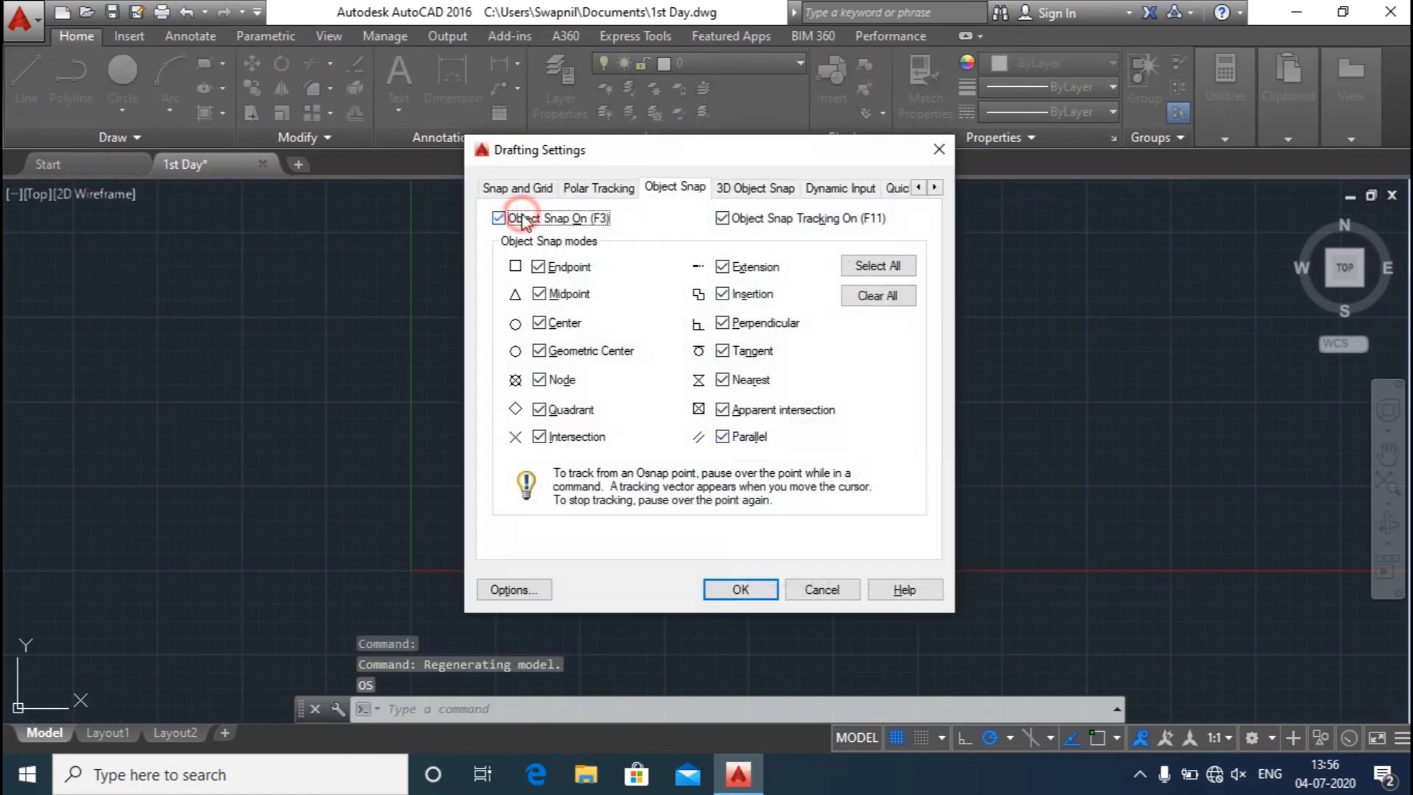
click(757, 589)
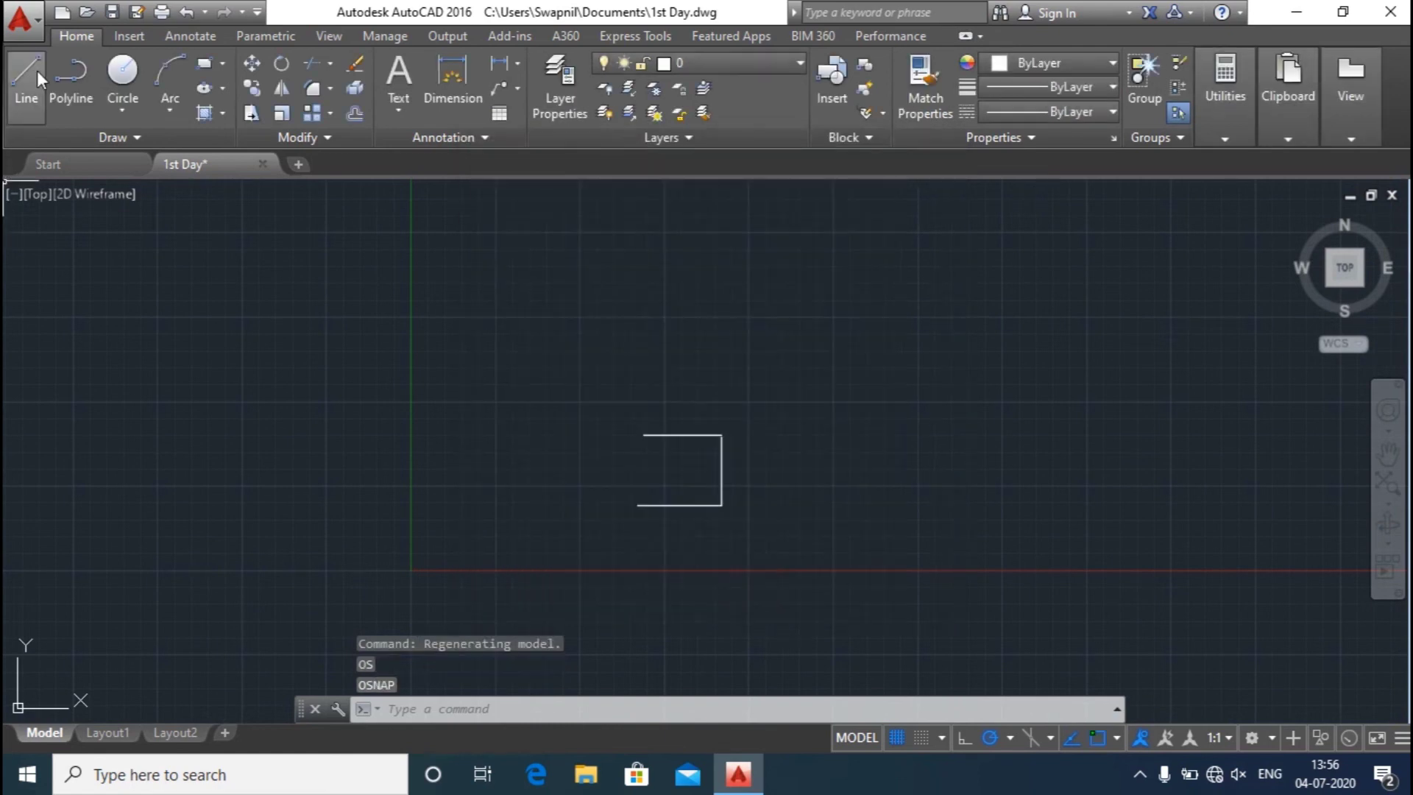
- Draw two snapped slanted lines from the bottom line's left end to the top line's left end
click(25, 74)
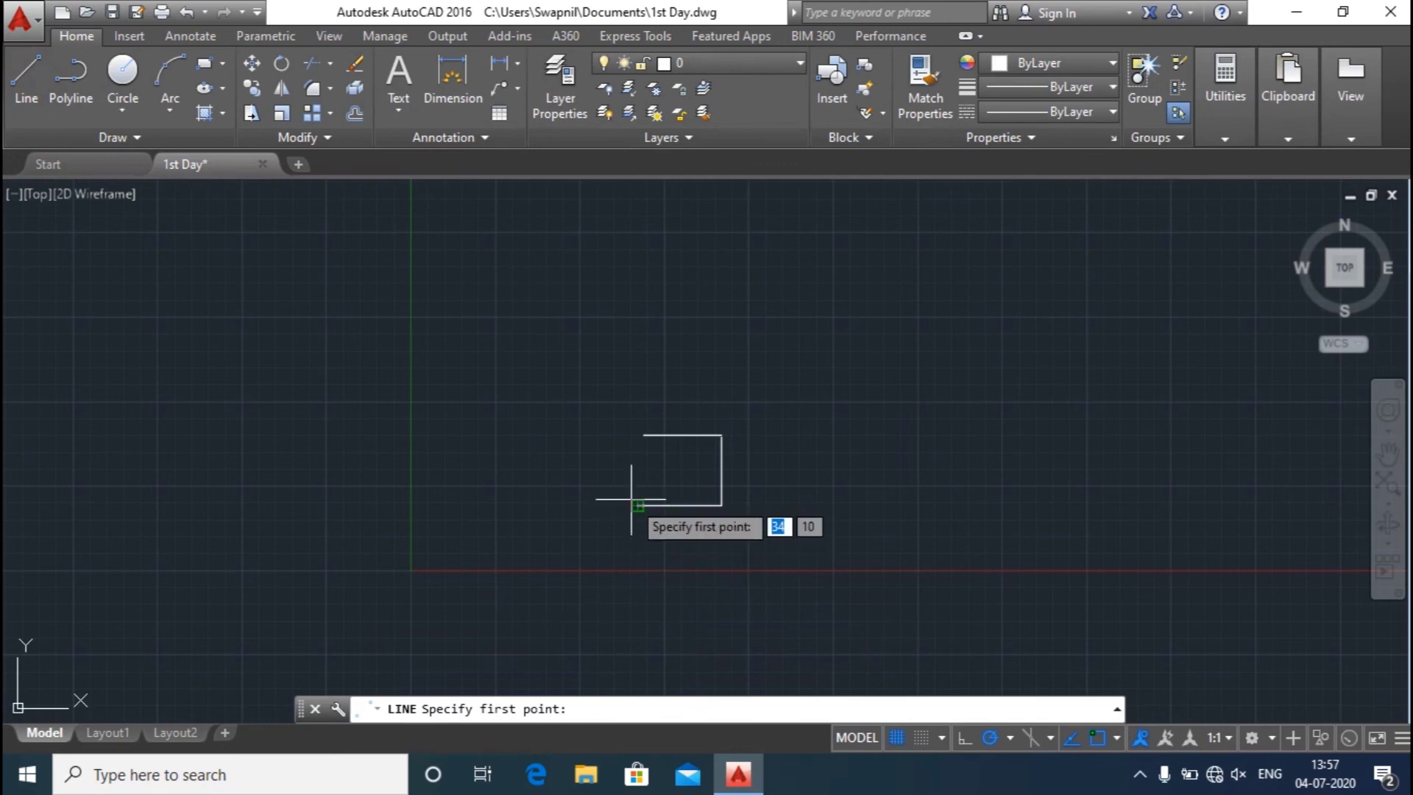
click(632, 500)
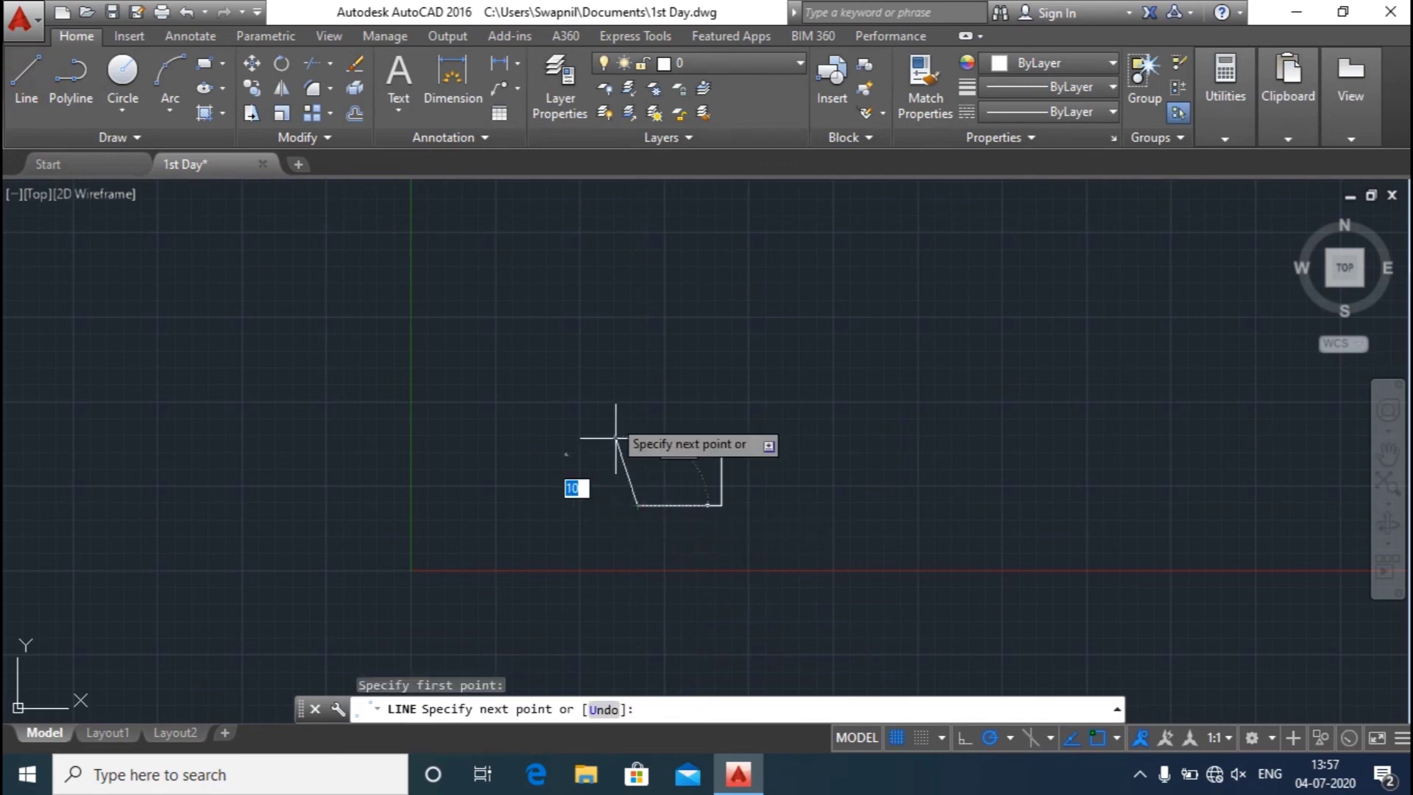
click(619, 407)
scroll(631, 488, up, 4)
scroll(629, 487, up, 2)
scroll(648, 610, up, 2)
scroll(647, 588, up, 2)
scroll(652, 604, up, 2)
scroll(647, 594, down, 2)
scroll(652, 585, down, 2)
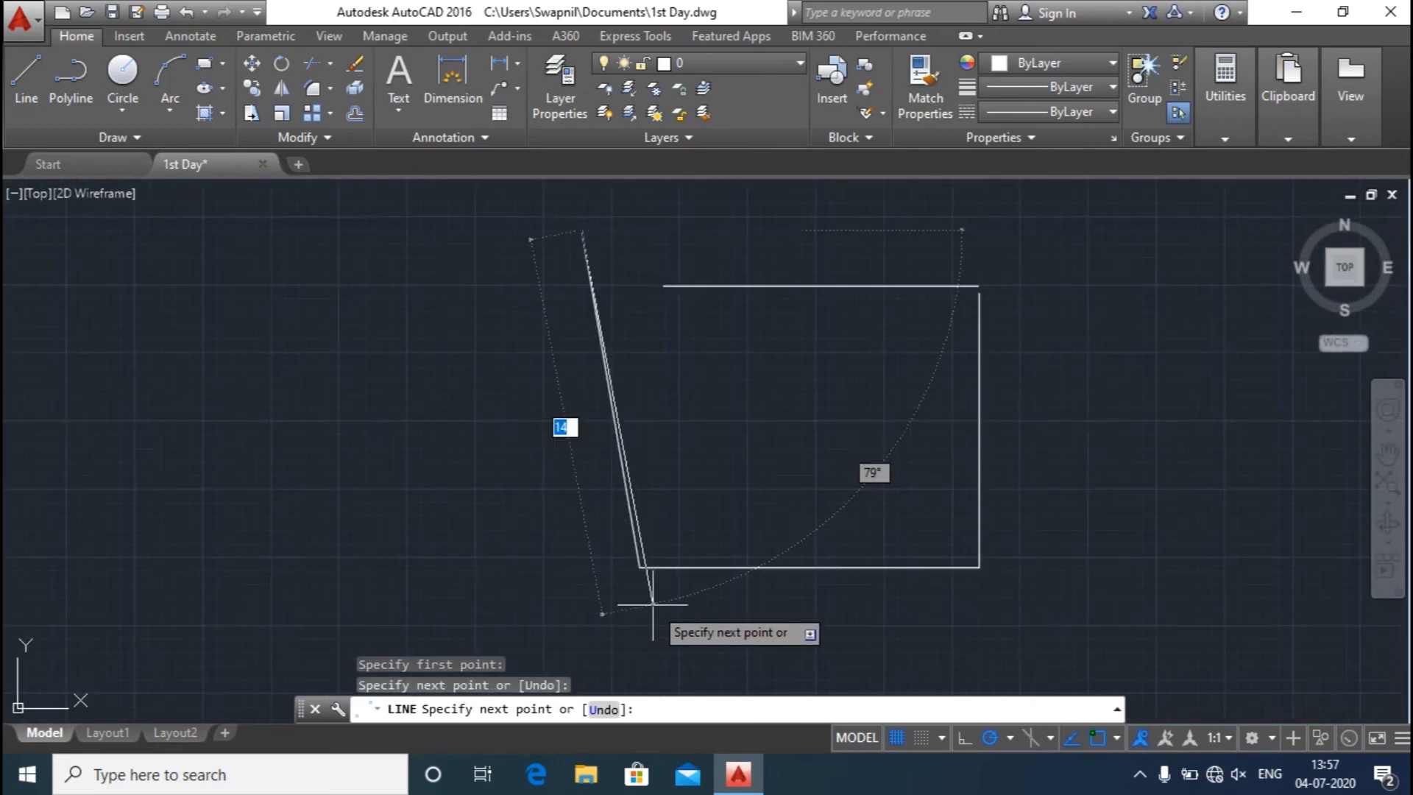
scroll(662, 559, down, 2)
click(659, 404)
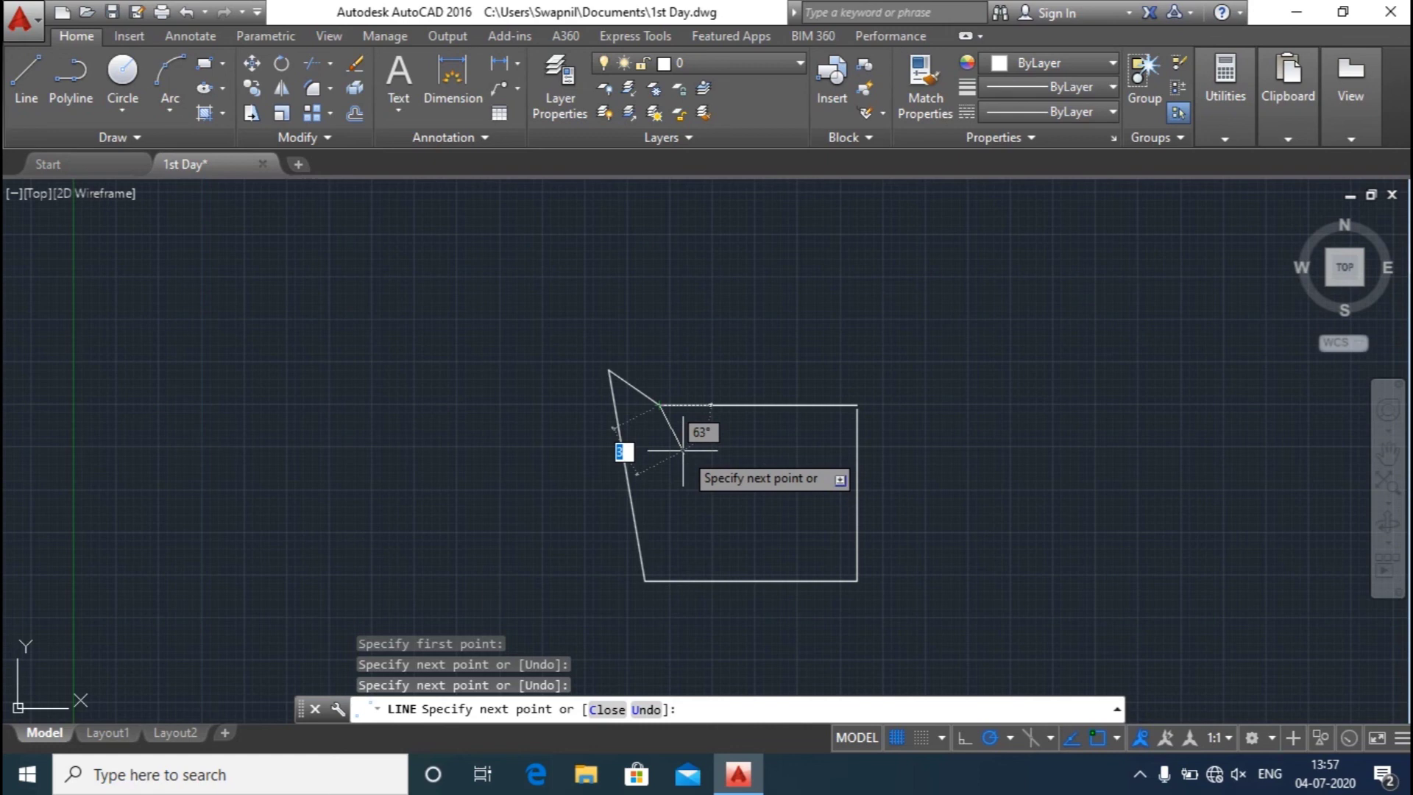
key(Escape)
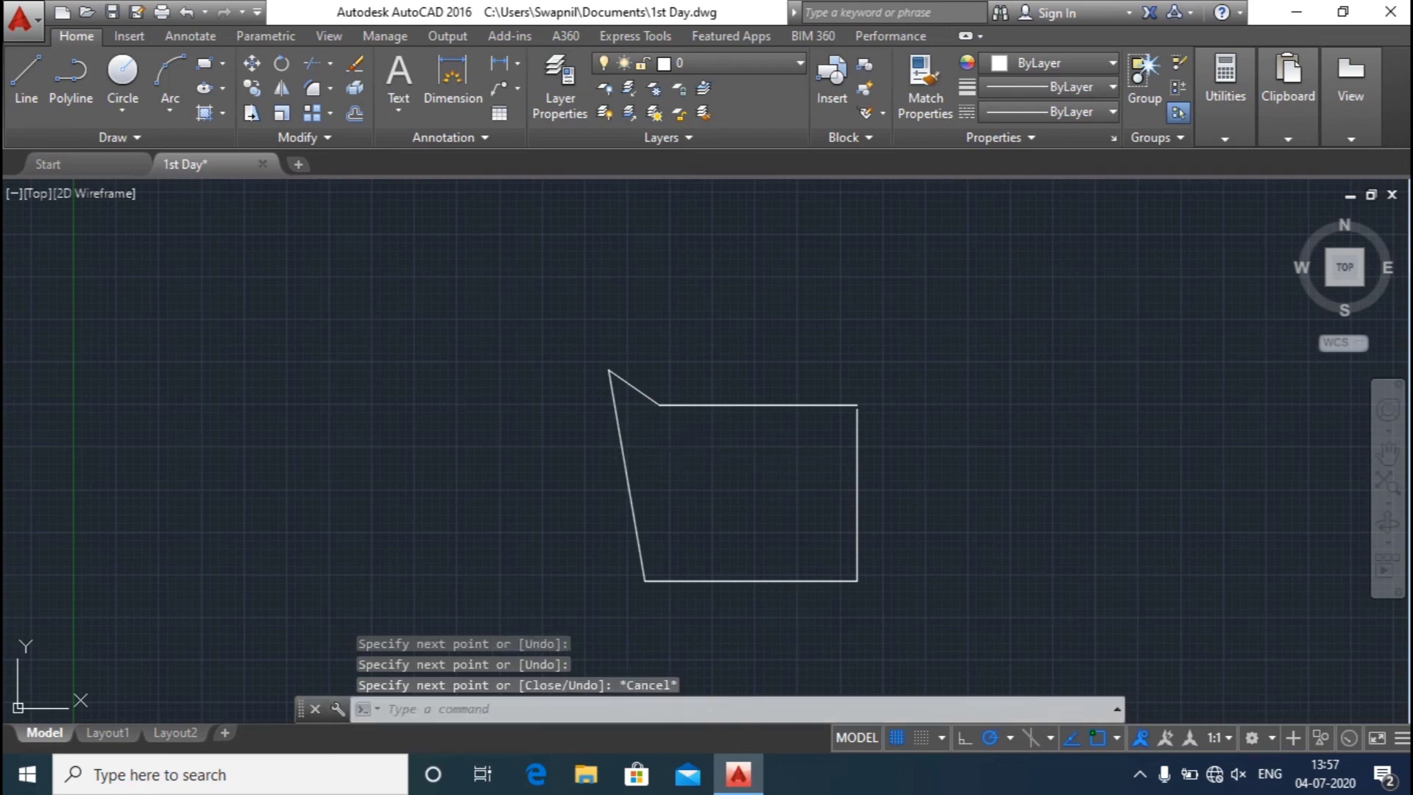
click(970, 589)
- Window-select the whole five-sided outline and delete it
click(497, 338)
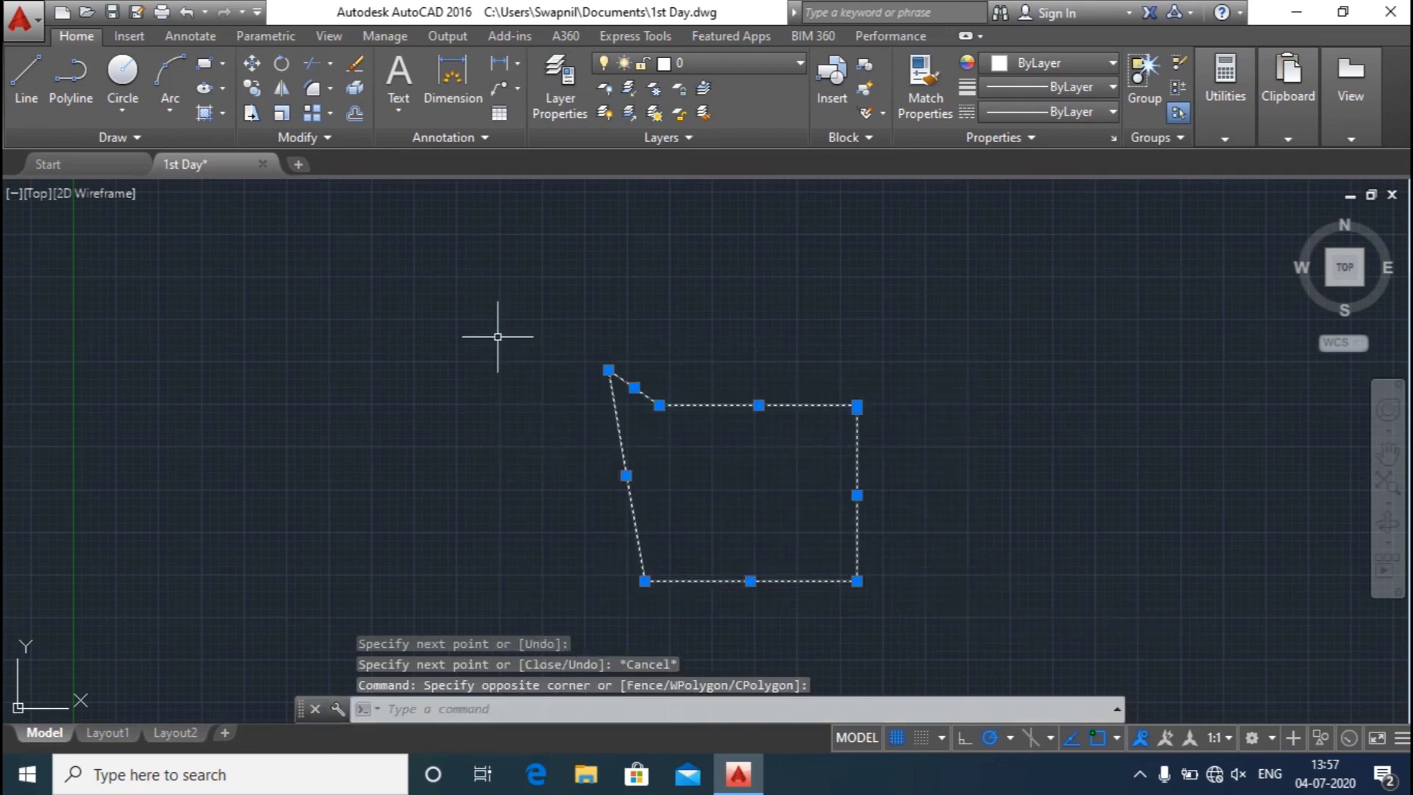
key(Delete)
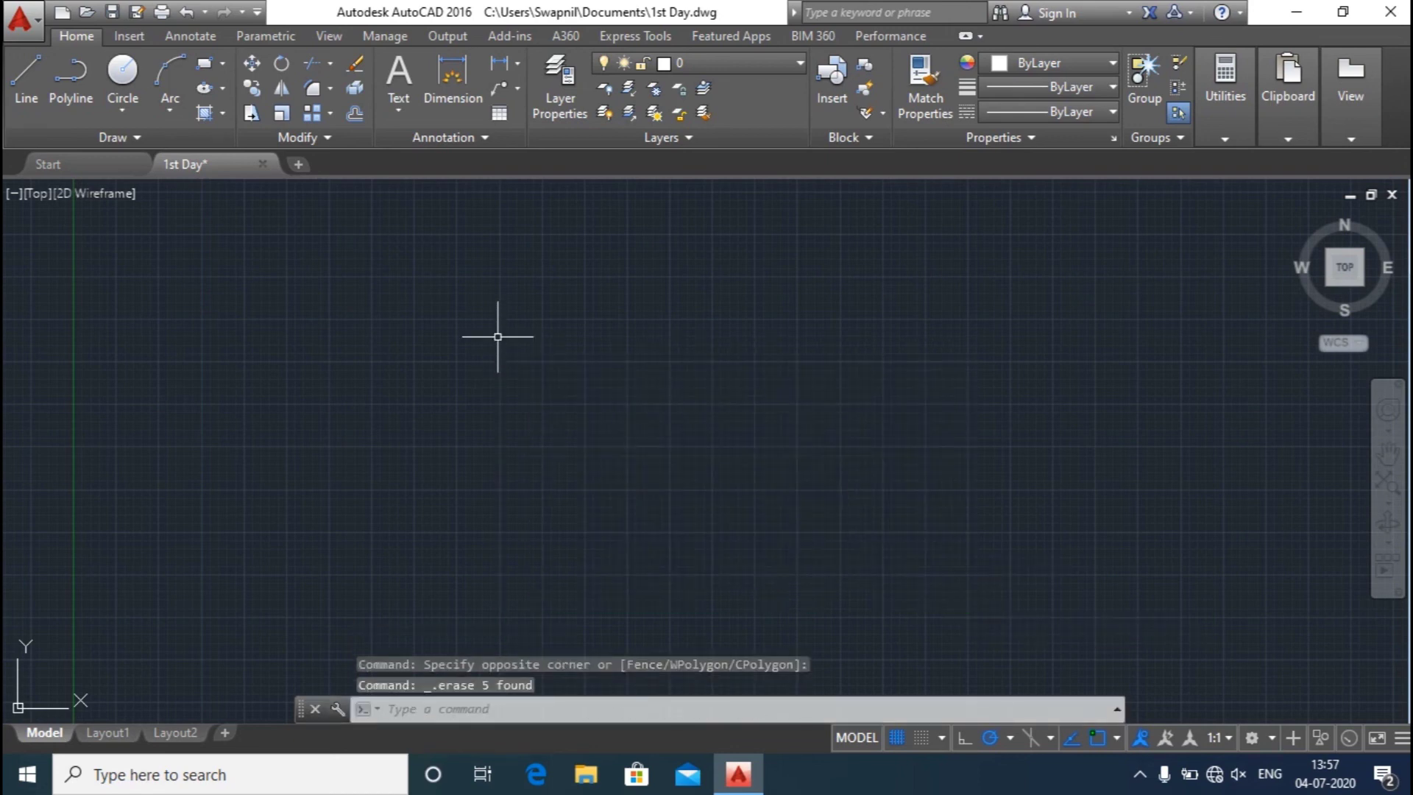